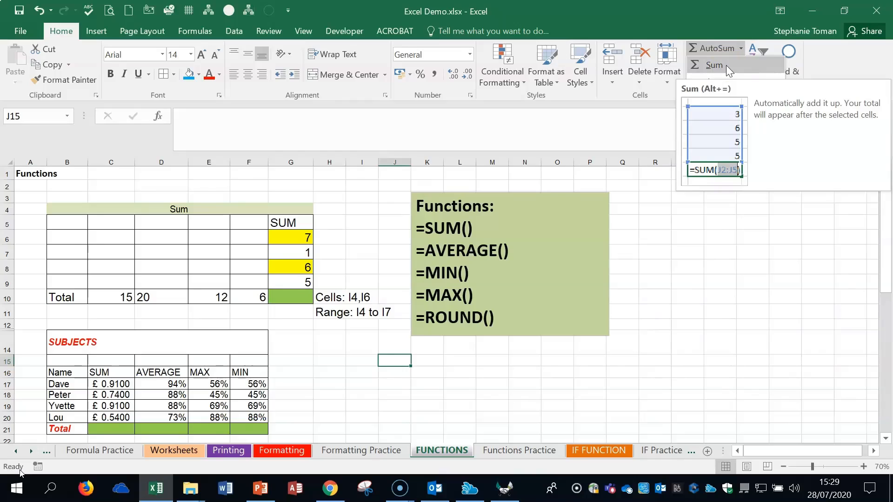
- Start an AutoSum in cell G10 and try the ranges G6:G9 and C10:F10 as its argument
{"action": "left_click", "coordinate": [287, 297]}
{"action": "left_click", "coordinate": [286, 293]}
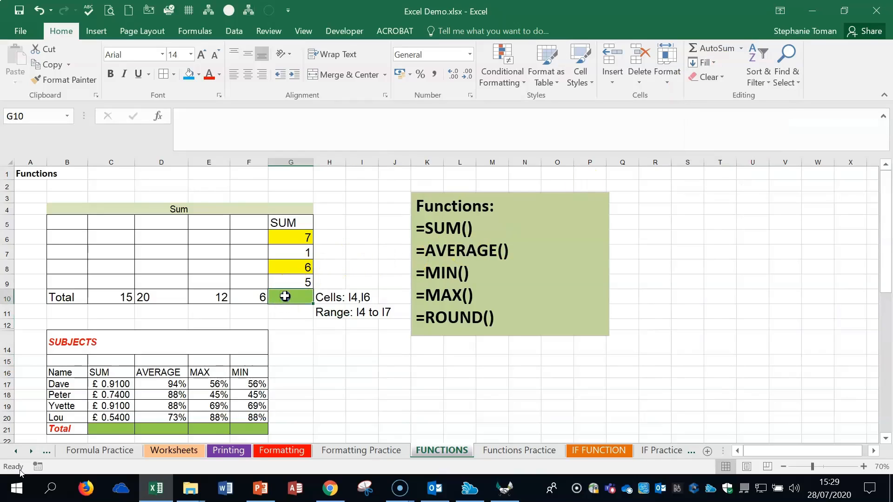
{"action": "left_click", "coordinate": [741, 49]}
{"action": "left_click", "coordinate": [721, 63]}
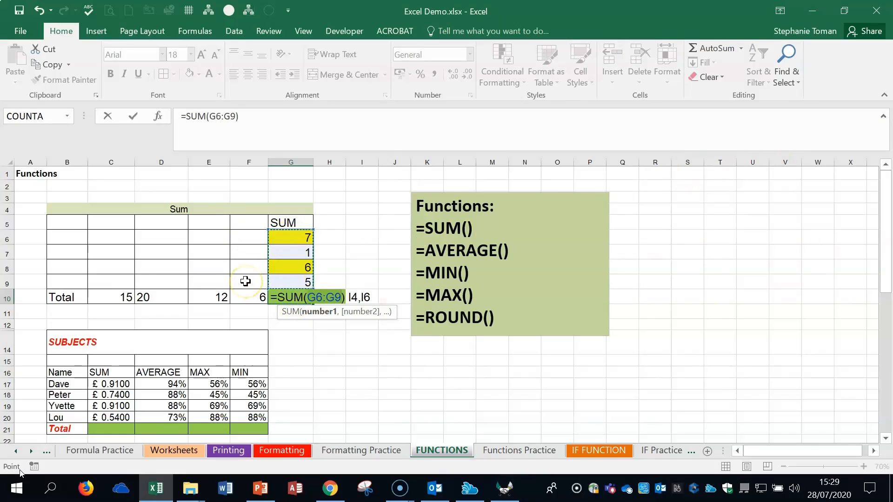
{"action": "left_click_drag", "start_coordinate": [114, 297], "coordinate": [237, 298]}
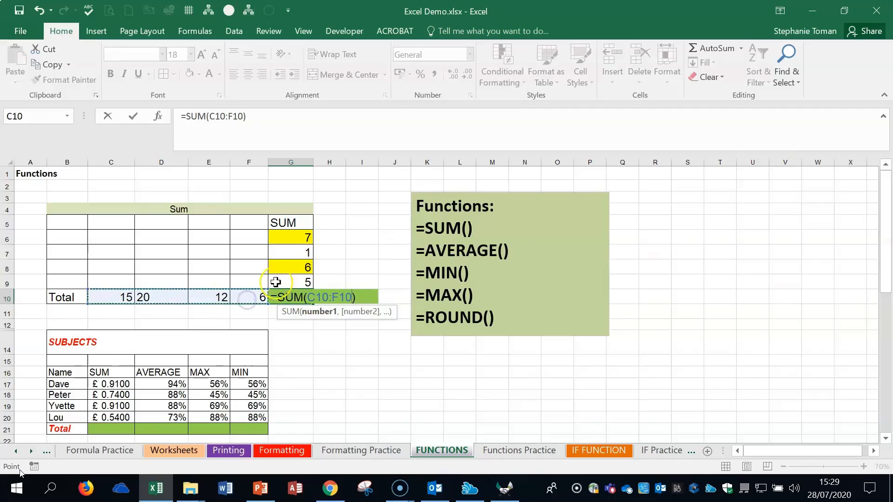
{"action": "left_click", "coordinate": [282, 236]}
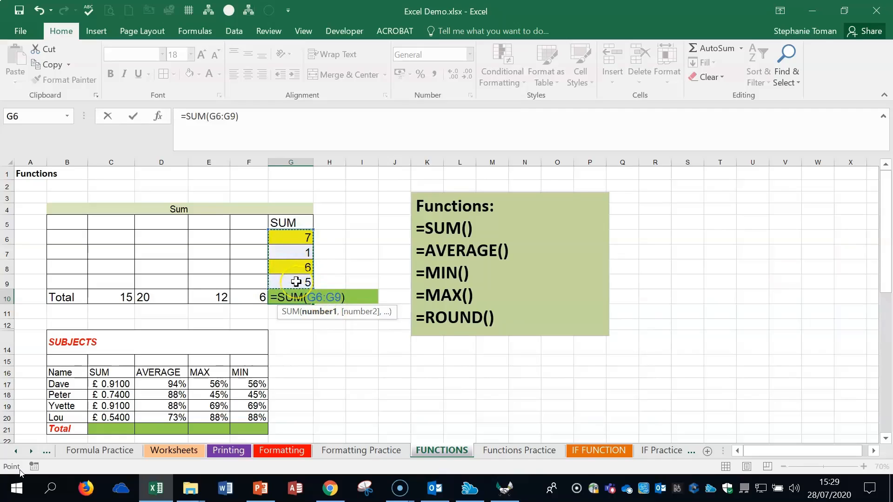
{"action": "left_click", "coordinate": [104, 296]}
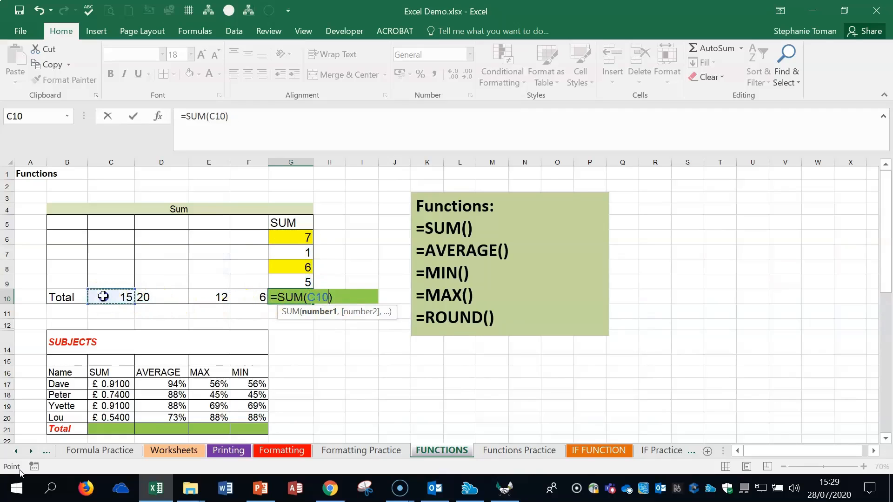
{"action": "left_click_drag", "start_coordinate": [133, 296], "coordinate": [246, 293]}
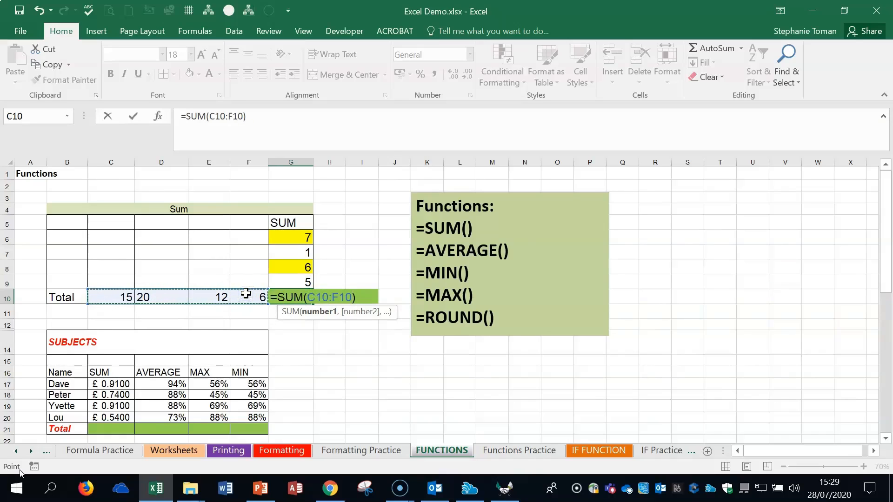
- Set the sum range to G6:G10, enter the formula in G10 and dismiss the warning
{"action": "left_click_drag", "start_coordinate": [296, 236], "coordinate": [291, 289]}
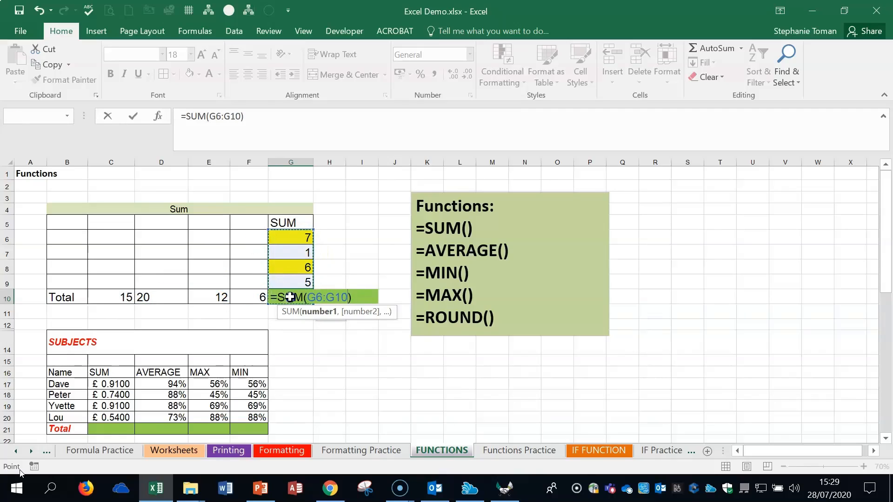
{"action": "left_click_drag", "start_coordinate": [290, 298], "coordinate": [290, 297]}
{"action": "key", "text": "Return"}
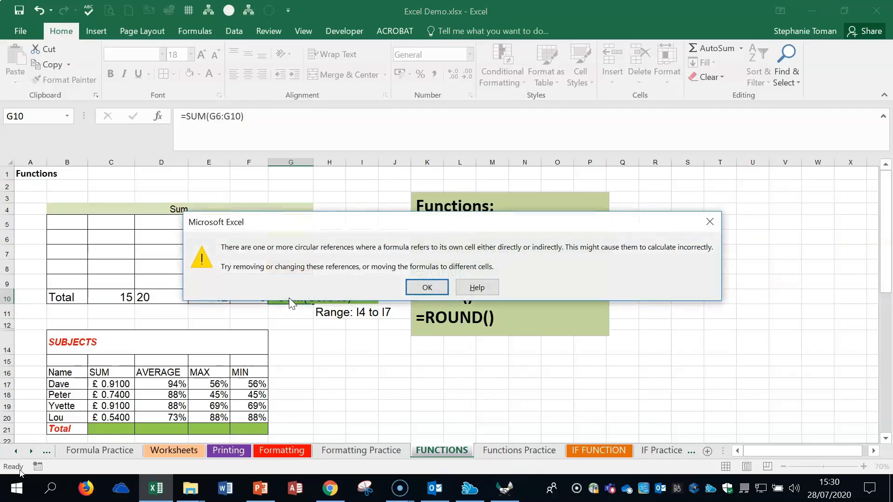
{"action": "left_click", "coordinate": [713, 223]}
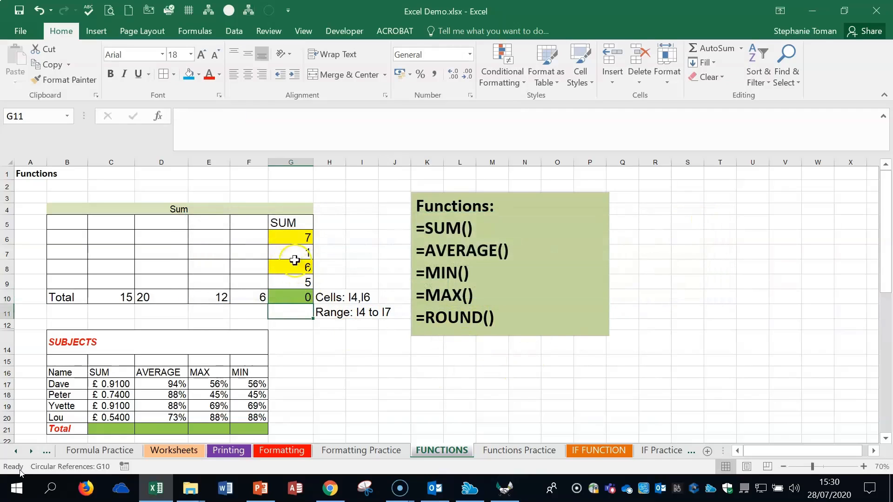
- Correct the range in G10's formula so that it reads =SUM(G6:G9)
{"action": "left_click", "coordinate": [292, 299]}
{"action": "left_click_drag", "start_coordinate": [211, 116], "coordinate": [234, 114]}
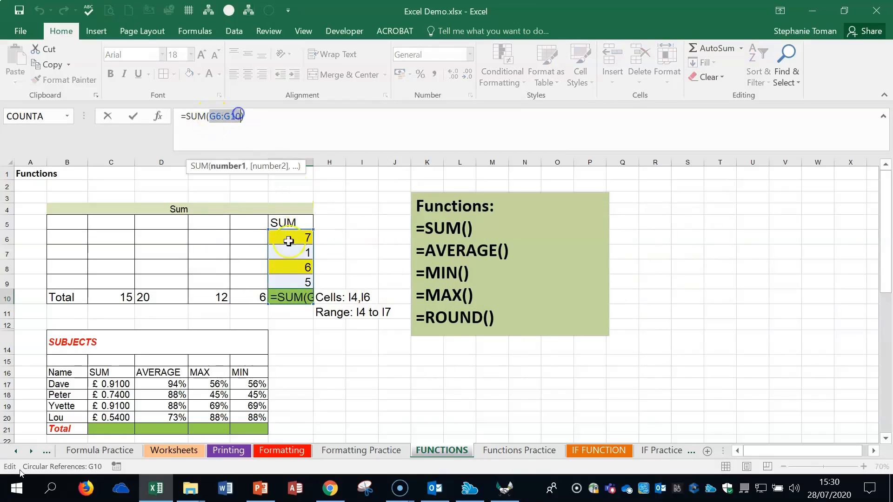
{"action": "left_click_drag", "start_coordinate": [291, 236], "coordinate": [286, 288]}
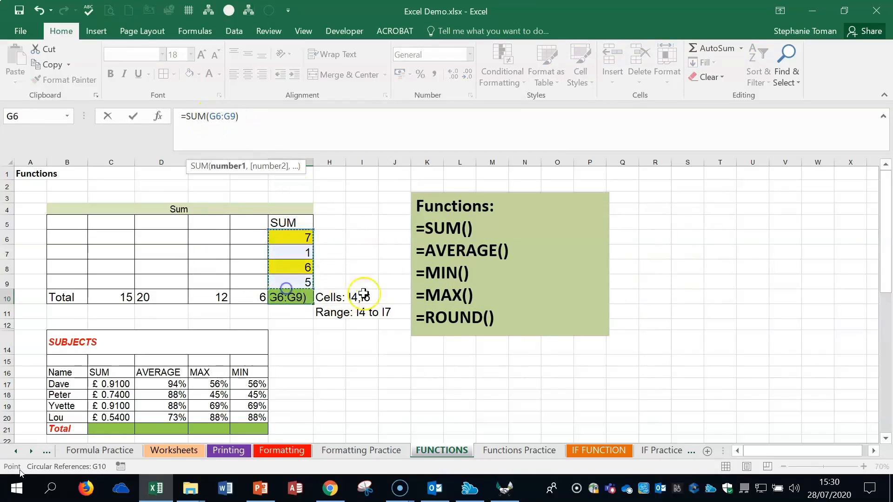
{"action": "left_click", "coordinate": [133, 117]}
- Change G10's formula to add only the two yellow cells with =SUM(G6,G8), and inspect those cells
{"action": "left_click", "coordinate": [295, 298]}
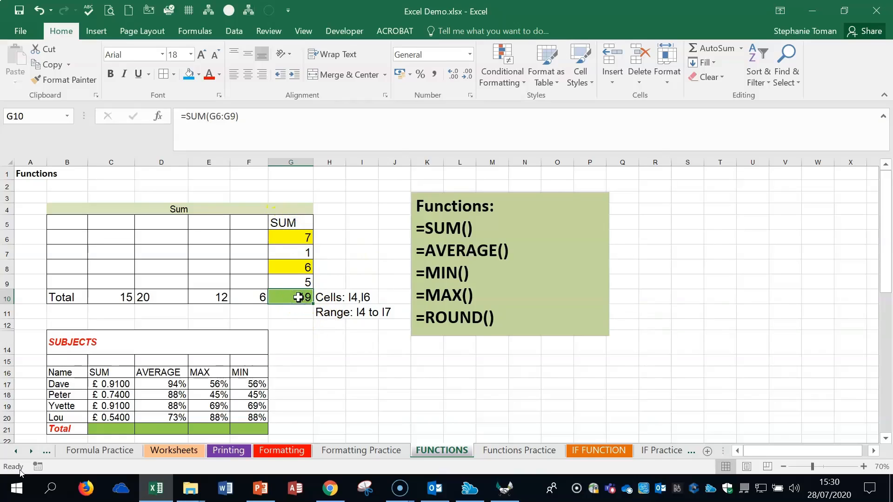
{"action": "left_click_drag", "start_coordinate": [209, 117], "coordinate": [238, 116]}
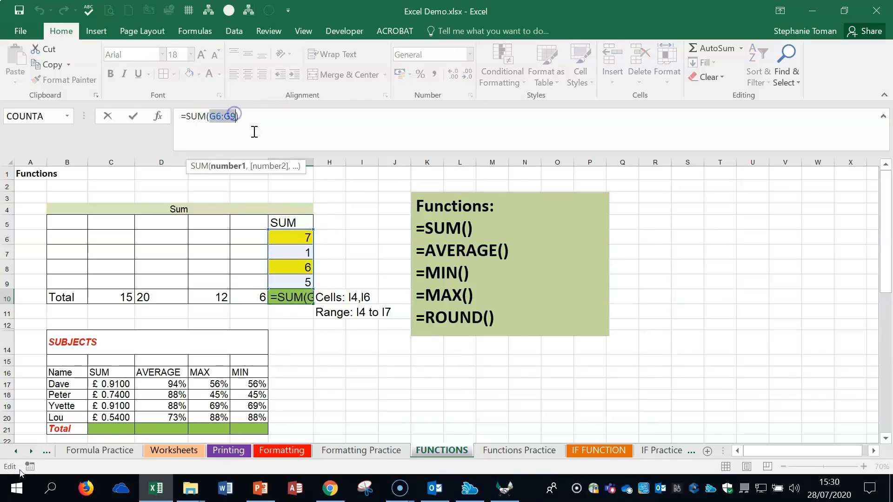
{"action": "left_click", "coordinate": [302, 238]}
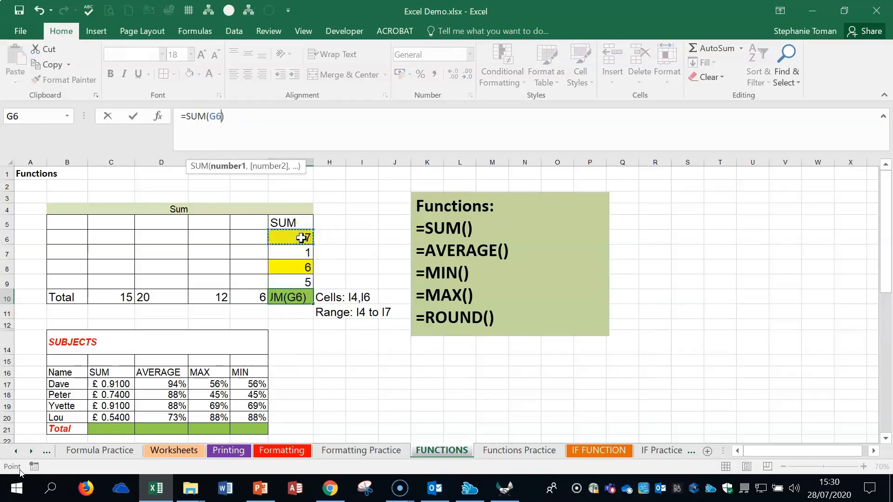
{"action": "type", "text": ","}
{"action": "left_click", "coordinate": [293, 268]}
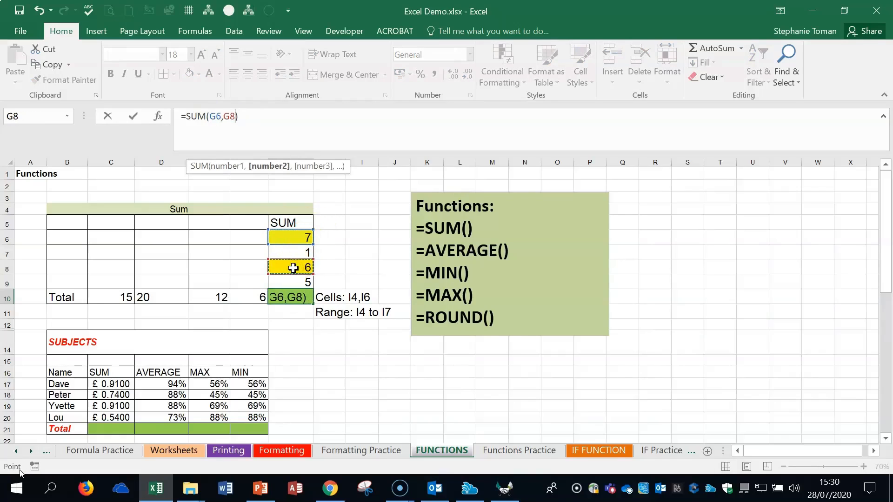
{"action": "key", "text": "Return"}
{"action": "left_click", "coordinate": [294, 293]}
{"action": "left_click", "coordinate": [292, 236]}
{"action": "left_click", "coordinate": [293, 269]}
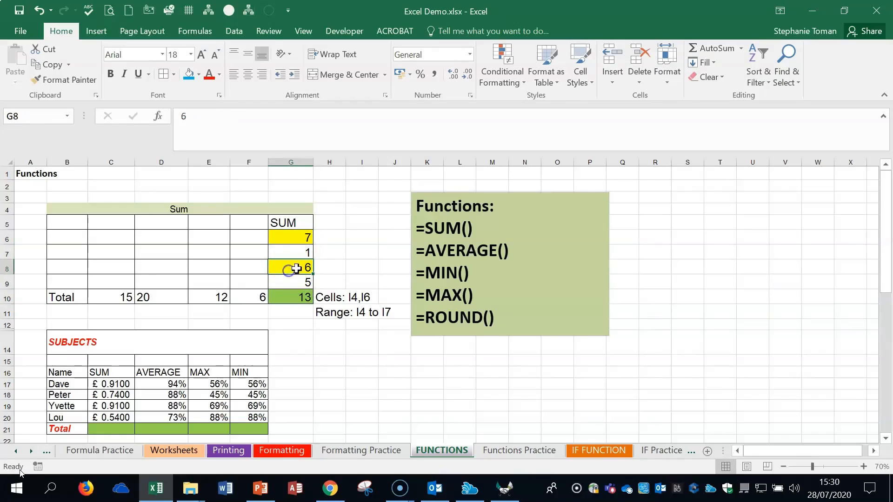
- Replace the individual cell references in G10's formula with the continuous range G6:G9
{"action": "left_click", "coordinate": [298, 296]}
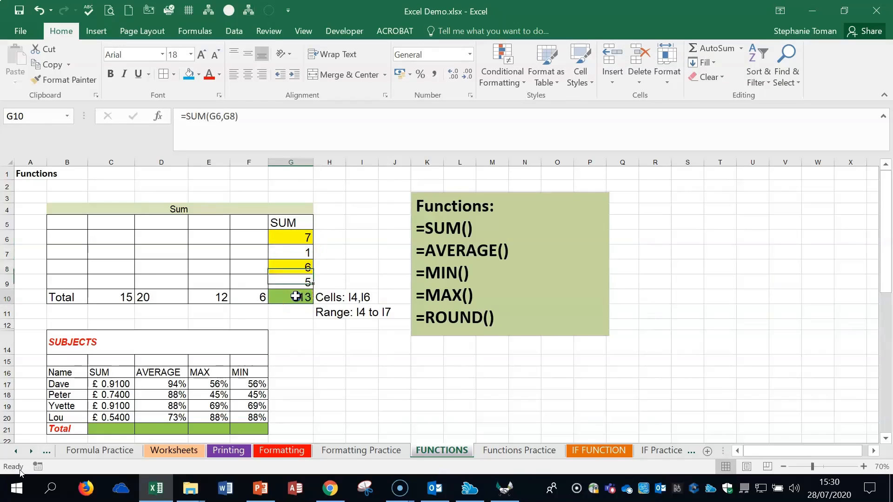
{"action": "double_click", "coordinate": [218, 116]}
{"action": "left_click_drag", "start_coordinate": [221, 114], "coordinate": [234, 116]}
{"action": "left_click_drag", "start_coordinate": [295, 238], "coordinate": [294, 279]}
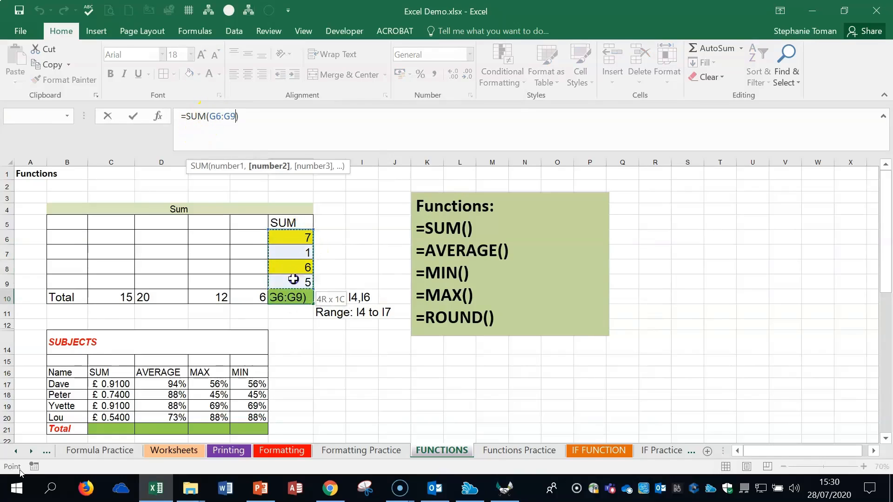
{"action": "left_click", "coordinate": [133, 116]}
{"action": "left_click", "coordinate": [316, 325]}
- Clear cell G10 and write the formula =SUM(G6:G9) manually instead of using AutoSum
{"action": "left_click", "coordinate": [282, 294]}
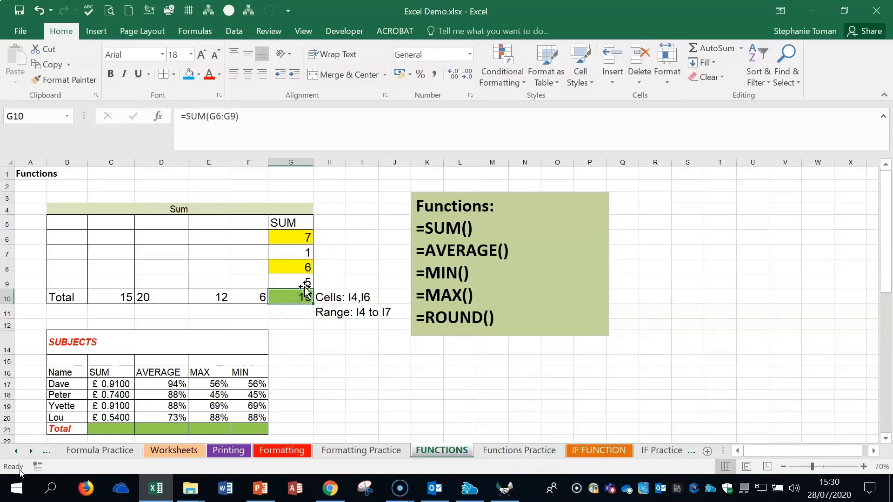
{"action": "key", "text": "Delete"}
{"action": "type", "text": "="}
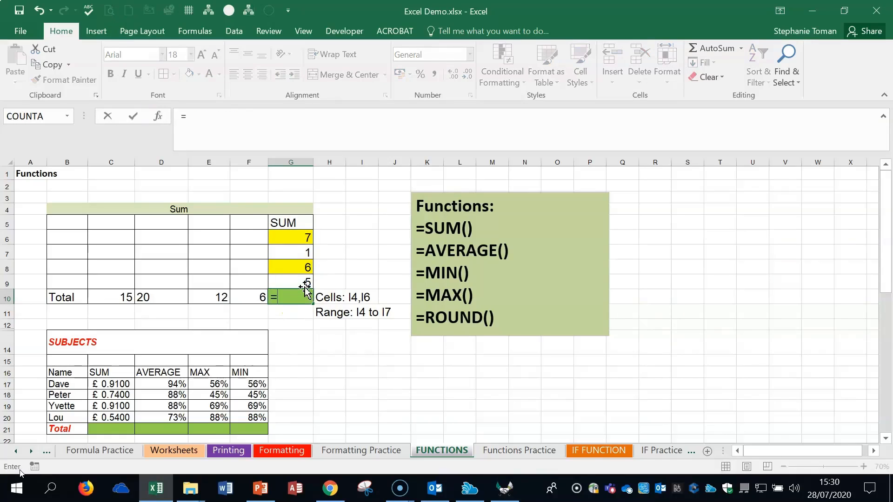
{"action": "type", "text": "sum"}
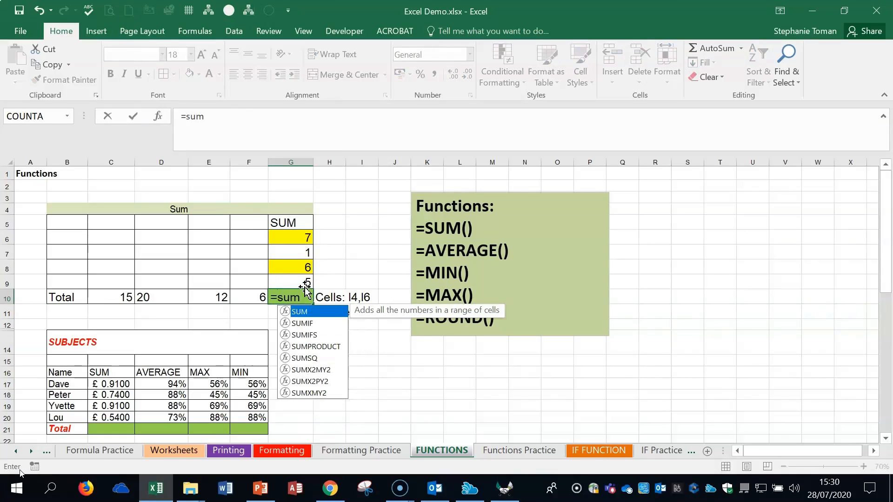
{"action": "double_click", "coordinate": [303, 315]}
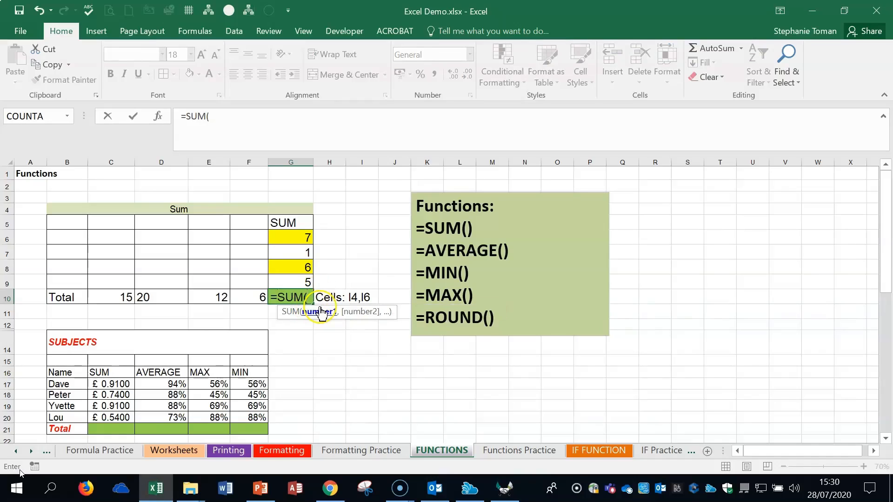
{"action": "left_click_drag", "start_coordinate": [295, 237], "coordinate": [291, 279]}
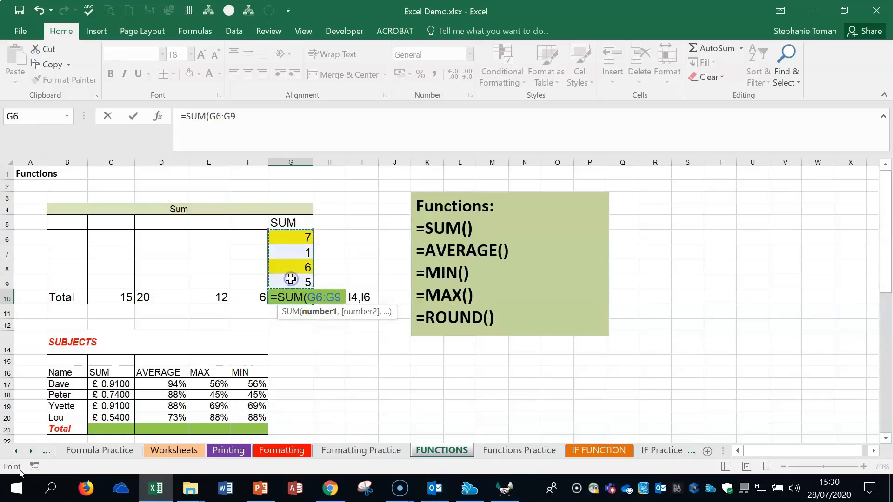
{"action": "type", "text": ")"}
{"action": "key", "text": "Return"}
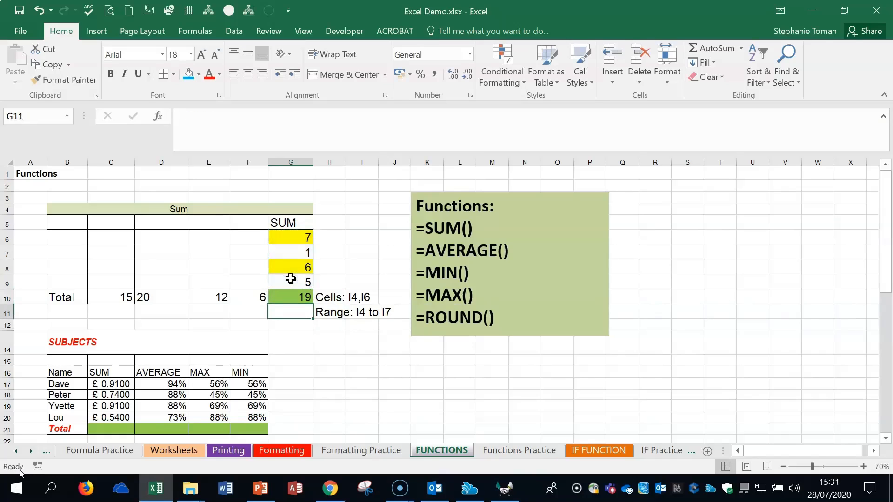
- Total the SUM column of the SUBJECTS table by entering =SUM(C17:C20) in cell C21
{"action": "left_click", "coordinate": [863, 467]}
{"action": "left_click", "coordinate": [864, 466]}
{"action": "left_click", "coordinate": [566, 401]}
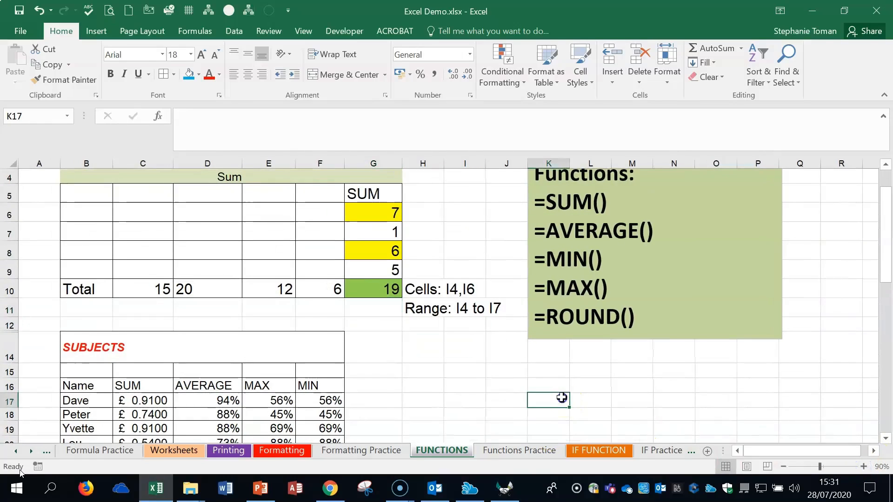
{"action": "scroll", "coordinate": [563, 396], "scroll_direction": "down", "scroll_amount": 2}
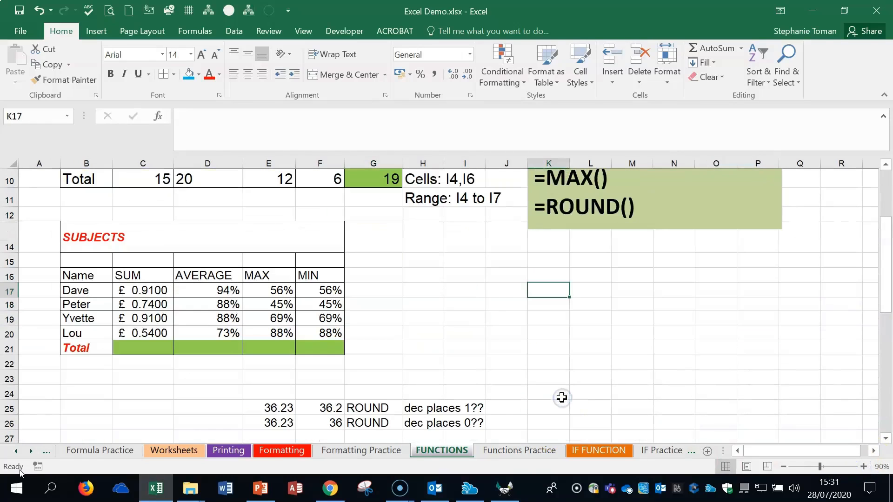
{"action": "left_click", "coordinate": [864, 466]}
{"action": "left_click", "coordinate": [863, 466]}
{"action": "left_click", "coordinate": [175, 345]}
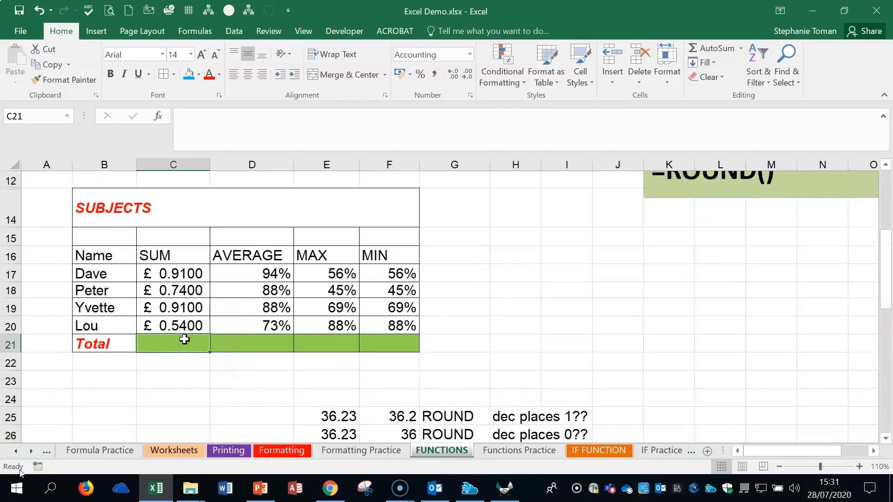
{"action": "type", "text": "=su"}
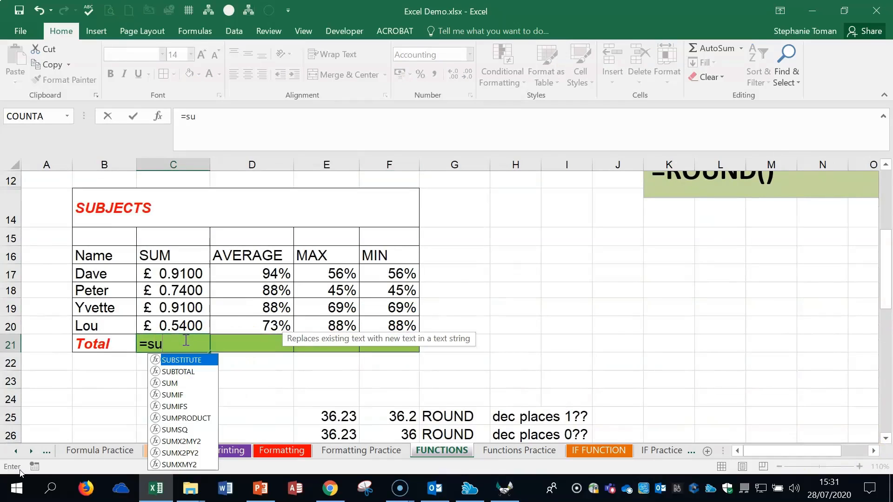
{"action": "double_click", "coordinate": [173, 383]}
{"action": "left_click_drag", "start_coordinate": [184, 273], "coordinate": [181, 322]}
{"action": "type", "text": ")"}
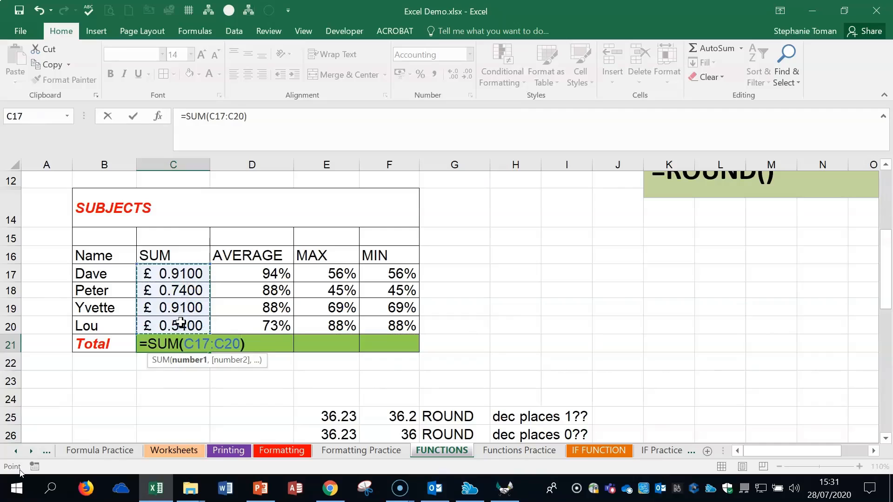
{"action": "key", "text": "Return"}
- Average the AVERAGE column of the SUBJECTS table in cell D21 using the AVERAGE function on D17:D20
{"action": "left_click", "coordinate": [247, 345]}
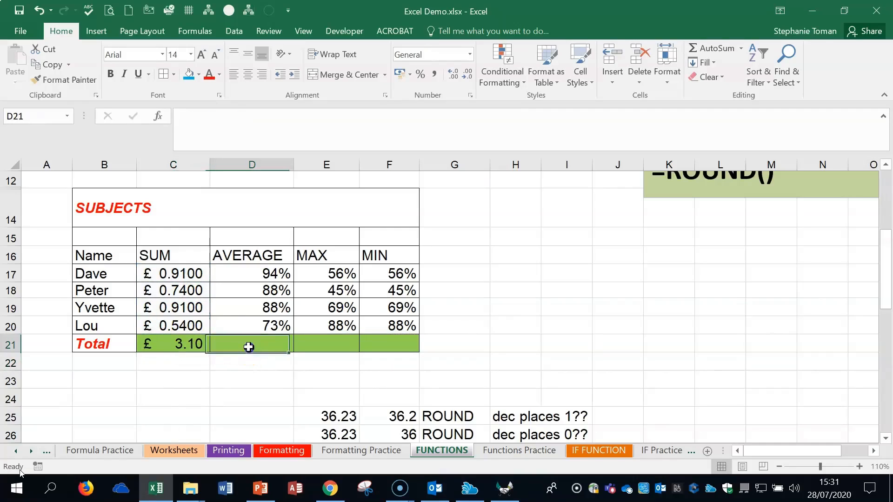
{"action": "type", "text": "=ave"}
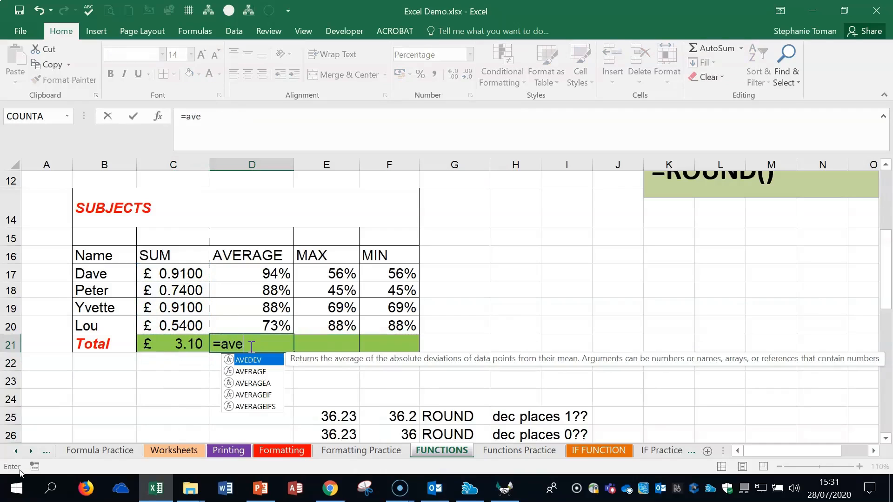
{"action": "double_click", "coordinate": [251, 372]}
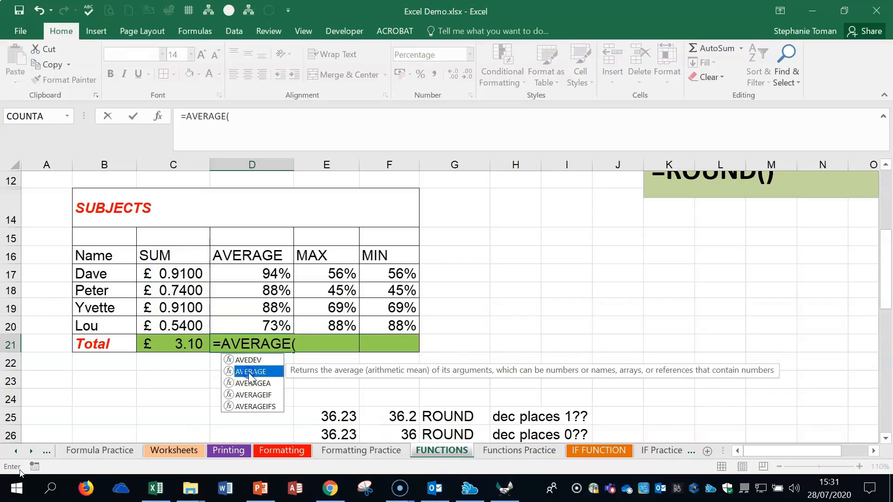
{"action": "left_click", "coordinate": [248, 274]}
{"action": "left_click_drag", "start_coordinate": [248, 275], "coordinate": [240, 320]}
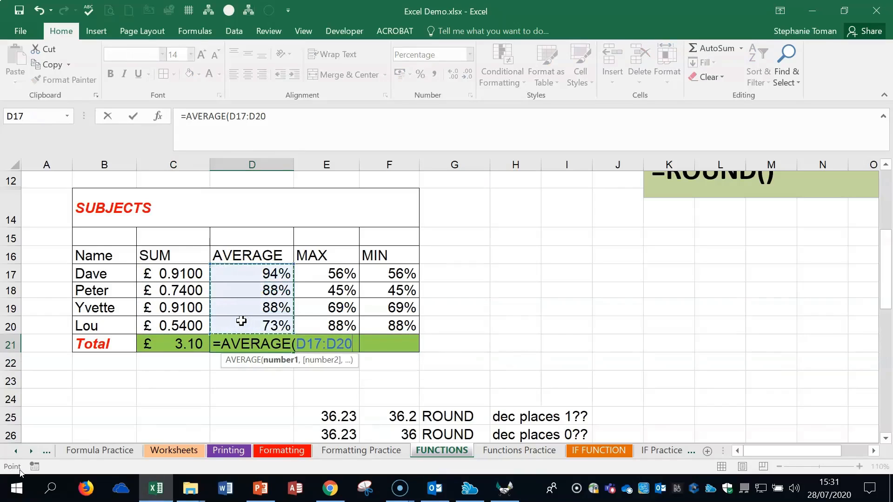
{"action": "key", "text": "Return"}
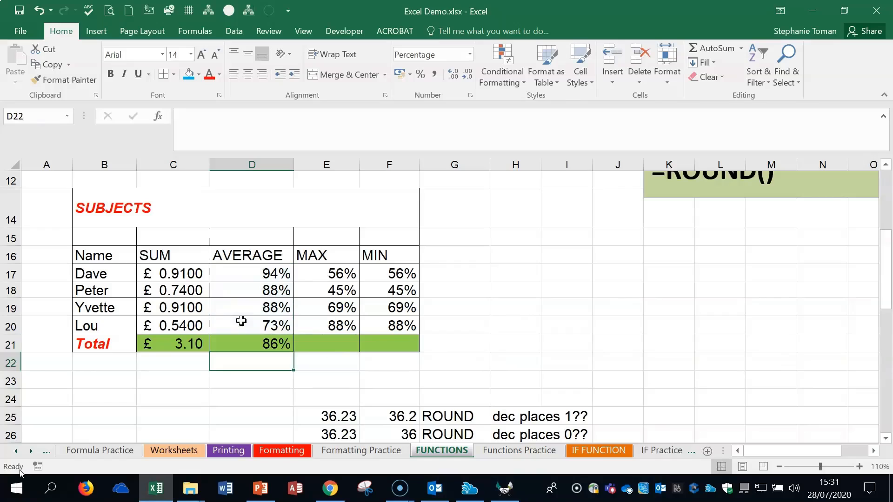
- Open Insert Function for cell E21 and search for a function that finds the biggest value
{"action": "left_click", "coordinate": [337, 336]}
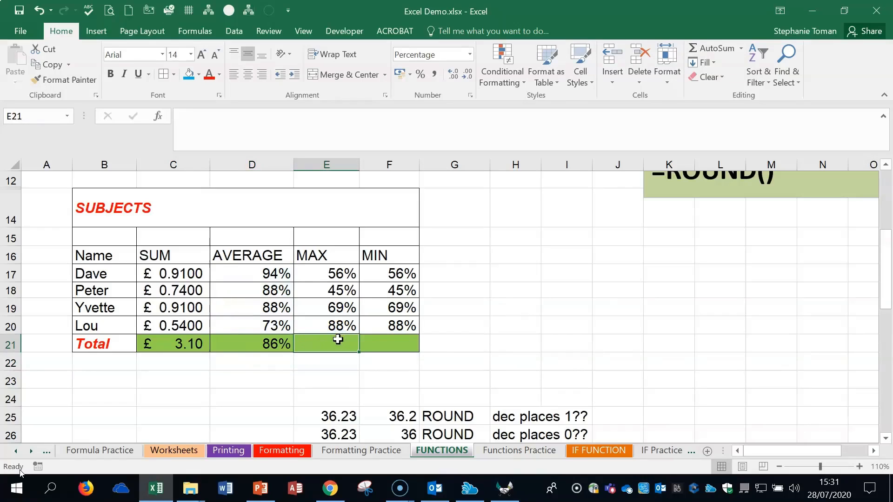
{"action": "left_click", "coordinate": [158, 116]}
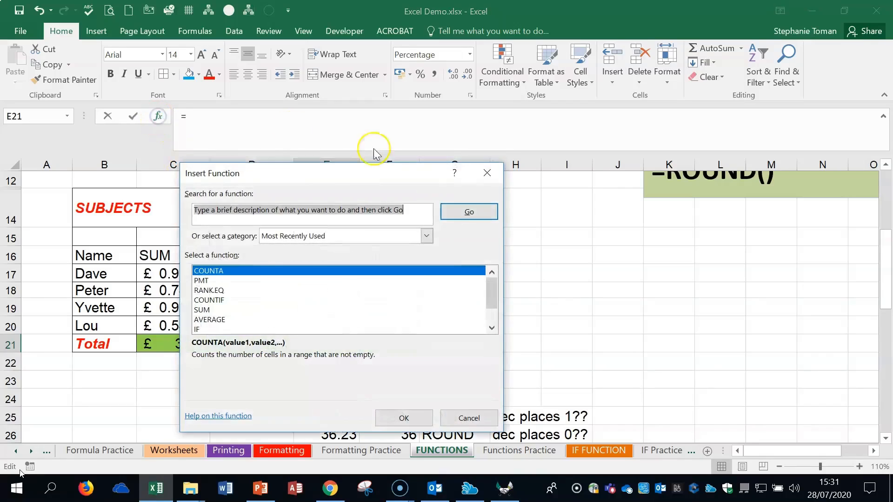
{"action": "left_click_drag", "start_coordinate": [328, 174], "coordinate": [630, 202]}
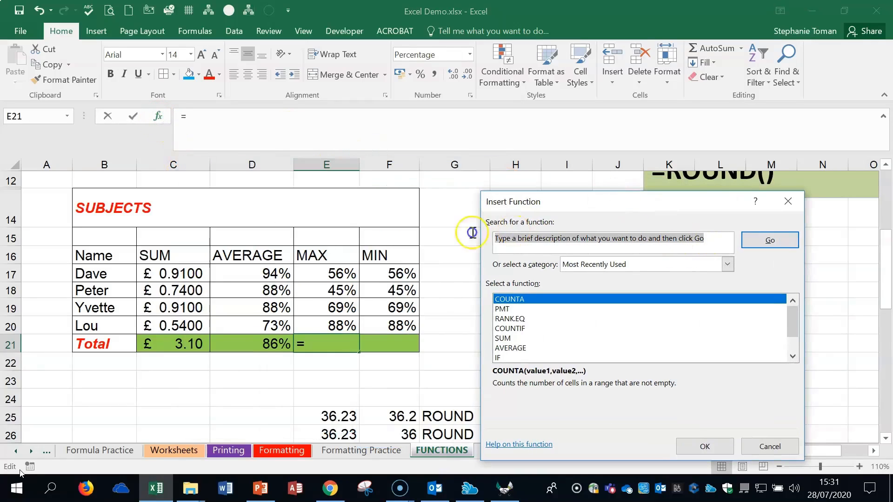
{"action": "type", "text": "biggest"}
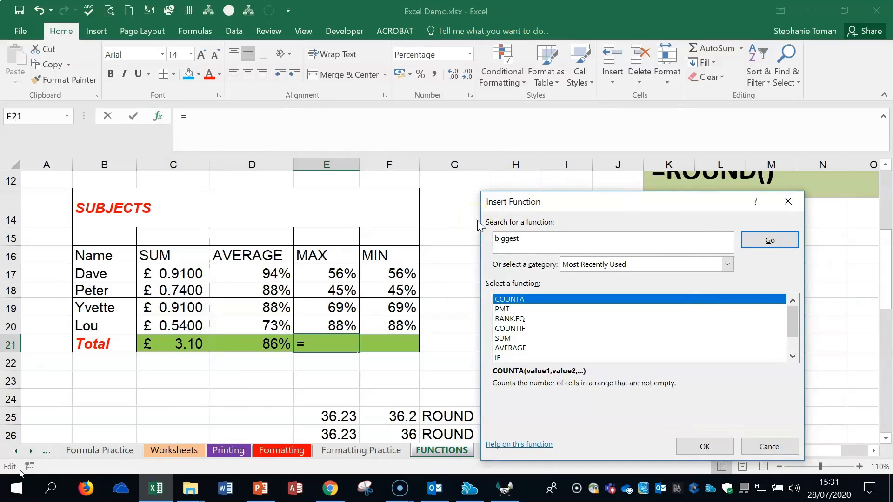
{"action": "left_click", "coordinate": [770, 240]}
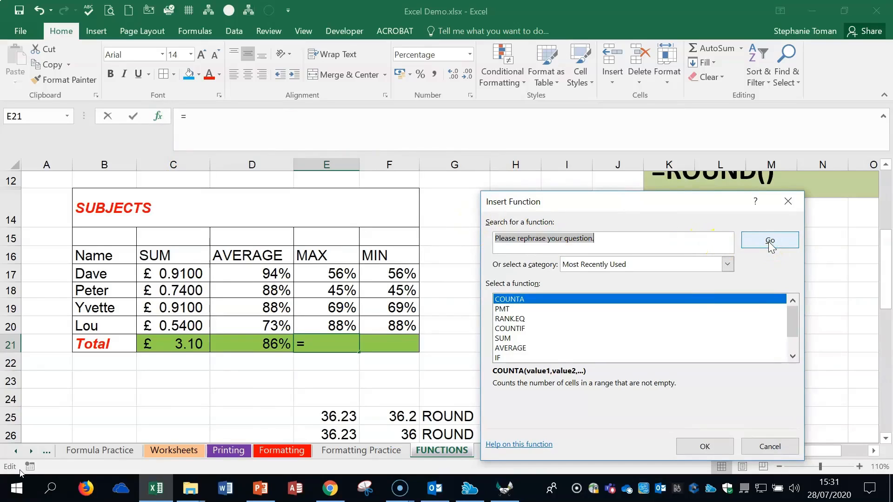
- Search the functions for "largest", read the descriptions of MAXA and MAX, and close the dialog without inserting anything
{"action": "left_click_drag", "start_coordinate": [610, 242], "coordinate": [388, 227]}
{"action": "key", "text": "BackSpace"}
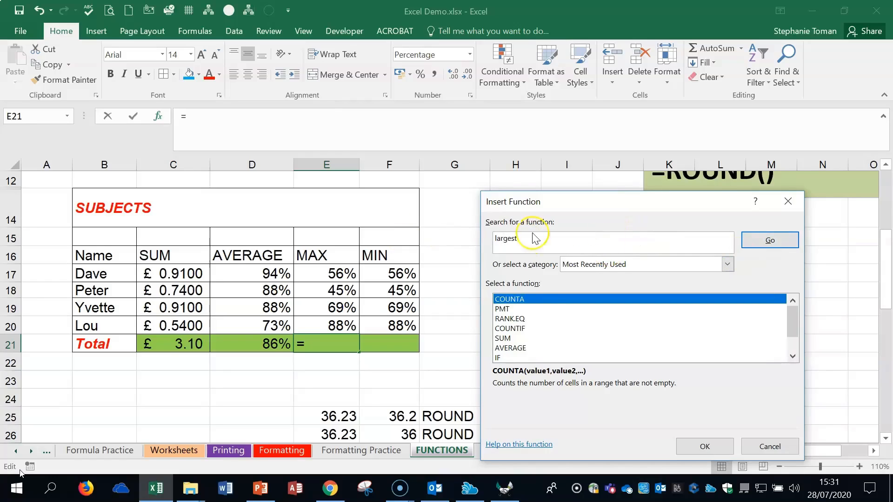
{"action": "left_click", "coordinate": [758, 246]}
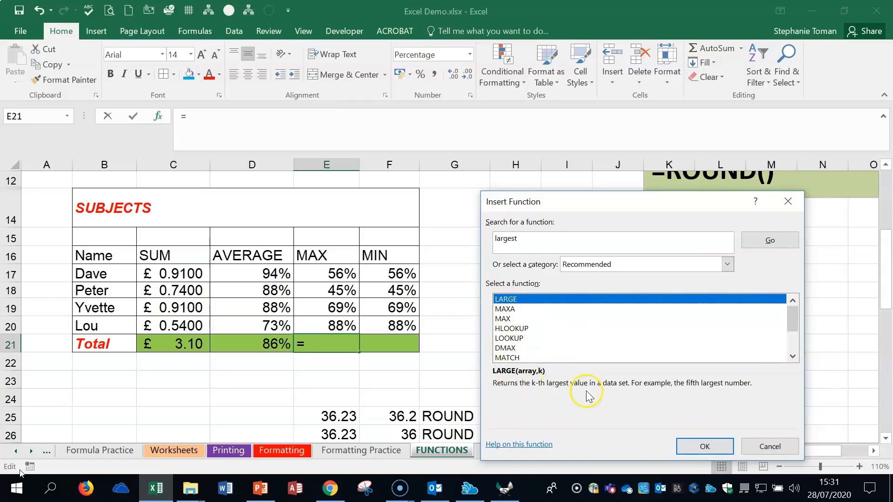
{"action": "left_click", "coordinate": [519, 310]}
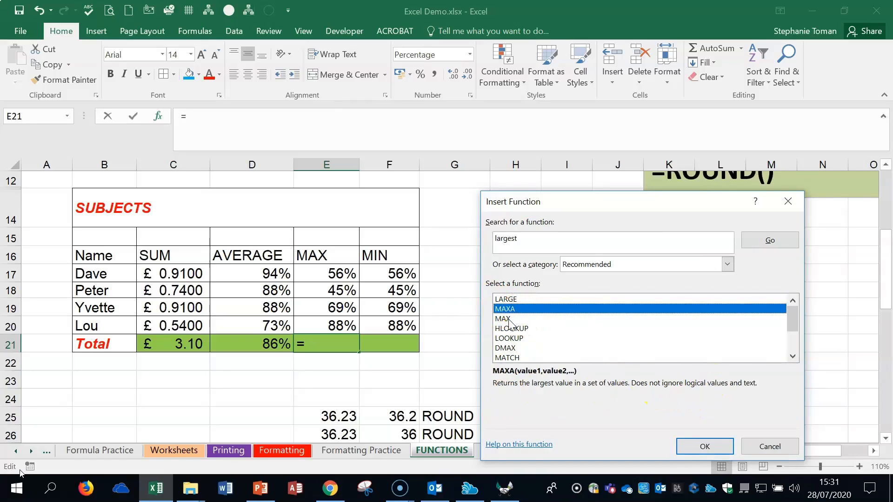
{"action": "left_click", "coordinate": [509, 319]}
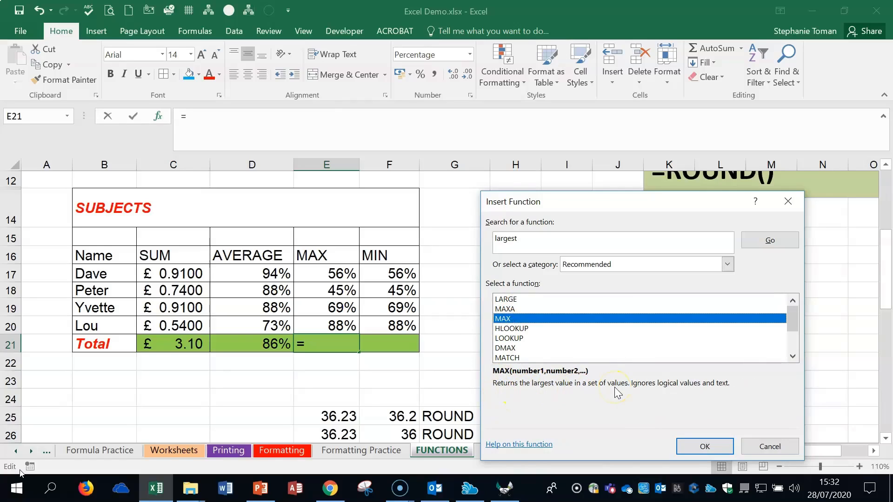
{"action": "left_click", "coordinate": [770, 447]}
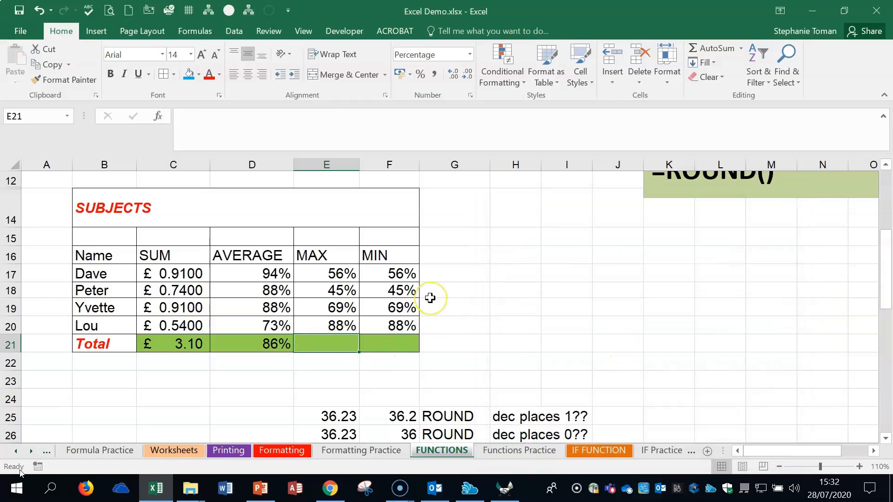
- Enter =MAX(E17:E20) manually in cell E21 of the SUBJECTS table
{"action": "type", "text": "=ma"}
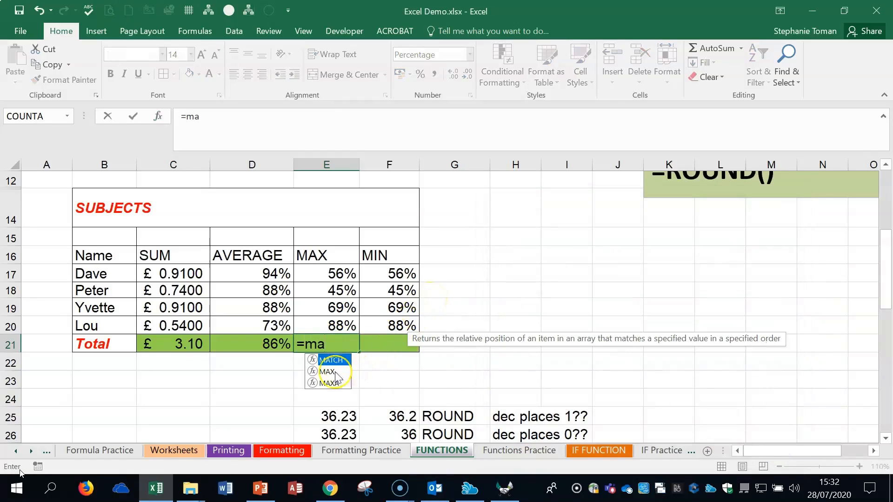
{"action": "double_click", "coordinate": [343, 375]}
{"action": "left_click", "coordinate": [337, 273]}
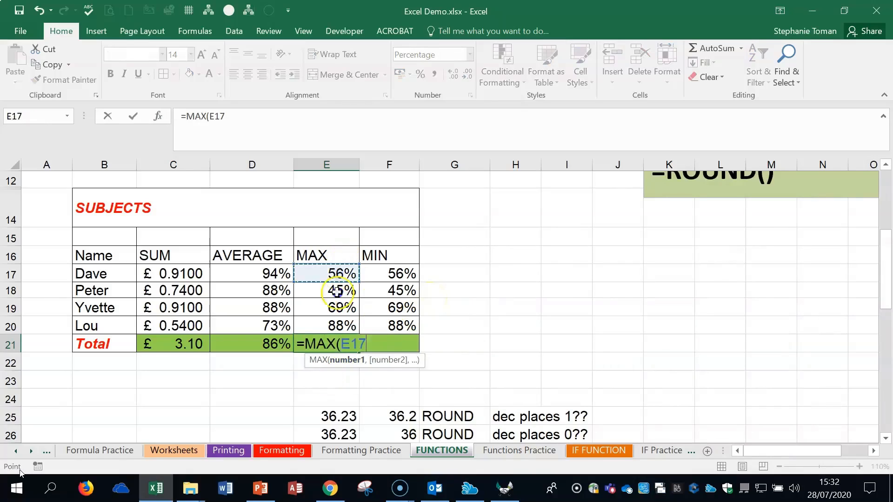
{"action": "left_click_drag", "start_coordinate": [338, 273], "coordinate": [335, 322]}
{"action": "type", "text": "_"}
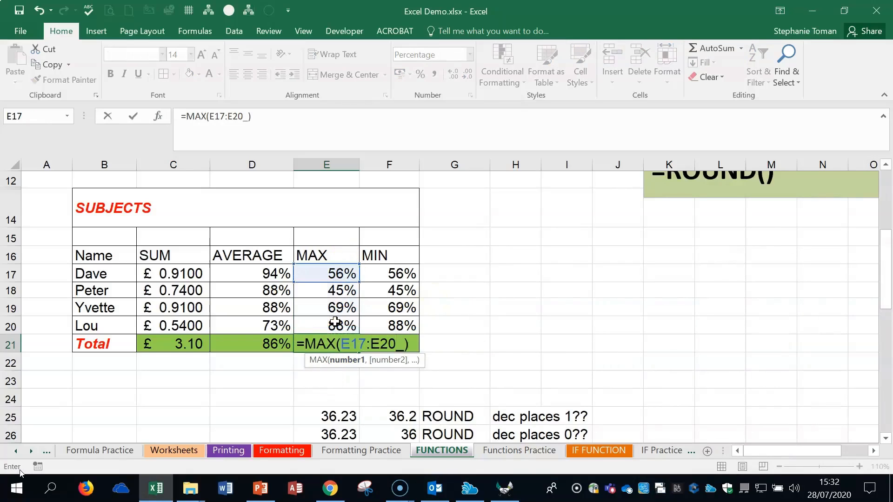
{"action": "key", "text": "BackSpace"}
{"action": "key", "text": "BackSpace"}
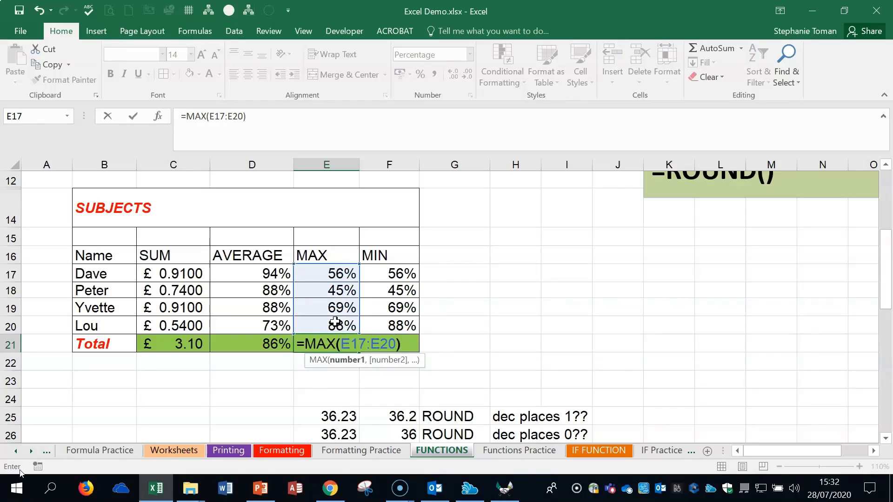
{"action": "key", "text": "Return"}
- Reopen E21's MAX formula, reselect E17:E20 as its range and confirm it
{"action": "left_click", "coordinate": [349, 343]}
{"action": "double_click", "coordinate": [349, 343]}
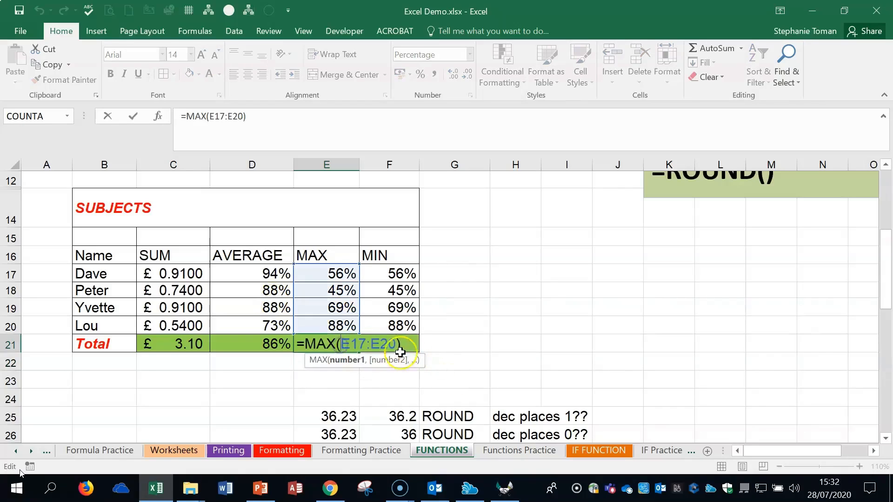
{"action": "left_click", "coordinate": [366, 344]}
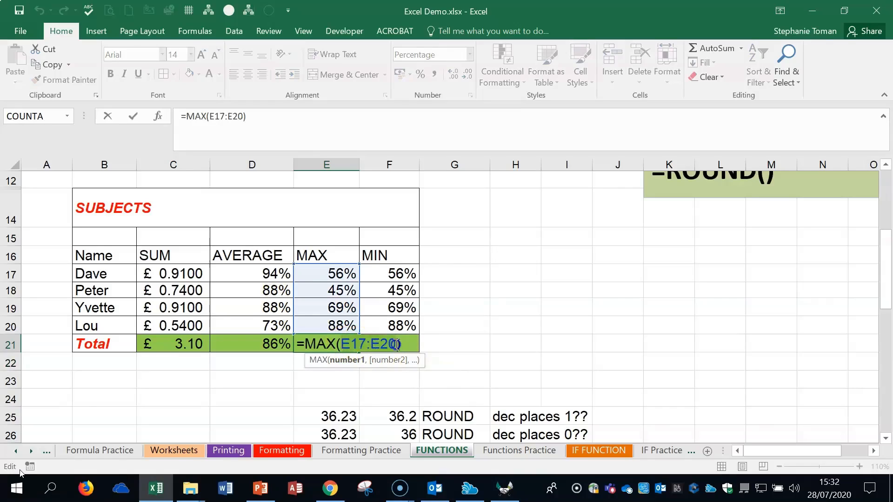
{"action": "left_click_drag", "start_coordinate": [329, 274], "coordinate": [326, 321]}
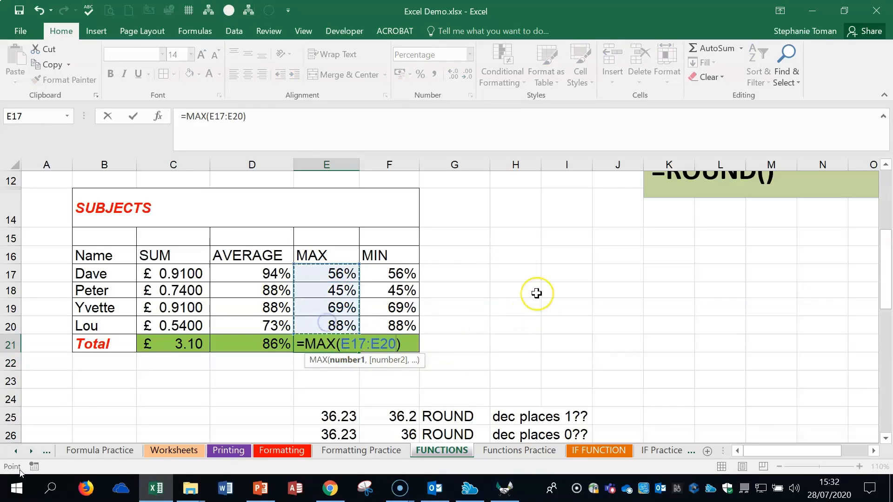
{"action": "key", "text": "Return"}
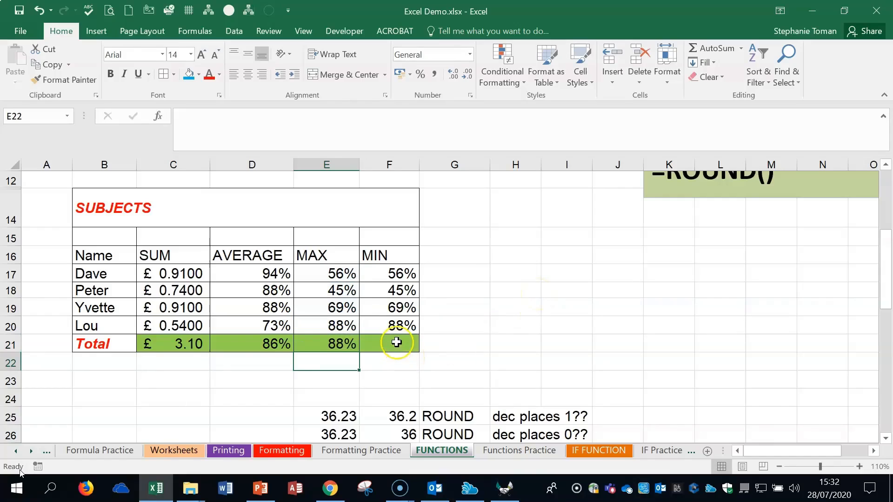
- Check D21's AVERAGE formula without changing it, and enter =MIN(F17:F20) manually in cell F21
{"action": "double_click", "coordinate": [267, 344]}
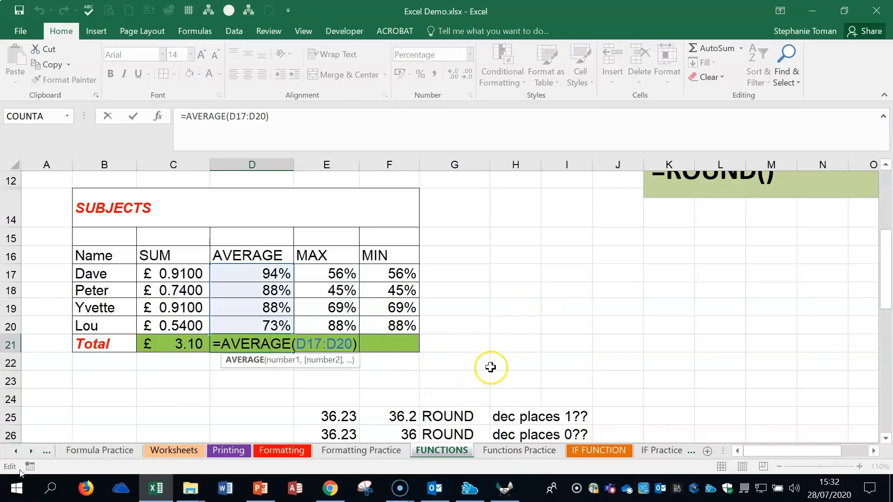
{"action": "key", "text": "Escape"}
{"action": "left_click", "coordinate": [405, 343]}
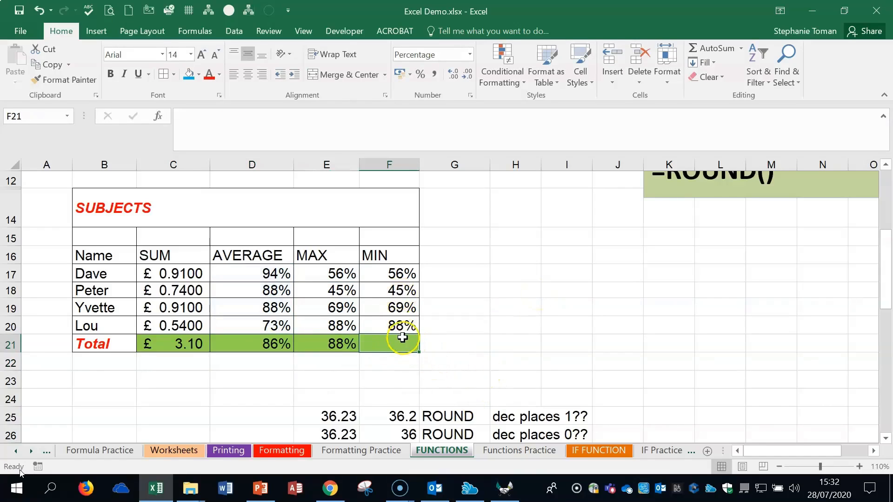
{"action": "type", "text": "=min"}
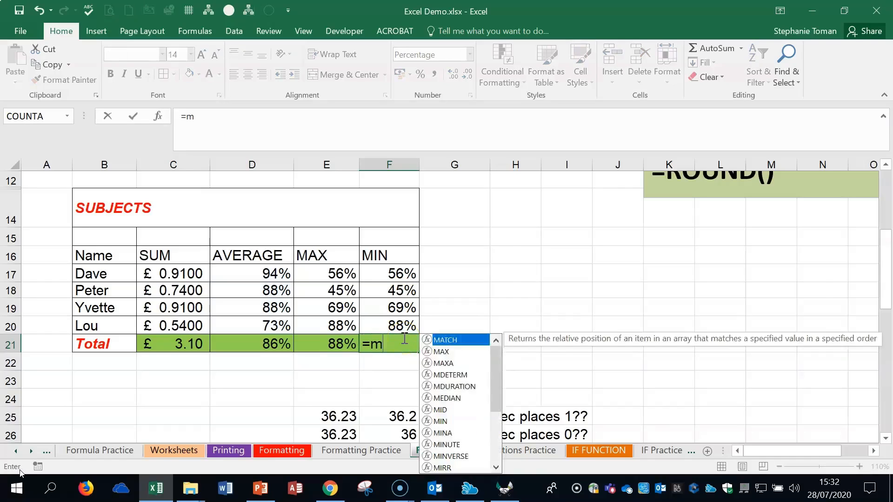
{"action": "left_click_drag", "start_coordinate": [395, 274], "coordinate": [393, 321]}
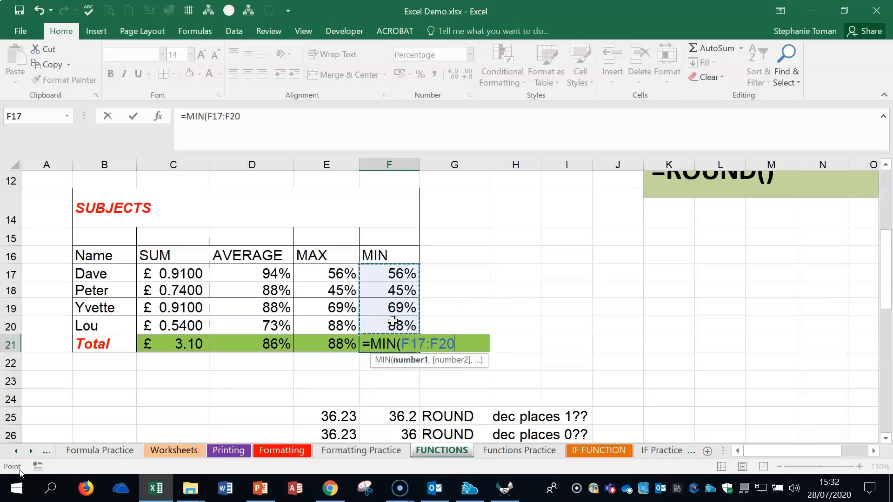
{"action": "type", "text": ")"}
{"action": "key", "text": "Return"}
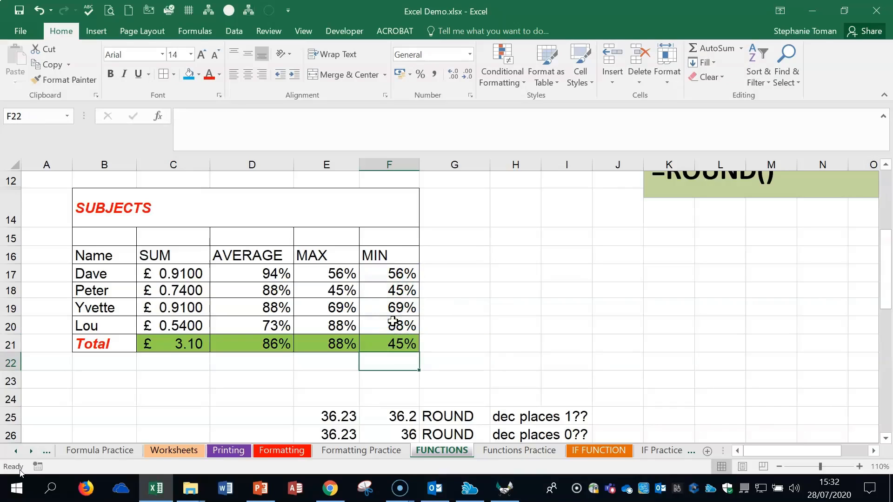
- Clear cell F21 and re-create its minimum of F17:F20 with AutoSum's Min option
{"action": "left_click", "coordinate": [741, 48]}
{"action": "left_click", "coordinate": [391, 343]}
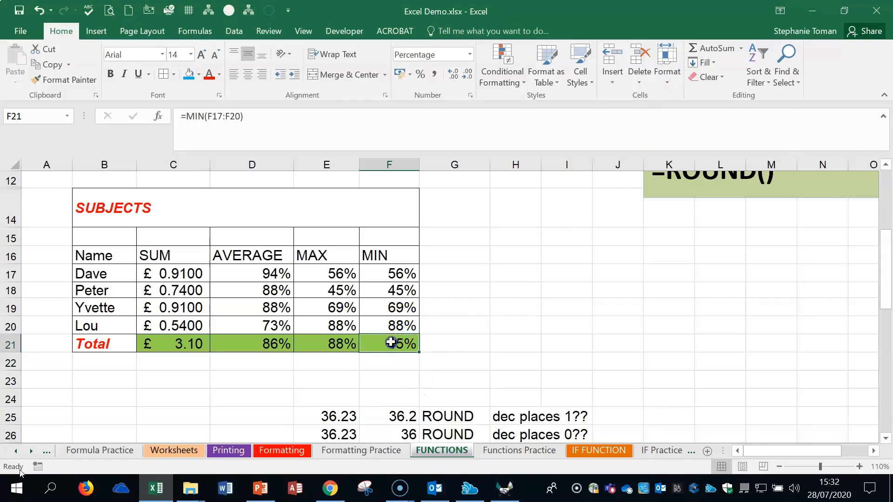
{"action": "key", "text": "Delete"}
{"action": "left_click", "coordinate": [740, 48]}
{"action": "left_click", "coordinate": [718, 132]}
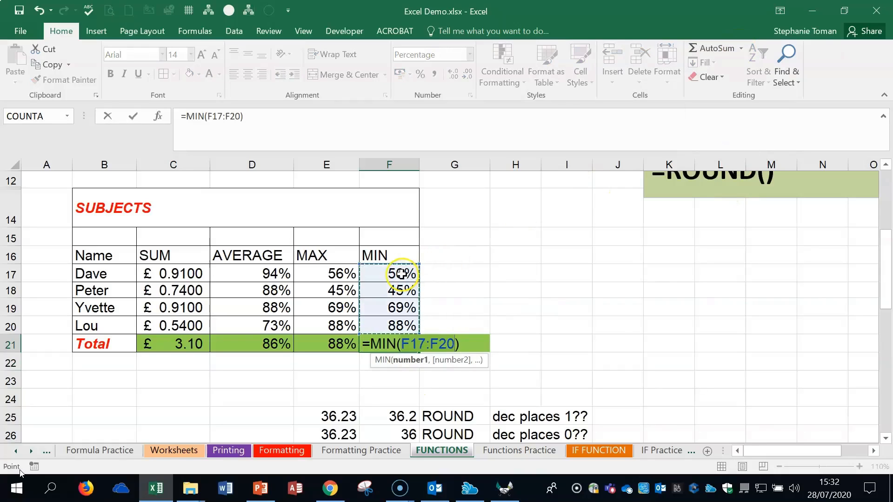
{"action": "key", "text": "Return"}
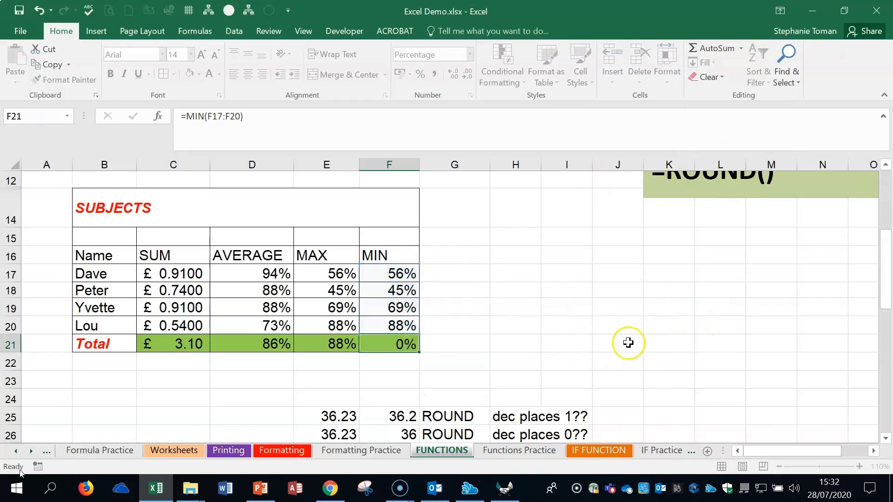
{"action": "left_click", "coordinate": [609, 361]}
- Clear cell E21 and re-create its maximum of E17:E20 with AutoSum's Max option
{"action": "left_click", "coordinate": [344, 344]}
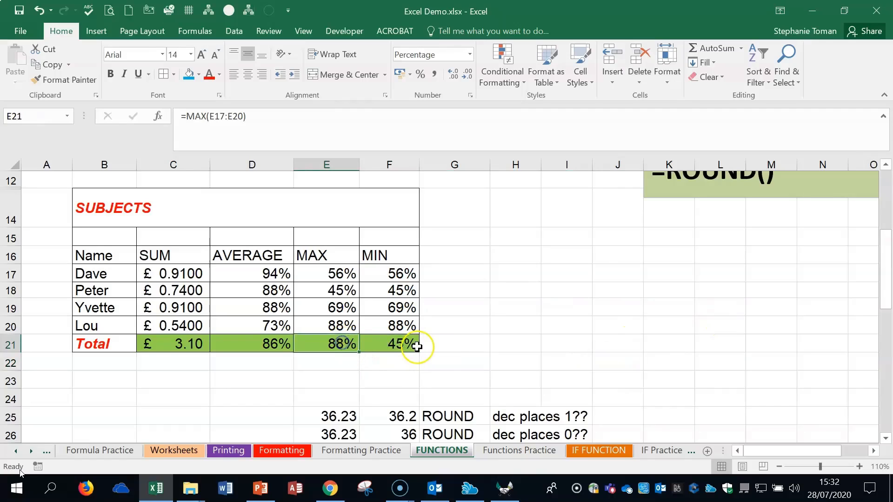
{"action": "key", "text": "Delete"}
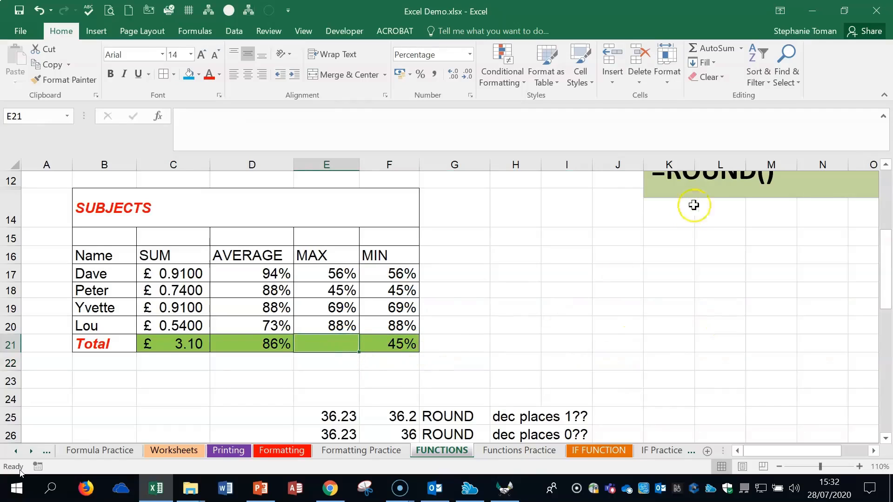
{"action": "left_click", "coordinate": [741, 48]}
{"action": "left_click", "coordinate": [733, 115]}
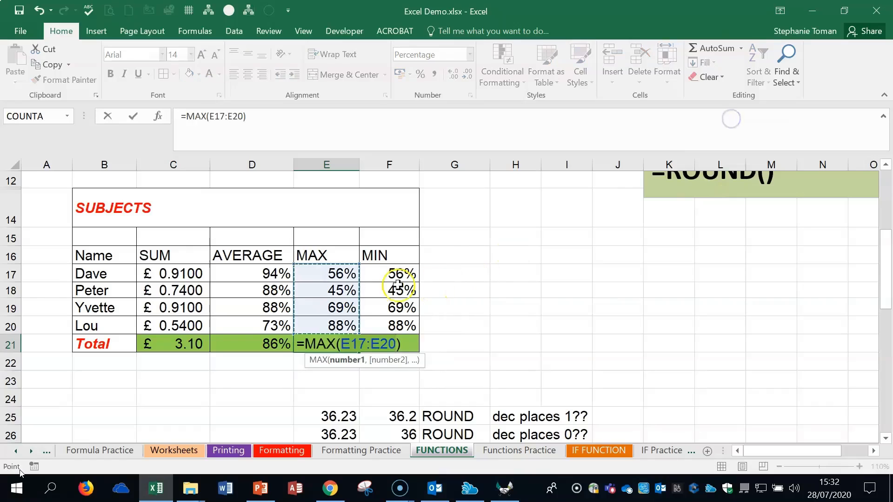
{"action": "key", "text": "Return"}
{"action": "left_click", "coordinate": [661, 325]}
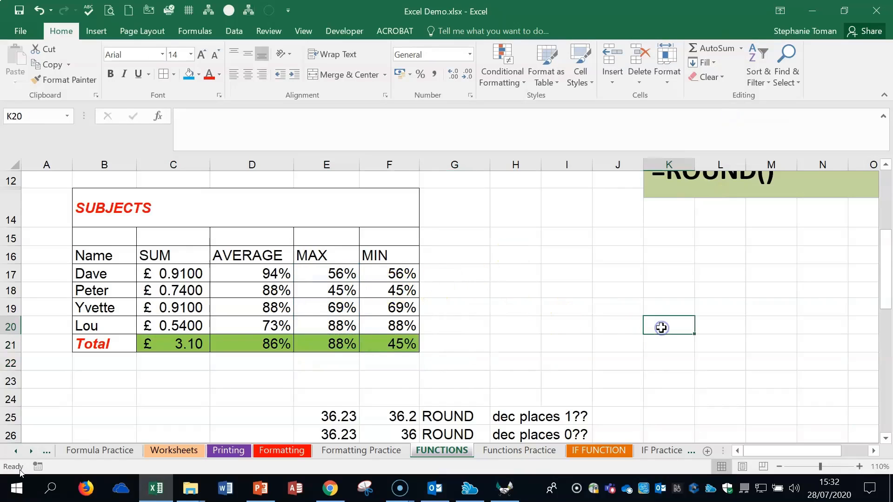
- Examine the ROUND formulas in F25 and F26 alongside the source value in E25, leaving them unchanged
{"action": "scroll", "coordinate": [661, 327], "scroll_direction": "down", "scroll_amount": 2}
{"action": "scroll", "coordinate": [661, 328], "scroll_direction": "up", "scroll_amount": 1}
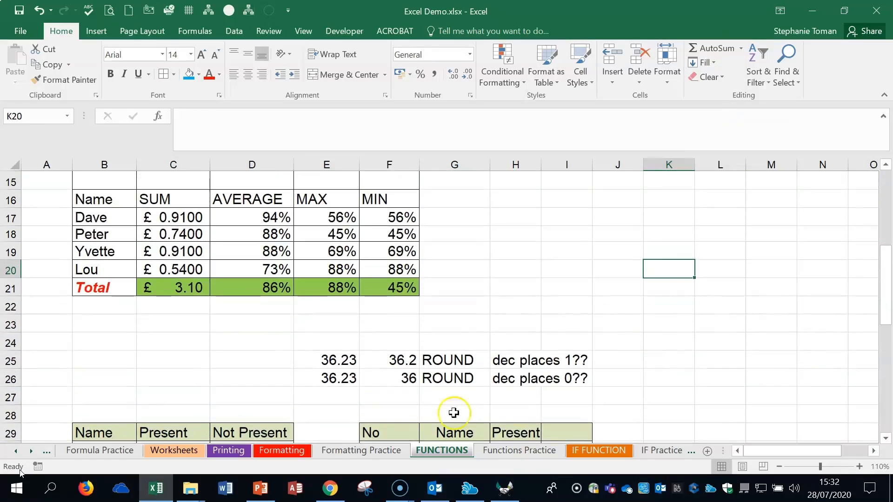
{"action": "left_click", "coordinate": [328, 364]}
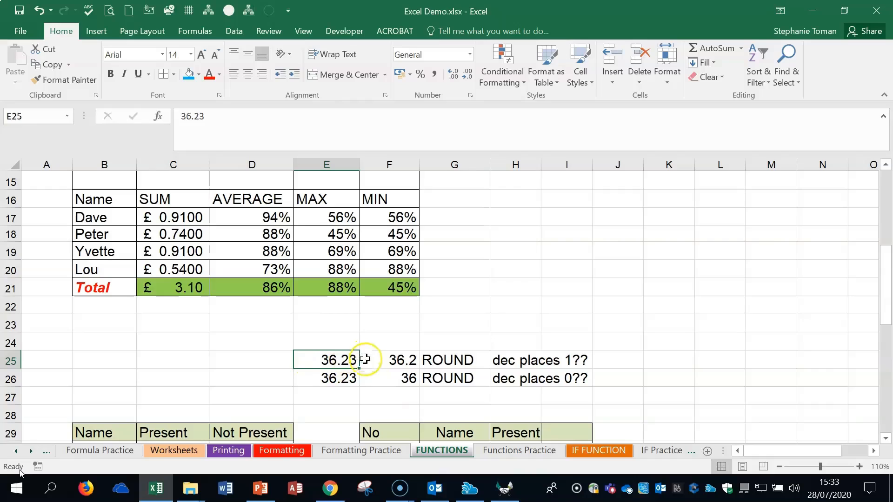
{"action": "left_click", "coordinate": [402, 360]}
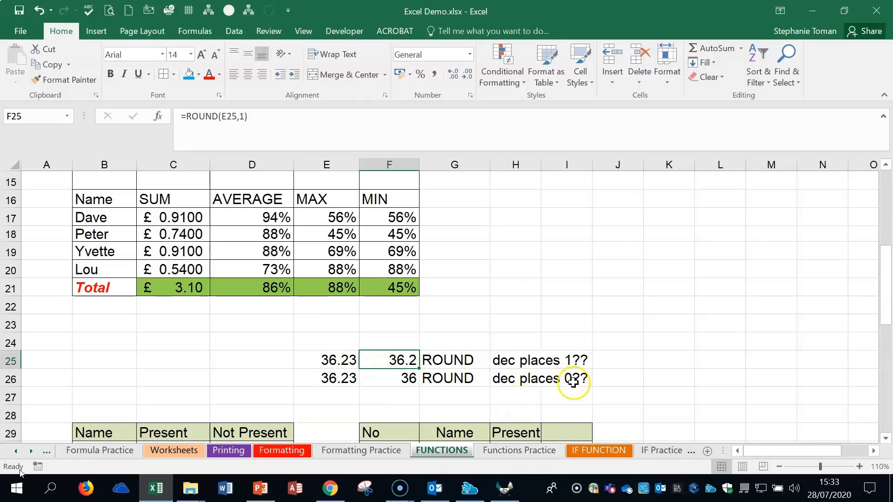
{"action": "left_click", "coordinate": [404, 378]}
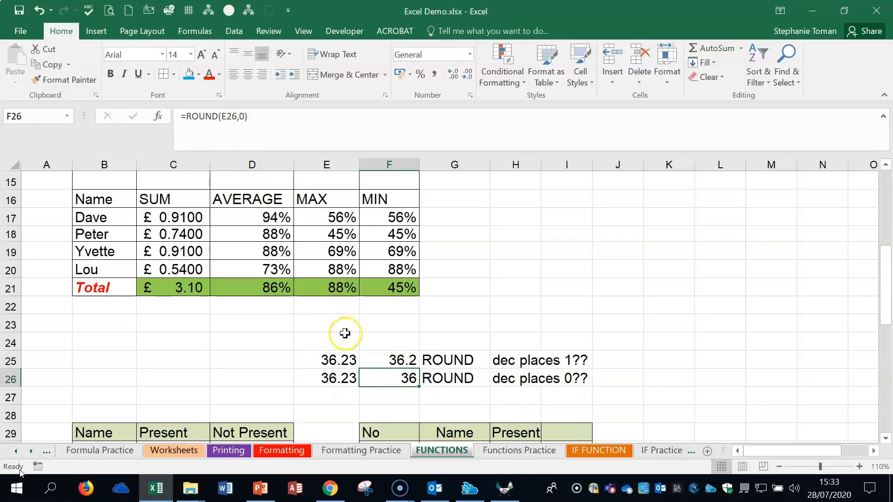
{"action": "double_click", "coordinate": [398, 378]}
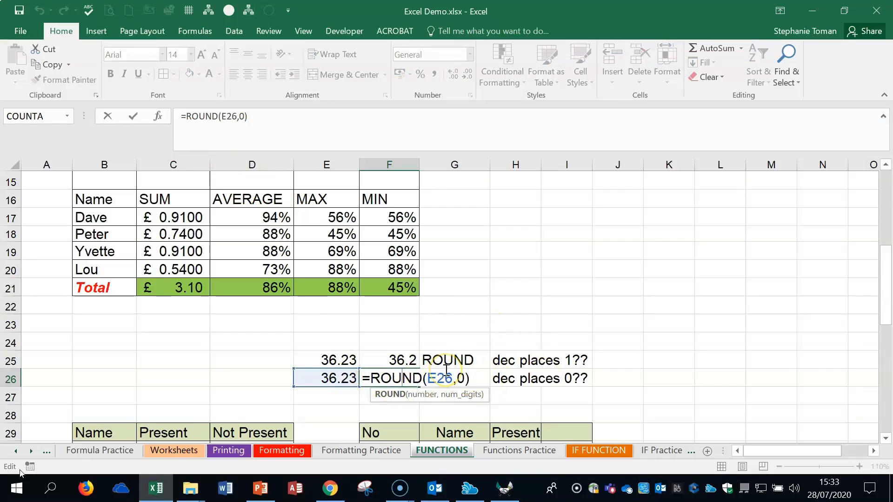
{"action": "key", "text": "ctrl+Return"}
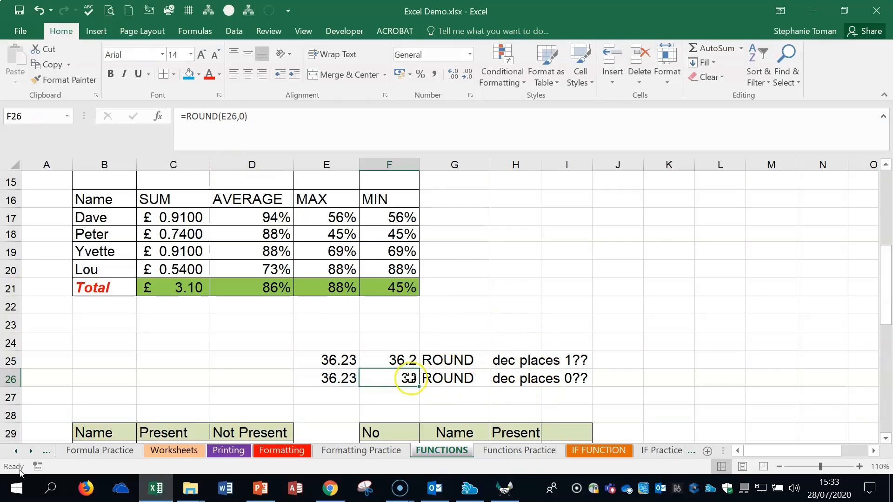
- Enter 36.9 in cell E24 above the existing ROUND examples
{"action": "left_click", "coordinate": [331, 344]}
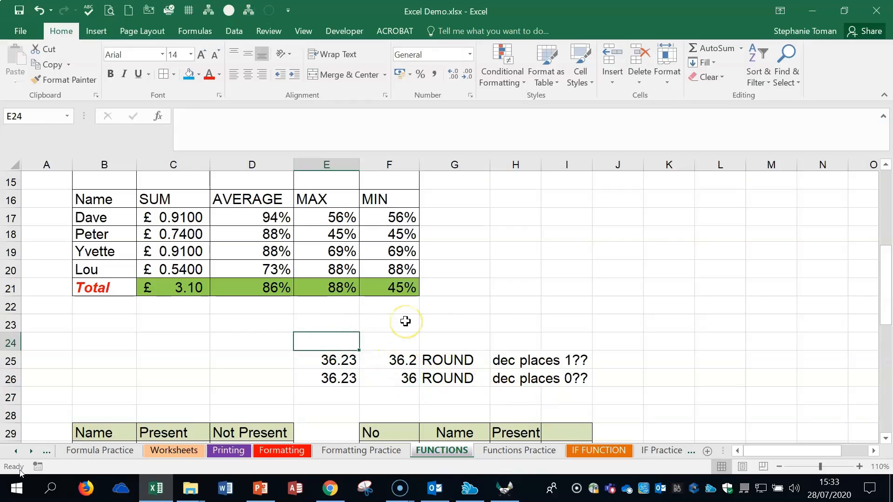
{"action": "type", "text": "36.9"}
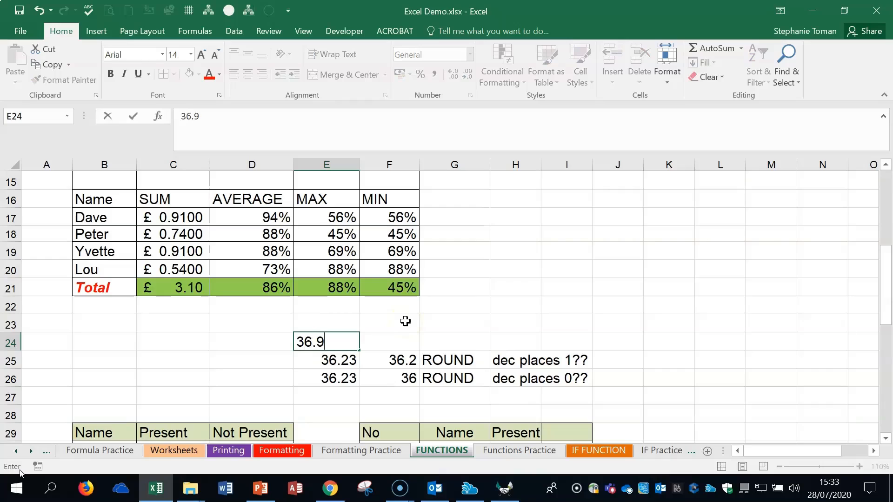
{"action": "left_click", "coordinate": [405, 344]}
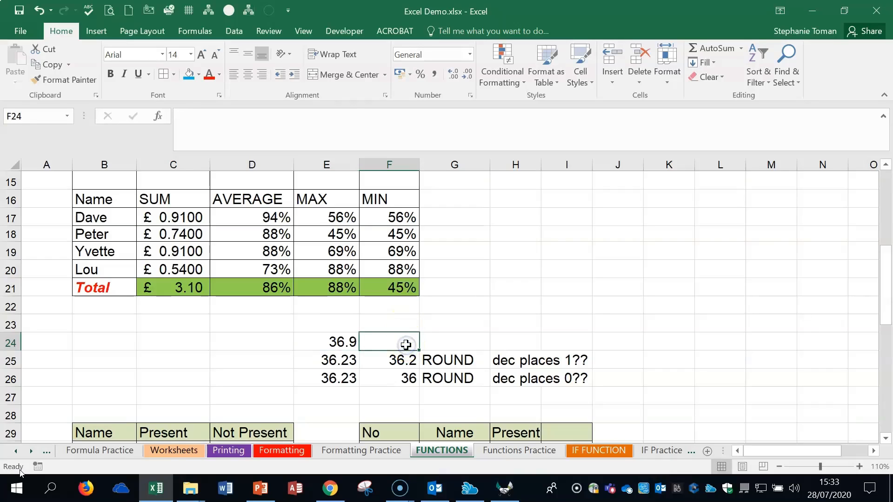
- Enter =ROUND(E24,2) in cell F24 to round the new value to two decimal places
{"action": "type", "text": "="}
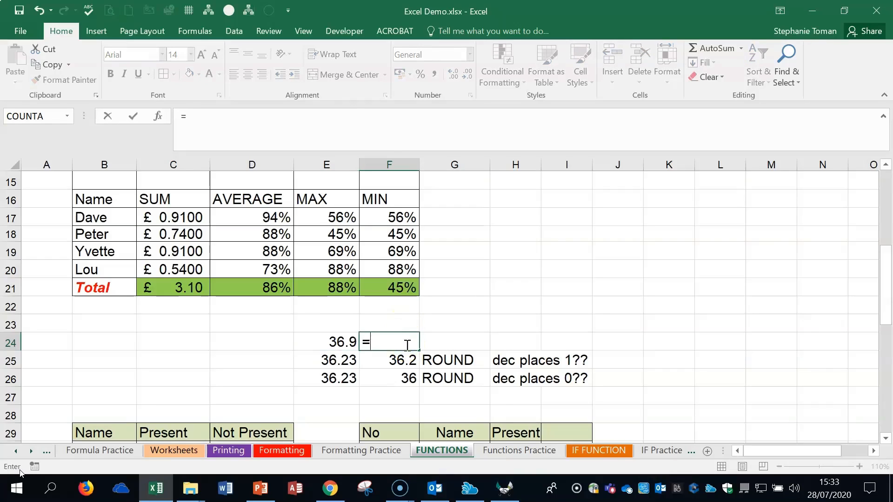
{"action": "type", "text": "round"}
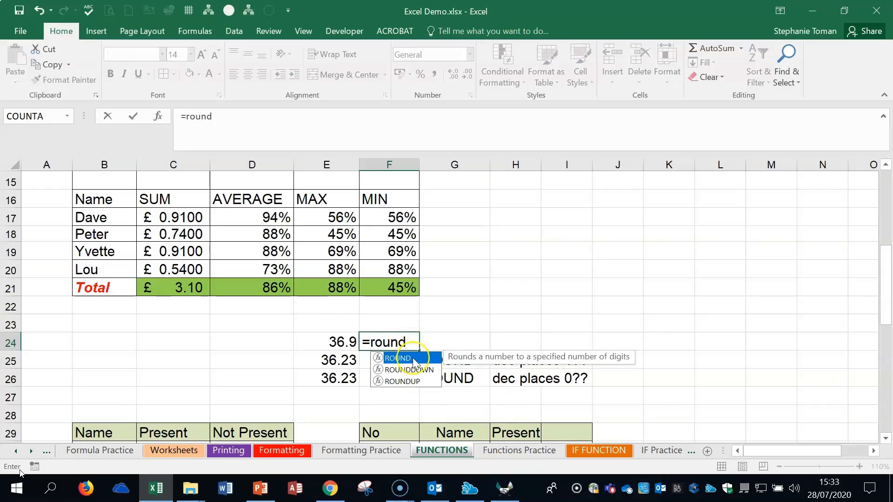
{"action": "double_click", "coordinate": [399, 358]}
{"action": "left_click", "coordinate": [330, 338]}
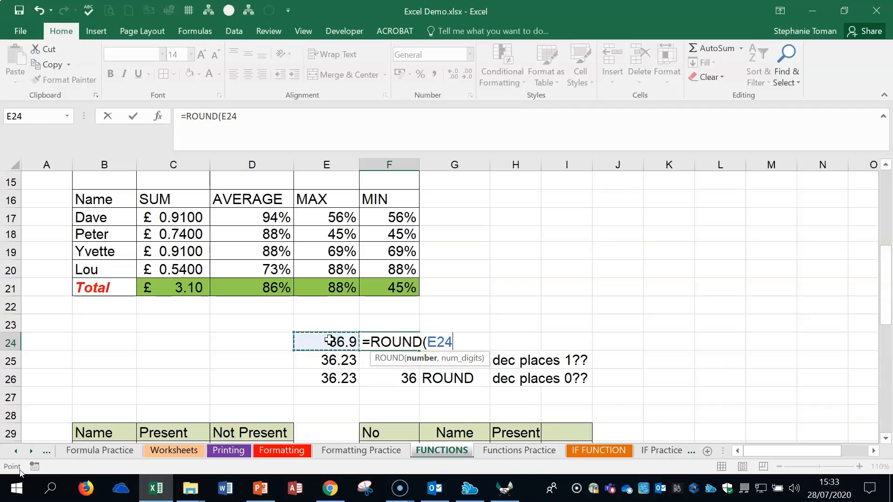
{"action": "type", "text": ",2"}
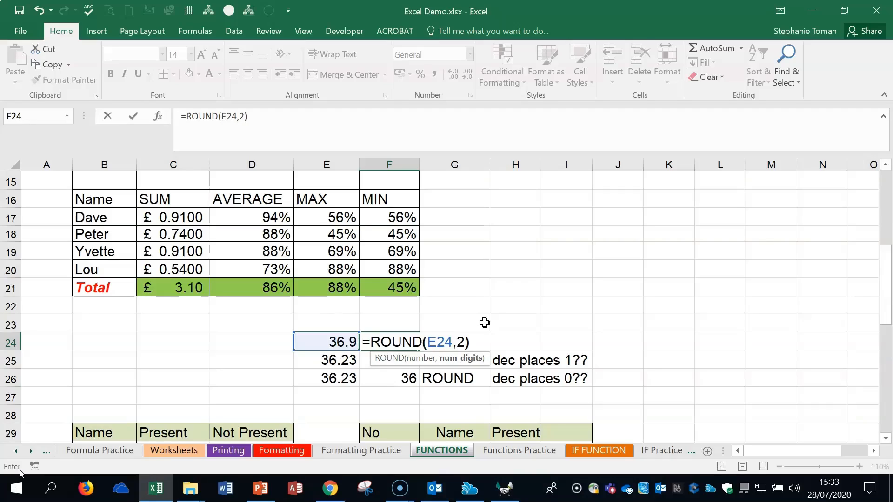
{"action": "key", "text": "Return"}
- Set the number of digits in F24's ROUND formula to 1
{"action": "left_click", "coordinate": [396, 344]}
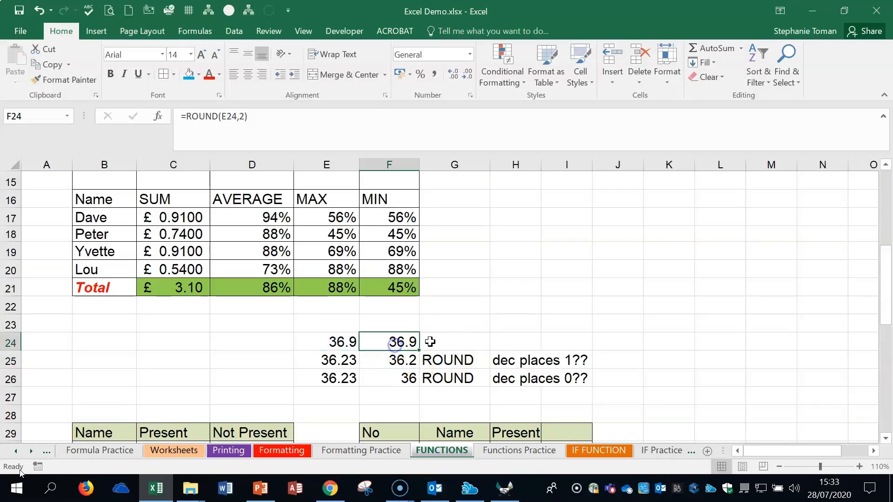
{"action": "double_click", "coordinate": [406, 342]}
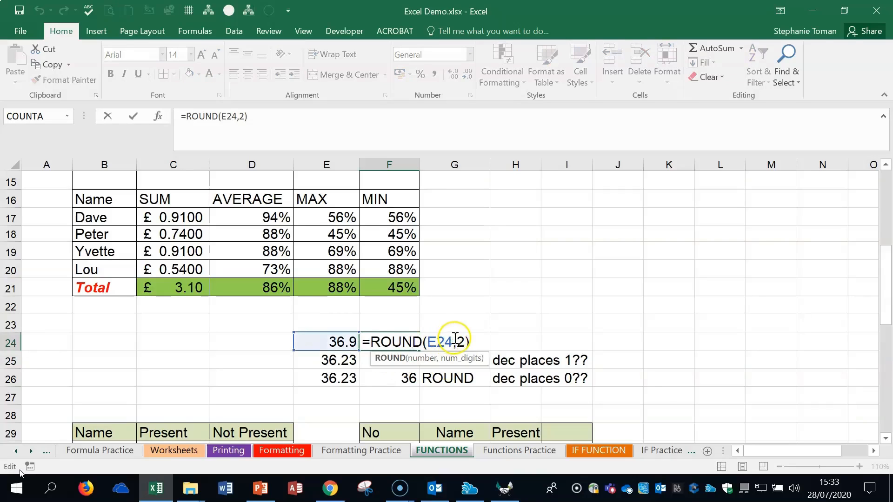
{"action": "type", "text": "1"}
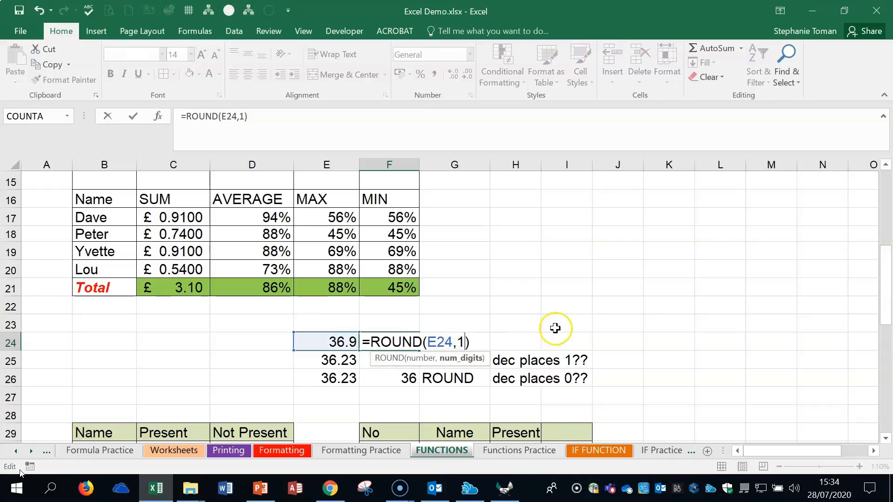
{"action": "key", "text": "Return"}
- Edit F24's ROUND formula again so it rounds to 0 decimal places
{"action": "double_click", "coordinate": [398, 342]}
{"action": "double_click", "coordinate": [461, 342]}
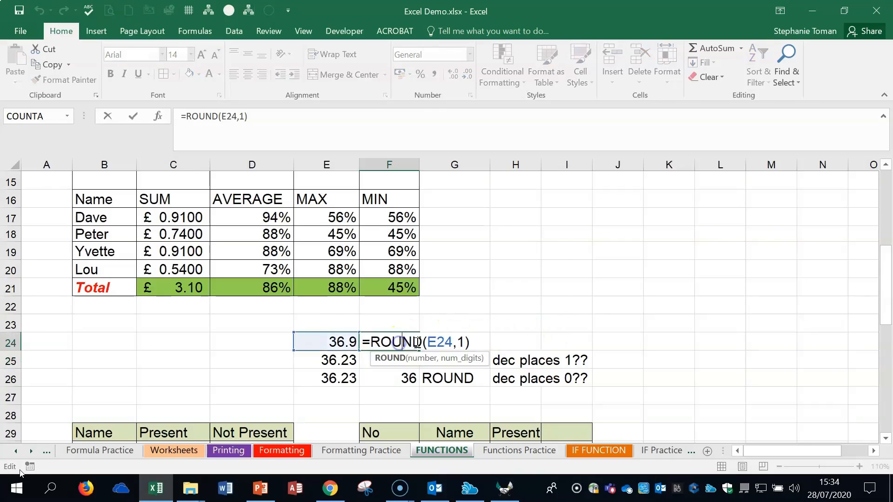
{"action": "type", "text": "0"}
{"action": "key", "text": "Return"}
- Clear F24 and rebuild its ROUND function through Function Arguments, with Number e24 and Num_digits 0
{"action": "left_click", "coordinate": [413, 343]}
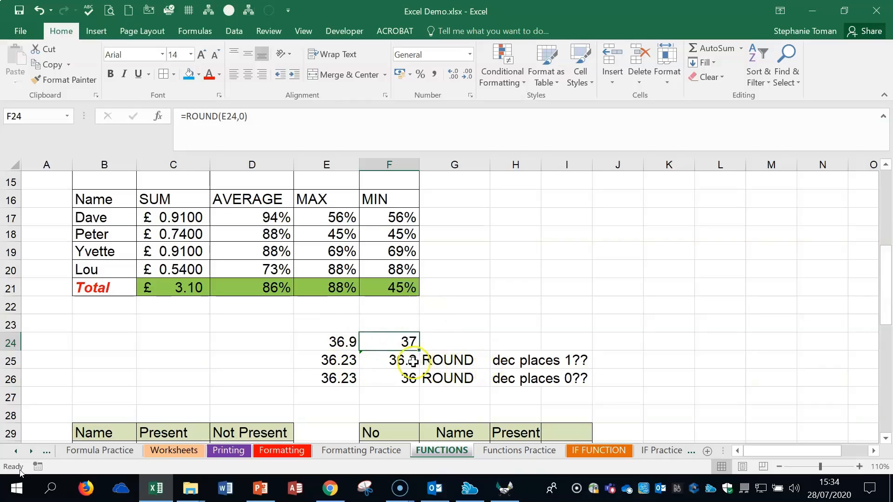
{"action": "key", "text": "Delete"}
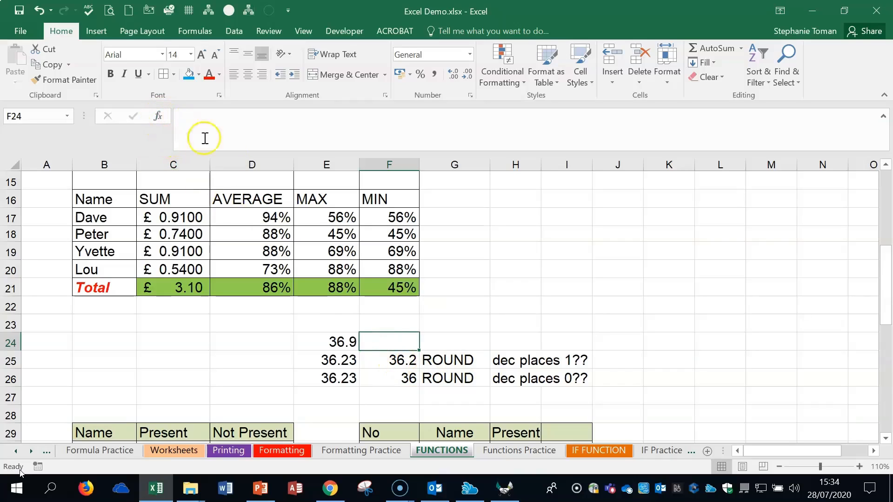
{"action": "type", "text": "="}
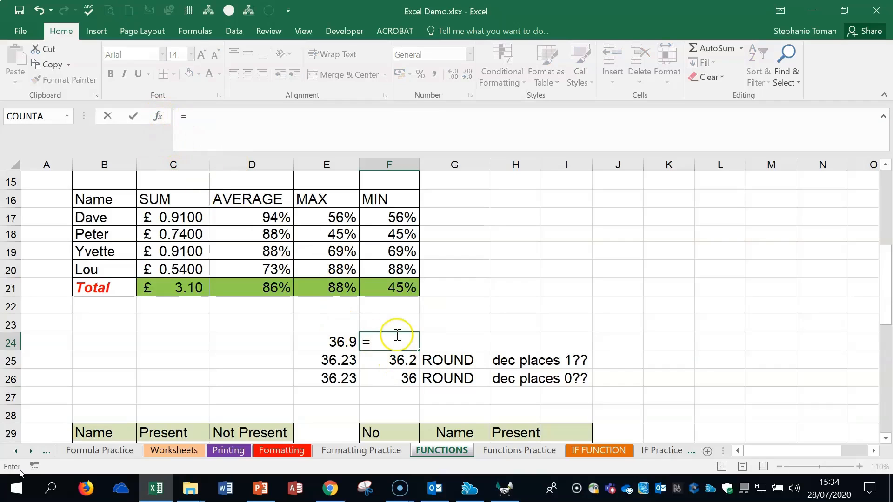
{"action": "type", "text": "ro"}
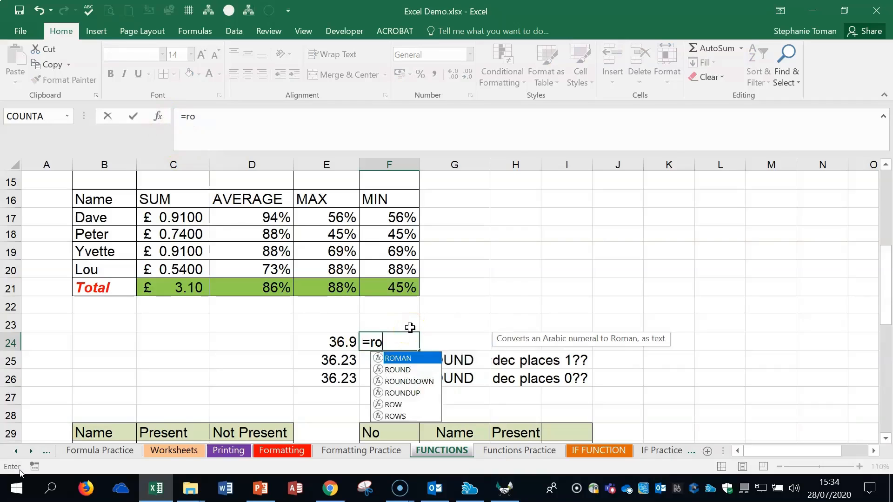
{"action": "type", "text": "und"}
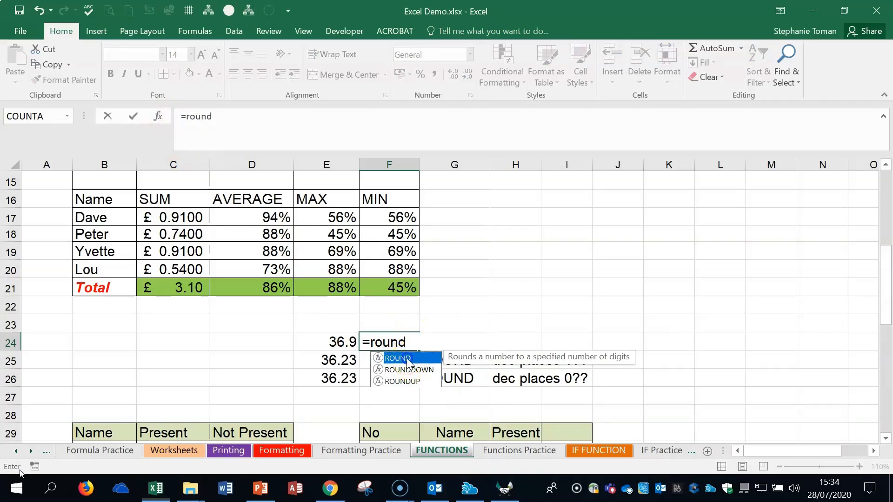
{"action": "double_click", "coordinate": [410, 359]}
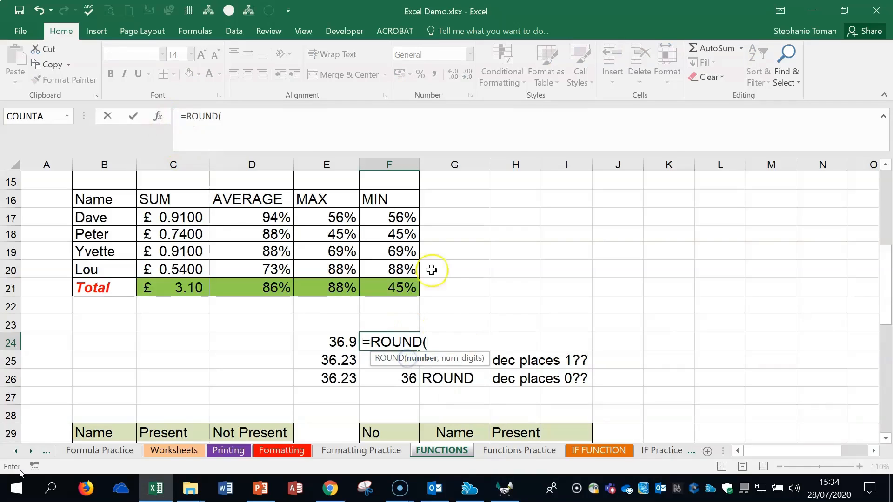
{"action": "left_click", "coordinate": [160, 117]}
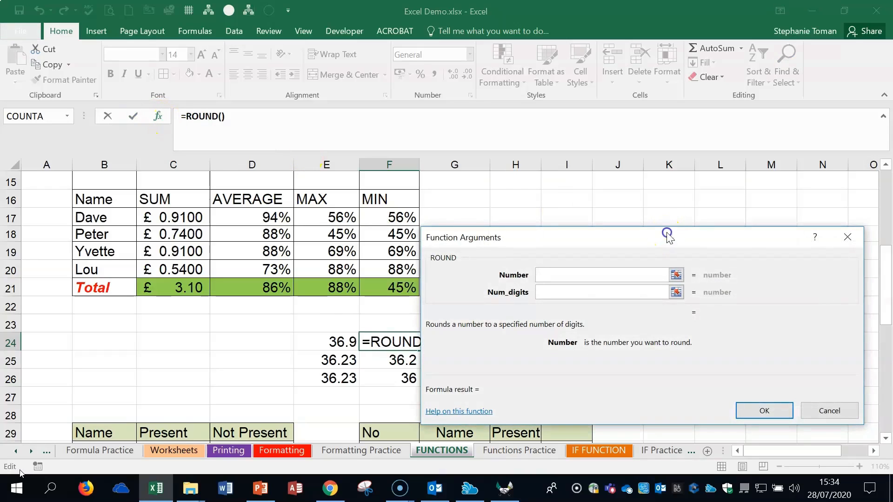
{"action": "left_click_drag", "start_coordinate": [663, 235], "coordinate": [693, 156]}
{"action": "left_click", "coordinate": [579, 200]}
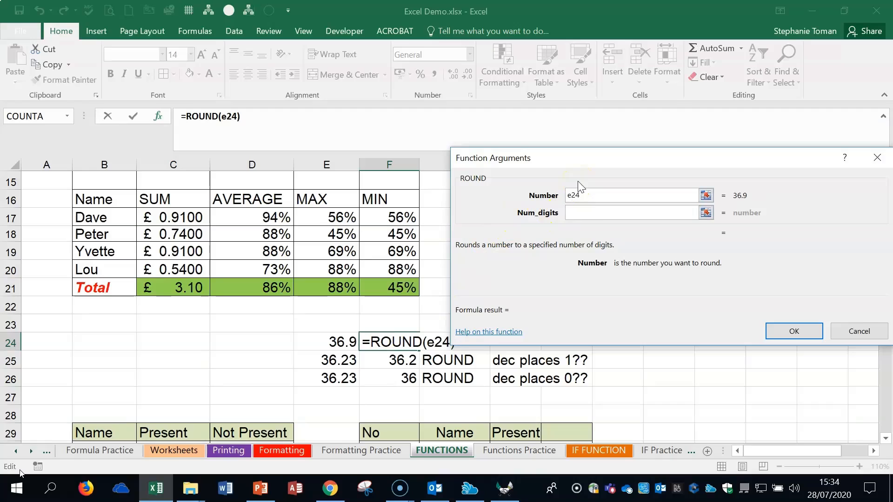
{"action": "left_click", "coordinate": [579, 217]}
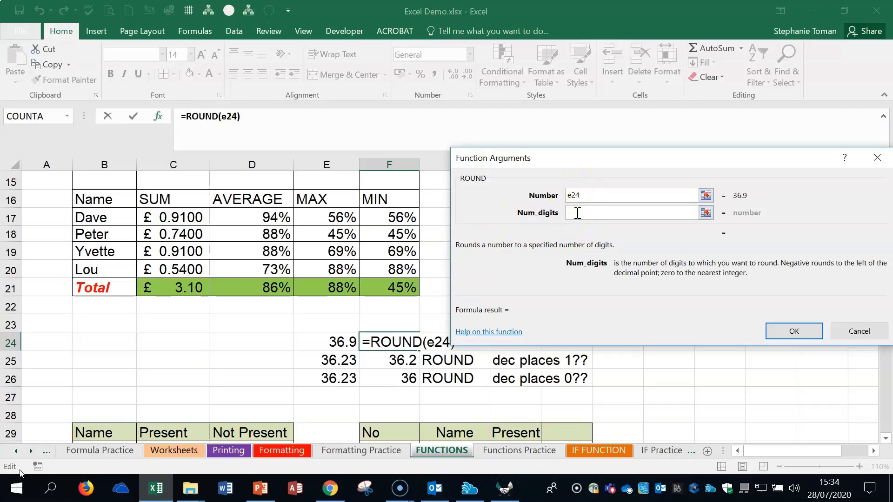
{"action": "type", "text": "0"}
- Compare the descriptions of the Number and Num_digits arguments, and confirm the ROUND function for F24
{"action": "left_click", "coordinate": [586, 194]}
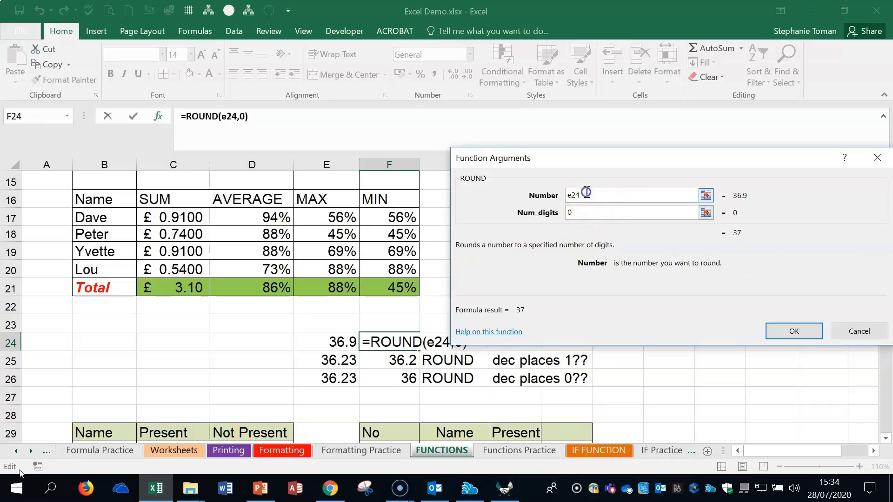
{"action": "left_click", "coordinate": [602, 213]}
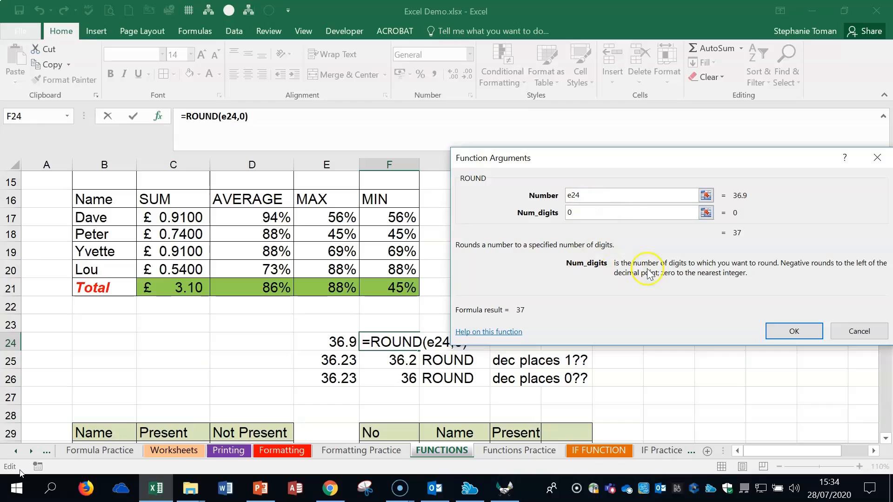
{"action": "left_click", "coordinate": [590, 194]}
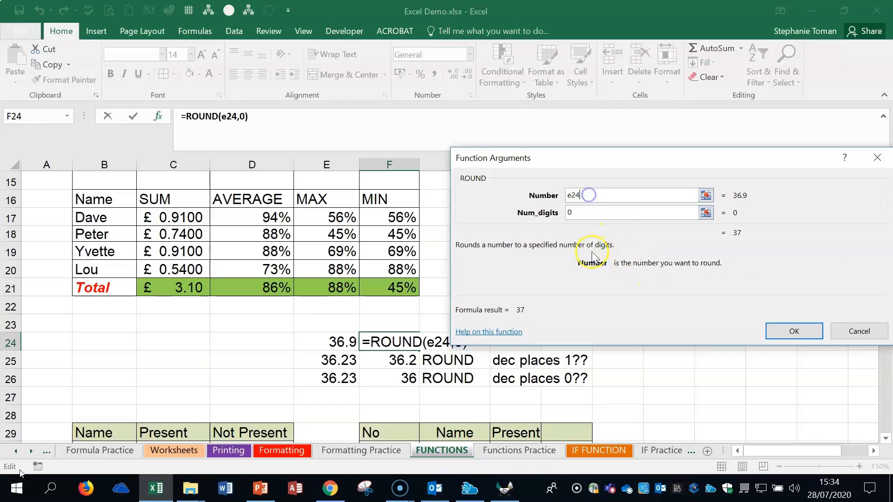
{"action": "left_click", "coordinate": [600, 215]}
{"action": "left_click", "coordinate": [595, 195]}
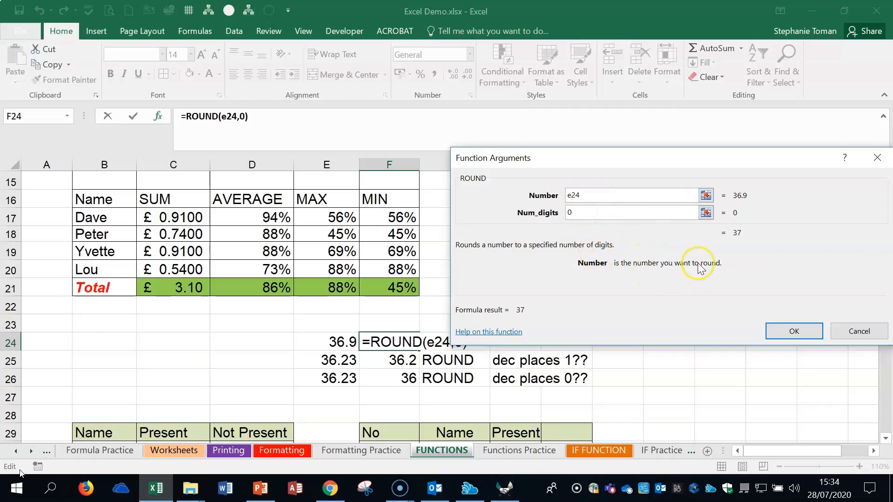
{"action": "left_click", "coordinate": [582, 213]}
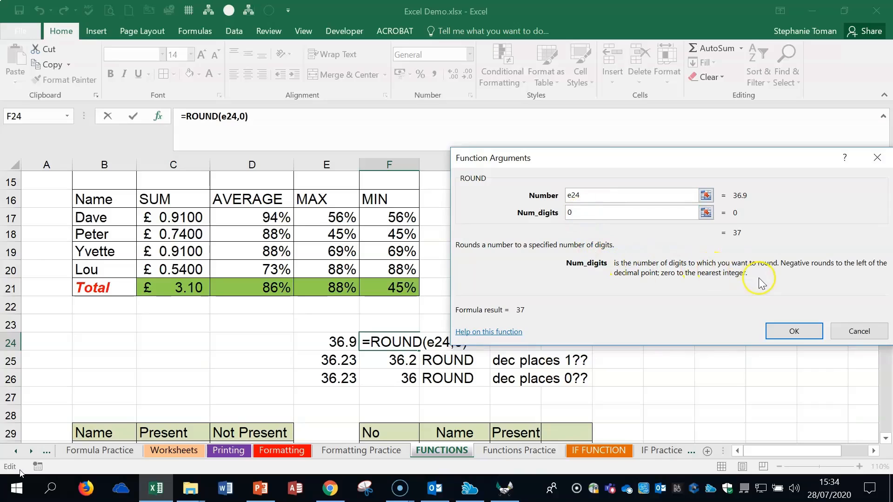
{"action": "left_click", "coordinate": [797, 330]}
{"action": "left_click", "coordinate": [687, 256]}
{"action": "left_click", "coordinate": [386, 342]}
{"action": "left_click", "coordinate": [587, 321]}
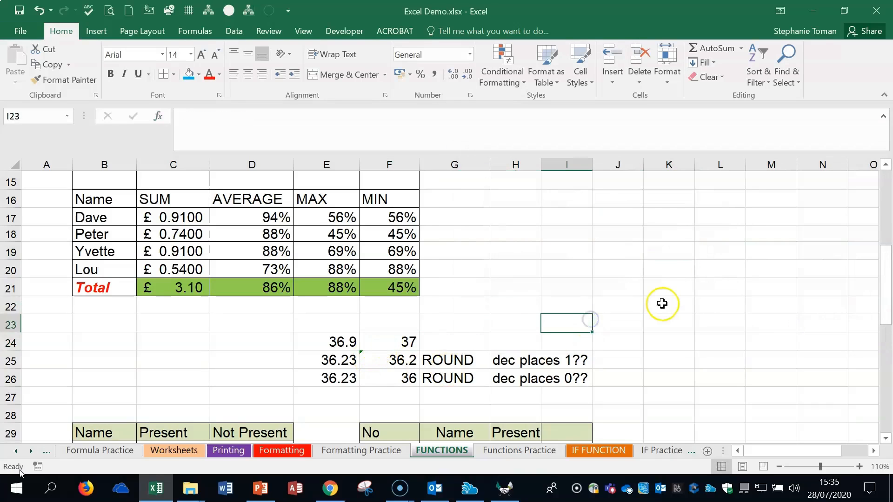
- Insert a COUNT function in C40 through Function Arguments, with Value1 set to C30:C39
{"action": "scroll", "coordinate": [662, 302], "scroll_direction": "down", "scroll_amount": 2}
{"action": "scroll", "coordinate": [703, 310], "scroll_direction": "down", "scroll_amount": 2}
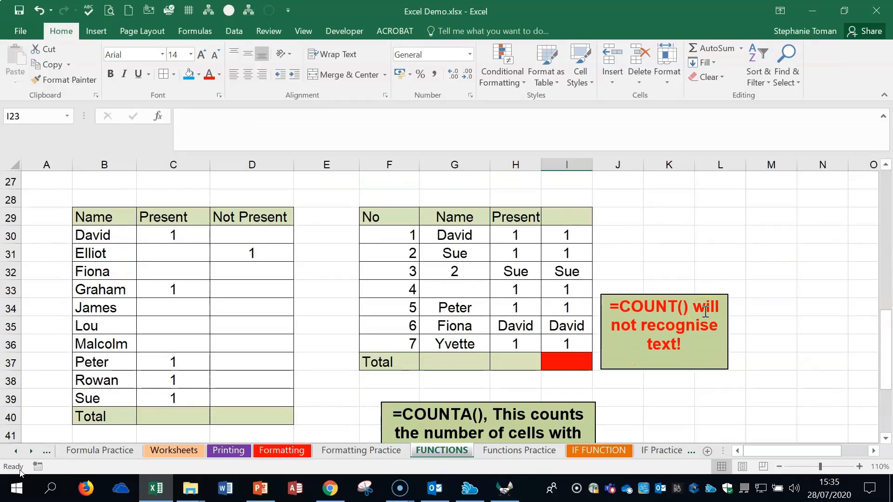
{"action": "scroll", "coordinate": [727, 353], "scroll_direction": "down", "scroll_amount": 1}
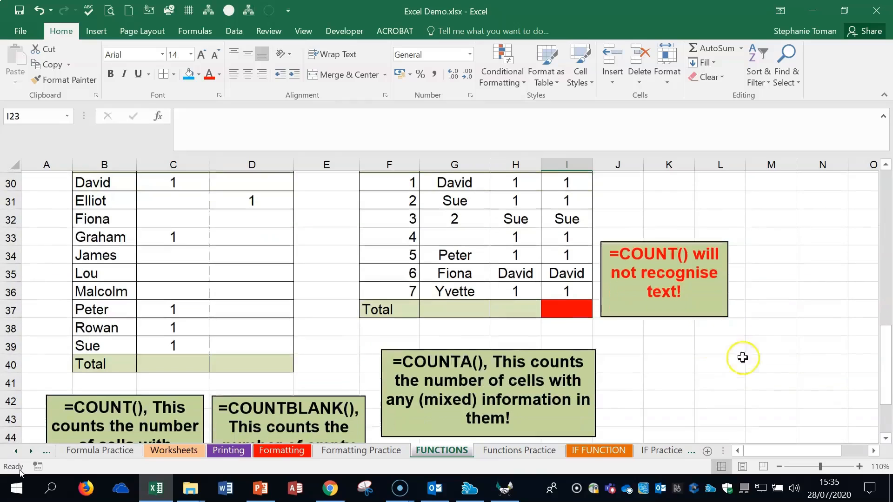
{"action": "left_click", "coordinate": [183, 360]}
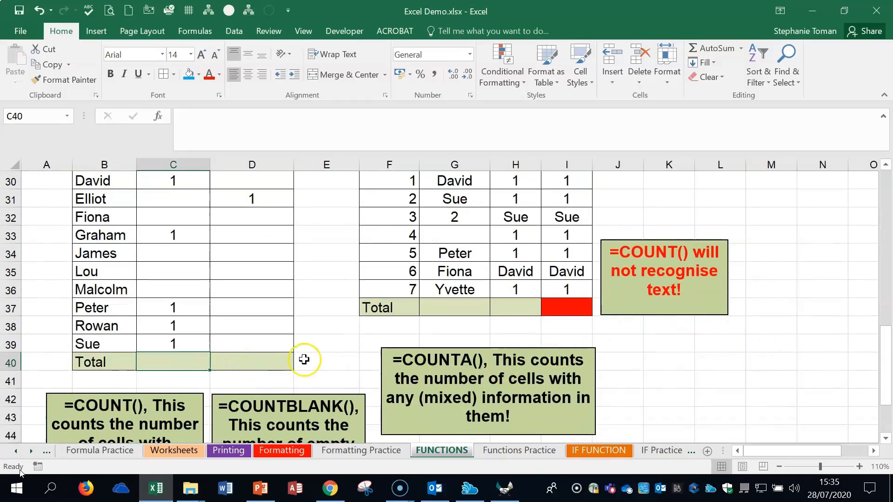
{"action": "scroll", "coordinate": [303, 360], "scroll_direction": "down", "scroll_amount": 1}
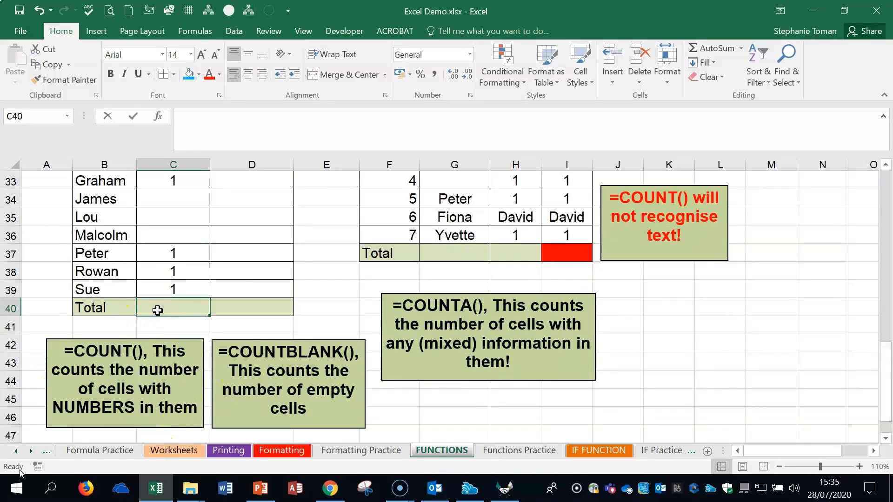
{"action": "type", "text": "=count"}
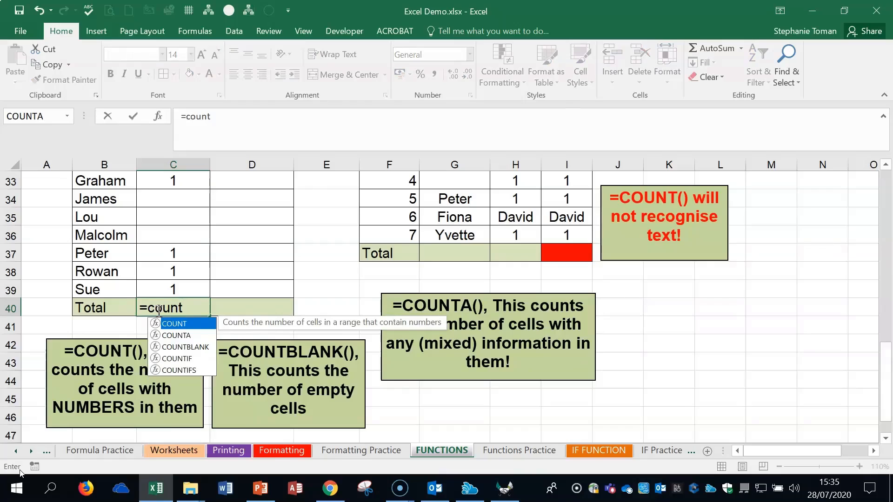
{"action": "double_click", "coordinate": [178, 324]}
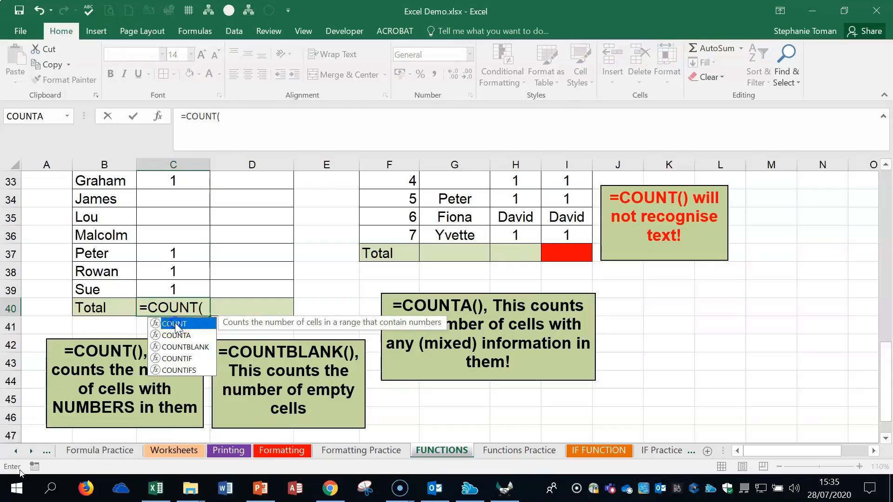
{"action": "left_click", "coordinate": [158, 116]}
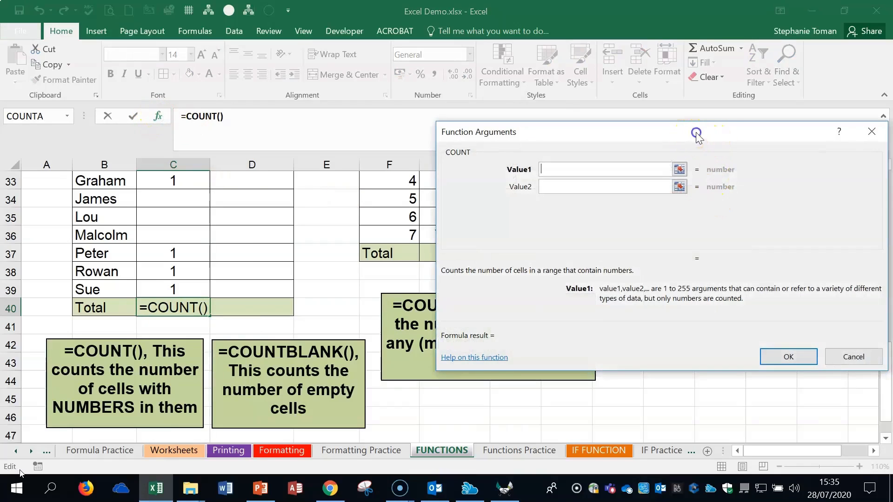
{"action": "left_click_drag", "start_coordinate": [692, 133], "coordinate": [657, 219]}
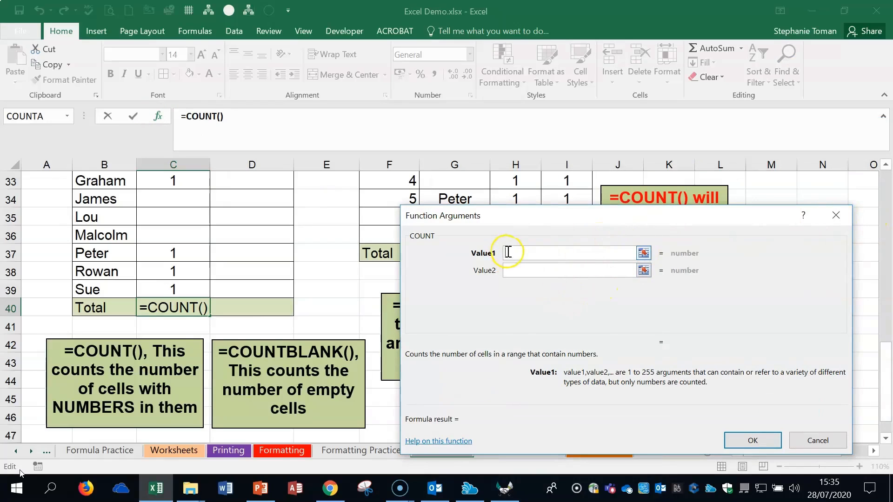
{"action": "scroll", "coordinate": [180, 283], "scroll_direction": "up", "scroll_amount": 2}
{"action": "left_click", "coordinate": [187, 234]}
{"action": "left_click_drag", "start_coordinate": [188, 234], "coordinate": [173, 393]}
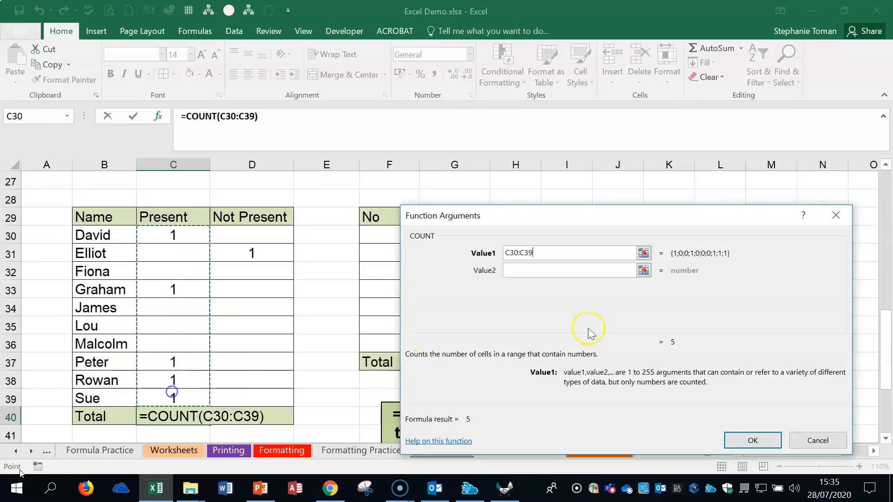
{"action": "left_click", "coordinate": [749, 439]}
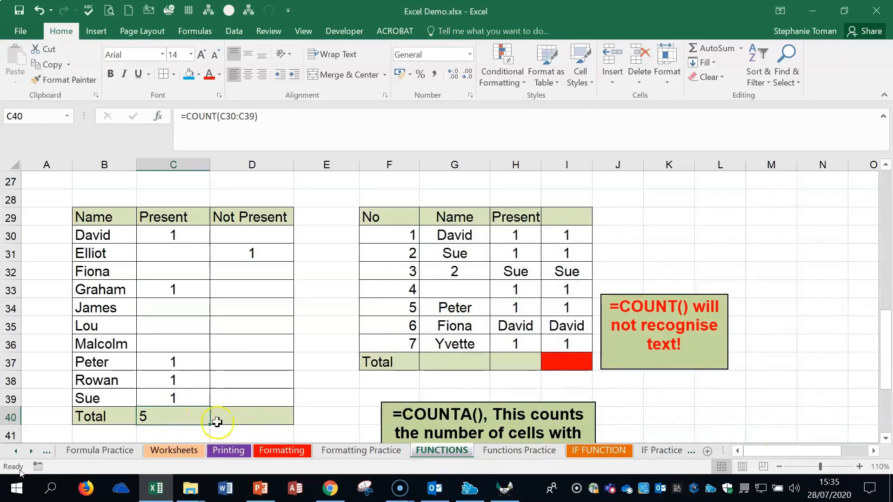
- Enter the formula =COUNT(D30:D39) in D40 to total the Not Present column
{"action": "left_click", "coordinate": [235, 414]}
{"action": "type", "text": "=cp"}
{"action": "key", "text": "BackSpace"}
{"action": "type", "text": "ou"}
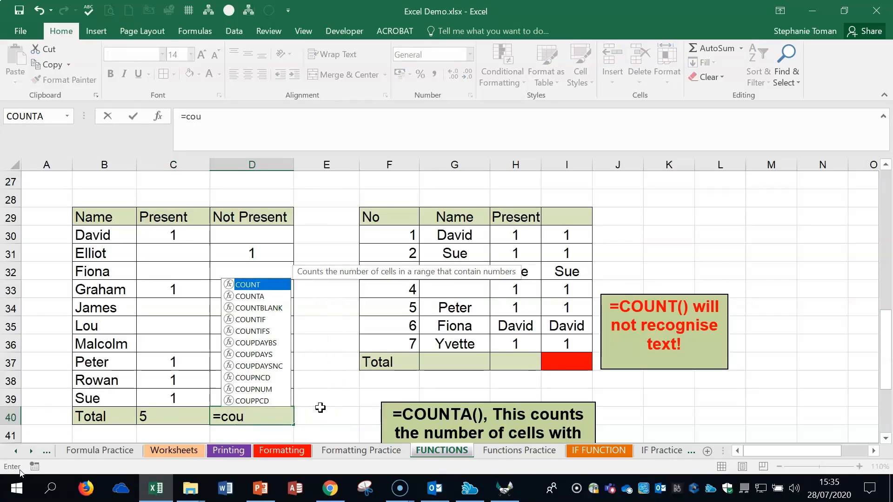
{"action": "double_click", "coordinate": [247, 284]}
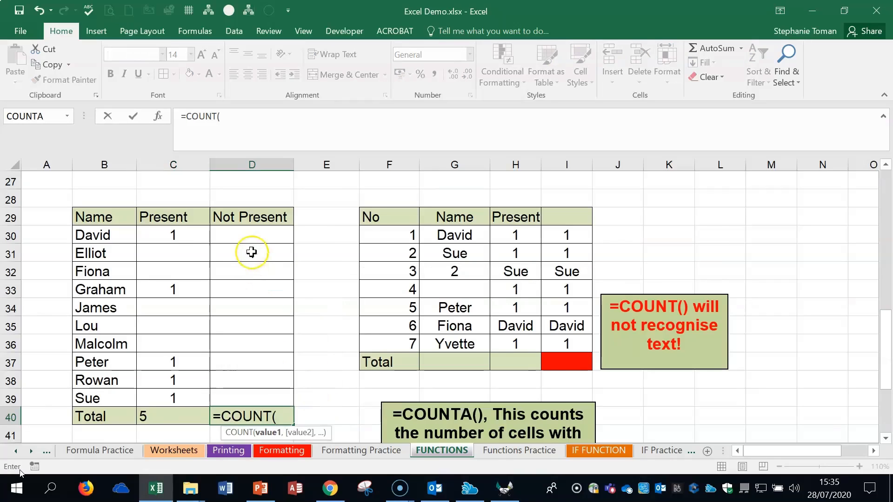
{"action": "left_click_drag", "start_coordinate": [255, 233], "coordinate": [245, 398]}
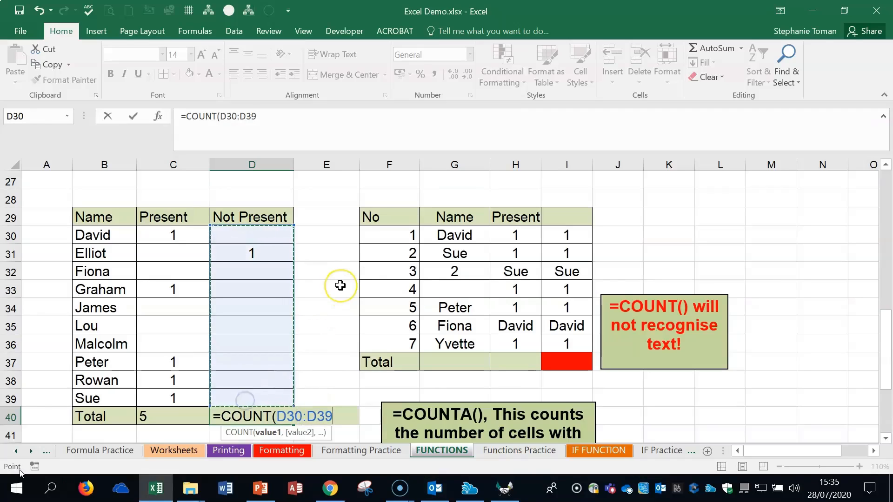
{"action": "type", "text": ")"}
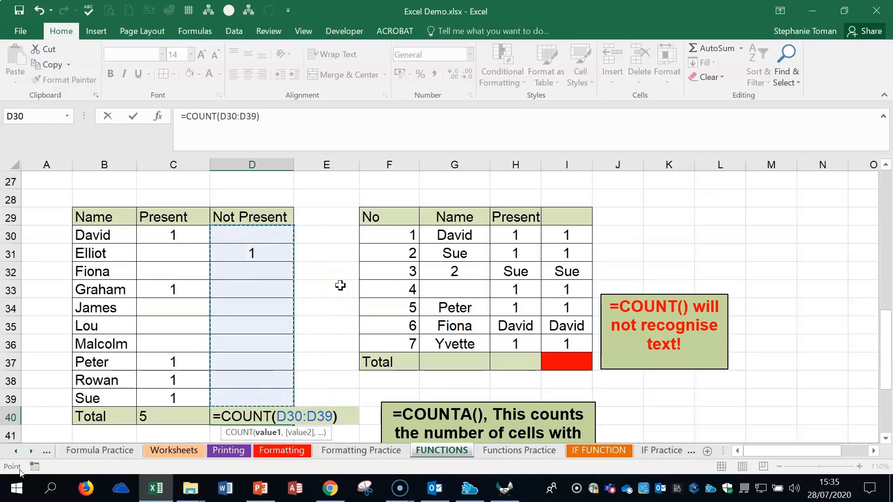
{"action": "key", "text": "Return"}
{"action": "left_click", "coordinate": [254, 420]}
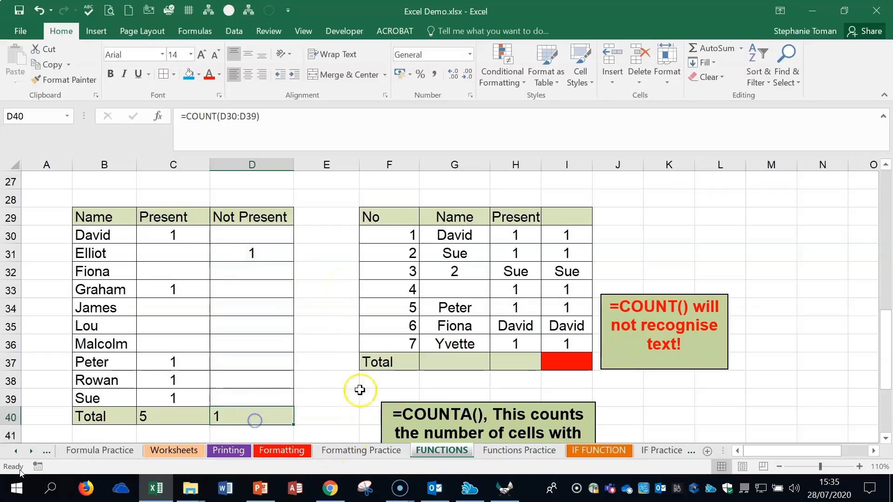
- Test the COUNT totals by entering 1 in D33, D36, D38 and C34
{"action": "left_click", "coordinate": [248, 293]}
{"action": "type", "text": "1"}
{"action": "left_click", "coordinate": [244, 343]}
{"action": "type", "text": "1"}
{"action": "left_click", "coordinate": [257, 376]}
{"action": "type", "text": "1"}
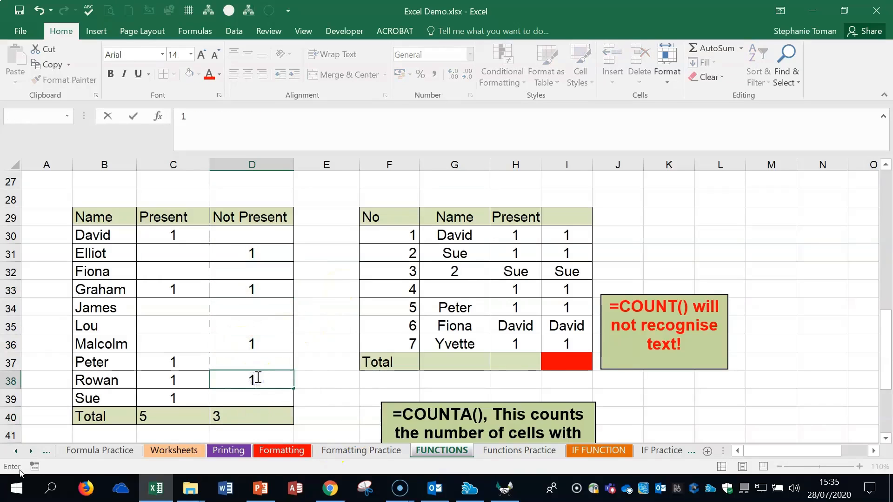
{"action": "left_click", "coordinate": [257, 400]}
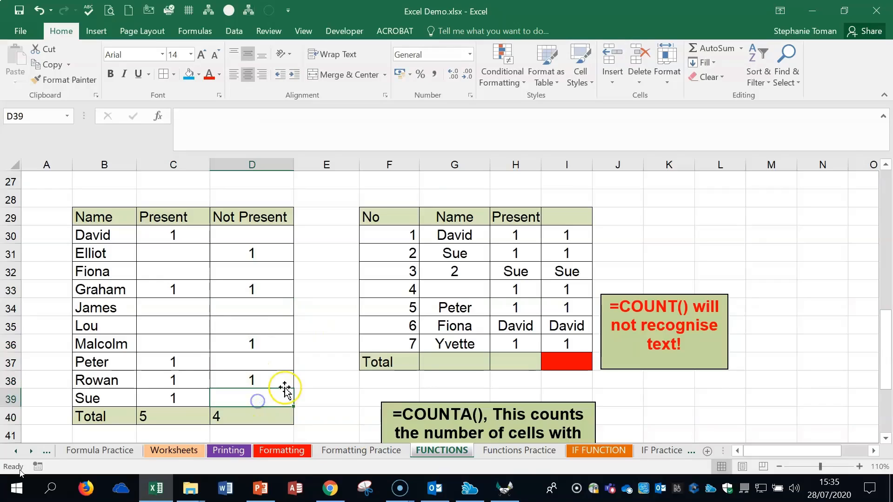
{"action": "left_click", "coordinate": [176, 308]}
{"action": "type", "text": "1"}
{"action": "left_click", "coordinate": [194, 340]}
- Test COUNT with text by entering each row's first name in C35 and D37
{"action": "left_click", "coordinate": [151, 326]}
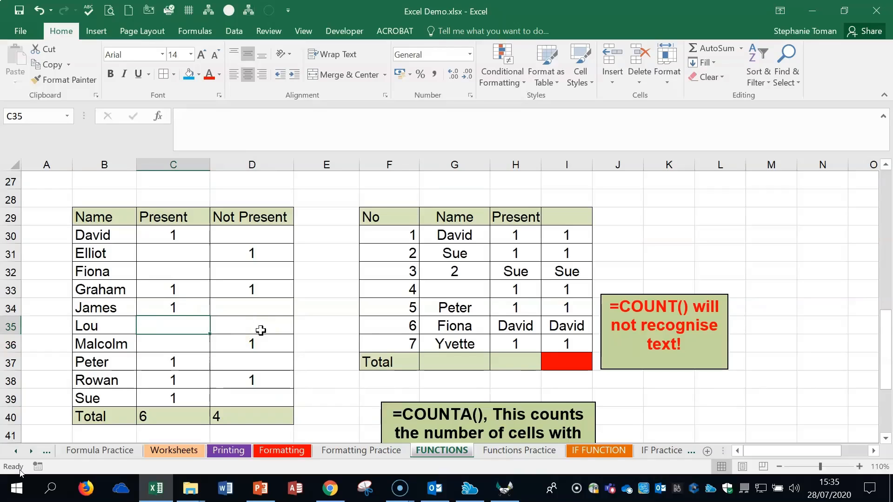
{"action": "type", "text": "Lou"}
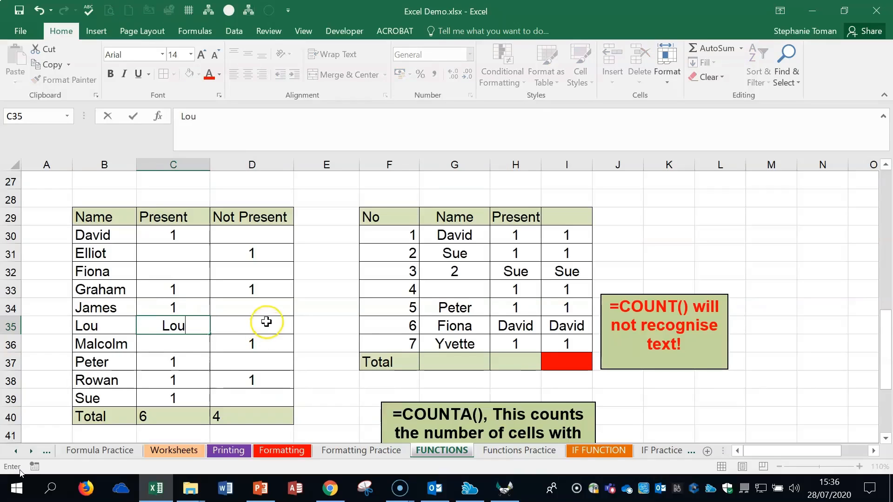
{"action": "left_click", "coordinate": [264, 323]}
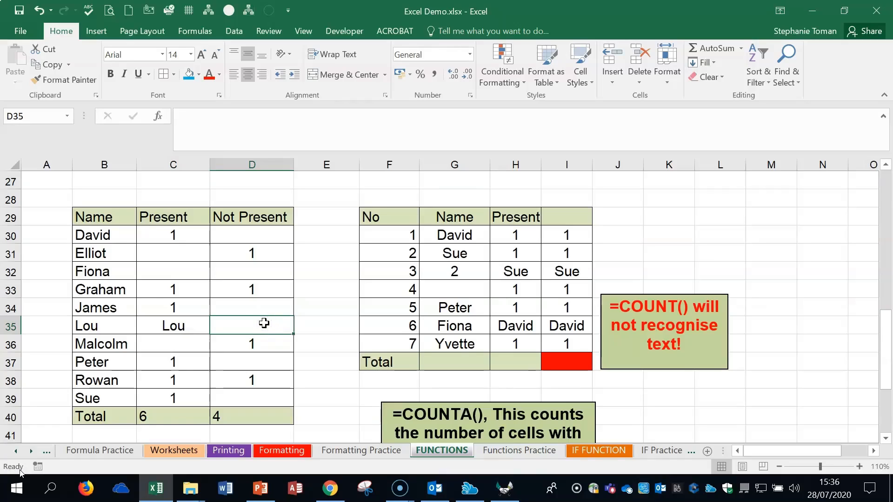
{"action": "left_click", "coordinate": [253, 361]}
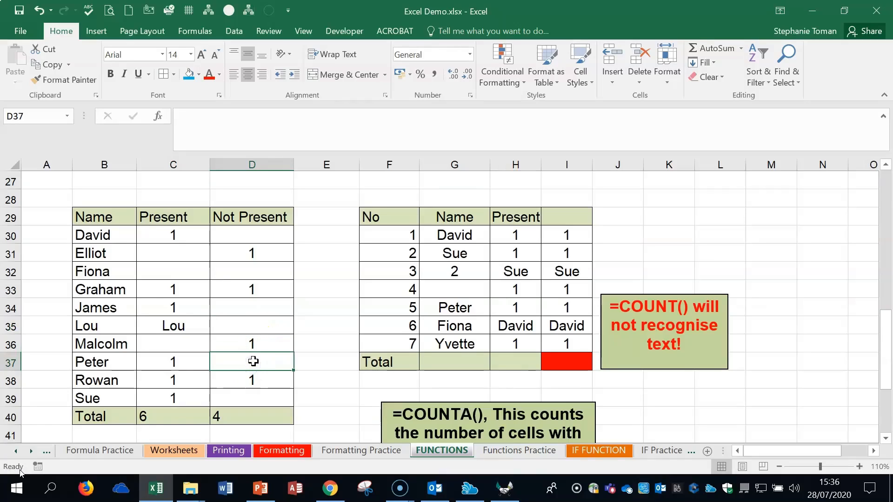
{"action": "type", "text": "Peter"}
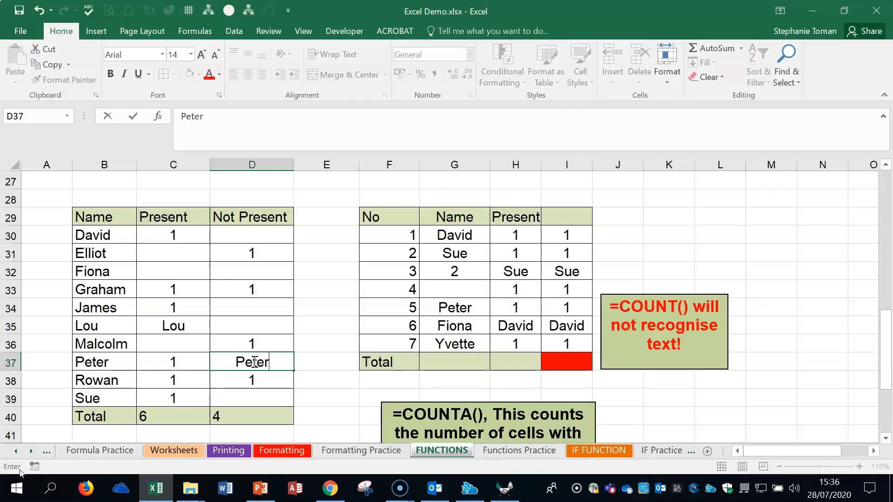
{"action": "left_click", "coordinate": [458, 241]}
- In the second table's Name column, enter 3 in G33 and clear G35
{"action": "left_click", "coordinate": [455, 253]}
{"action": "left_click", "coordinate": [459, 272]}
{"action": "left_click", "coordinate": [460, 289]}
{"action": "type", "text": "3"}
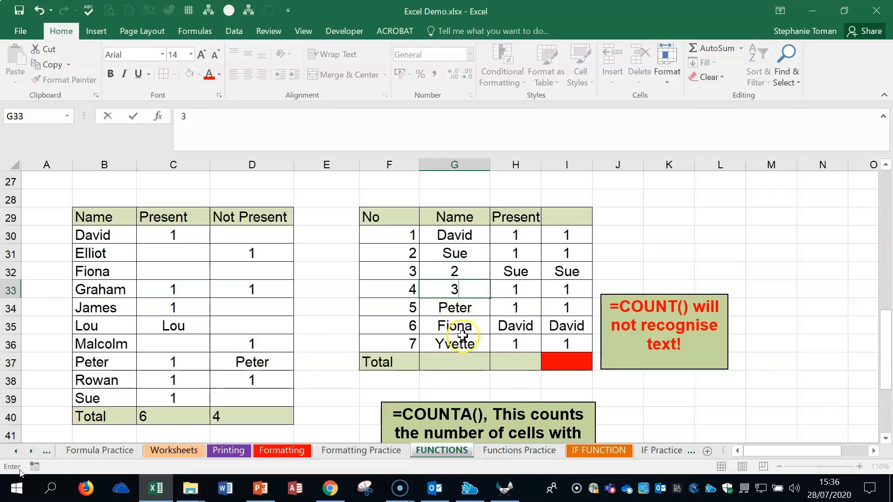
{"action": "left_click", "coordinate": [460, 326]}
{"action": "key", "text": "Delete"}
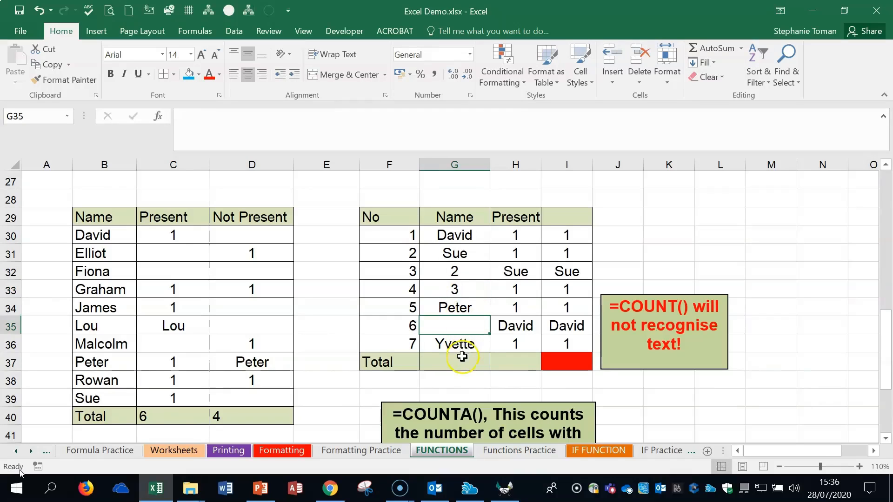
- Enter the formula =COUNTA(G30:G36) in G37 to total the Name column, and reselect that cell
{"action": "left_click", "coordinate": [461, 361]}
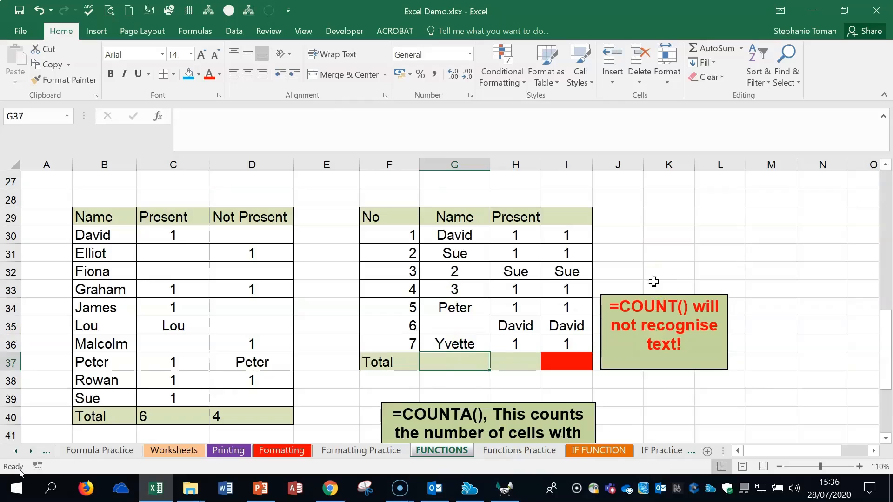
{"action": "type", "text": "=count"}
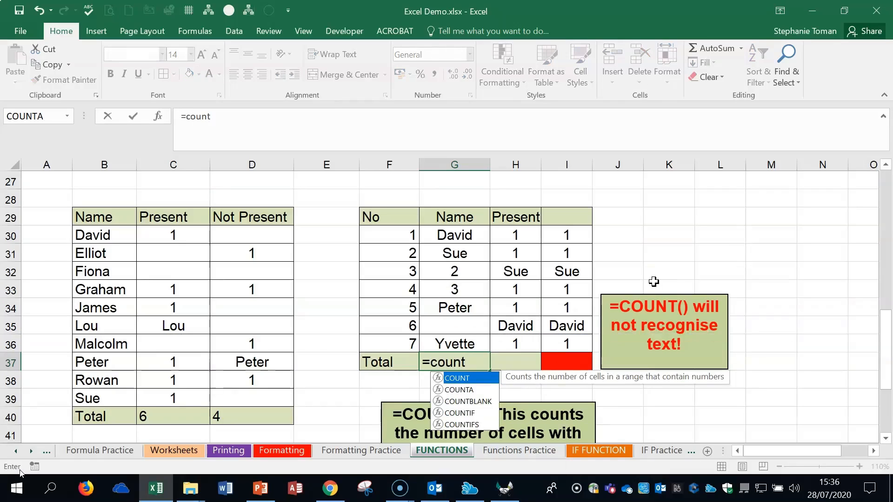
{"action": "double_click", "coordinate": [467, 390]}
{"action": "left_click_drag", "start_coordinate": [460, 233], "coordinate": [465, 341]}
{"action": "type", "text": ")"}
{"action": "key", "text": "Return"}
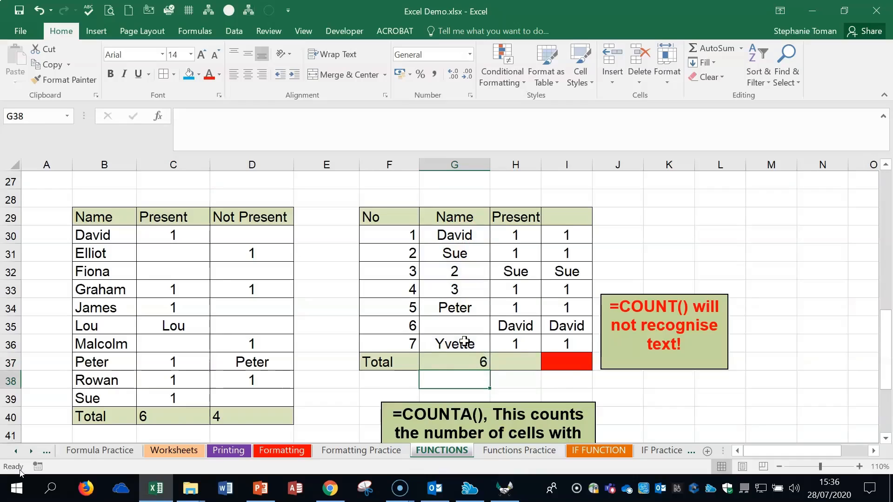
{"action": "left_click", "coordinate": [463, 363]}
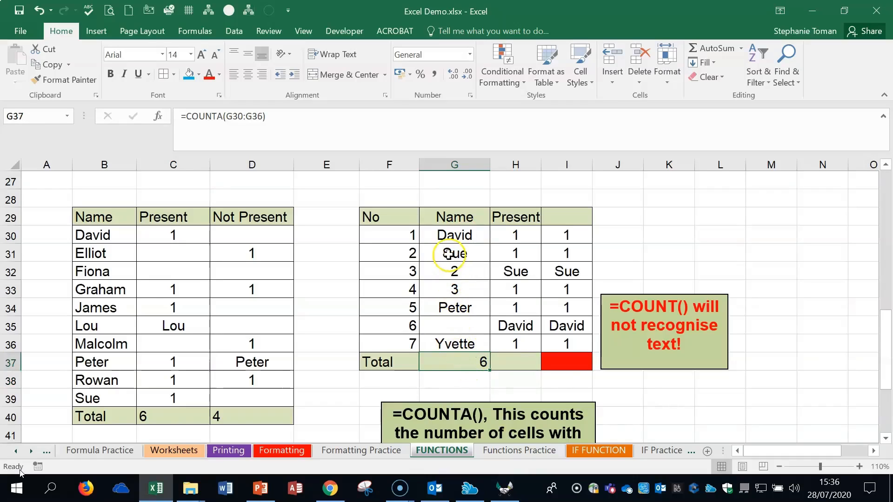
- Test the COUNTA total by clearing G31 and G33 in the Name column
{"action": "left_click", "coordinate": [447, 253]}
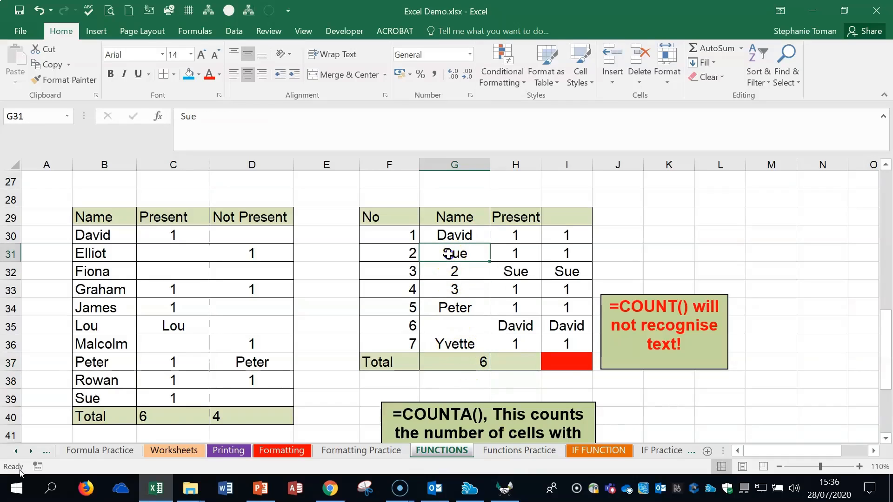
{"action": "left_click", "coordinate": [465, 287]}
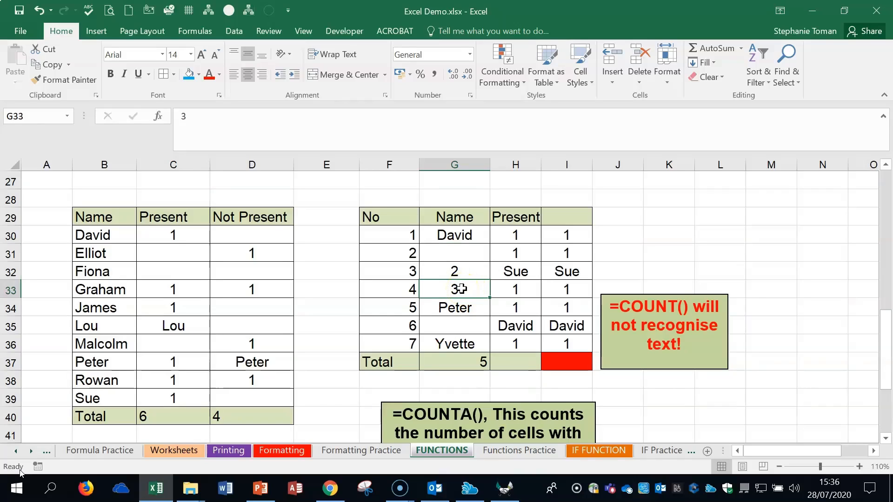
{"action": "left_click", "coordinate": [458, 325]}
{"action": "left_click", "coordinate": [461, 344]}
- Compare the number, text and blank entries in both tables with the COUNT, COUNTBLANK and COUNTA notes
{"action": "left_click", "coordinate": [526, 364]}
{"action": "left_click", "coordinate": [521, 254]}
{"action": "left_click", "coordinate": [518, 272]}
{"action": "scroll", "coordinate": [767, 409], "scroll_direction": "down", "scroll_amount": 2}
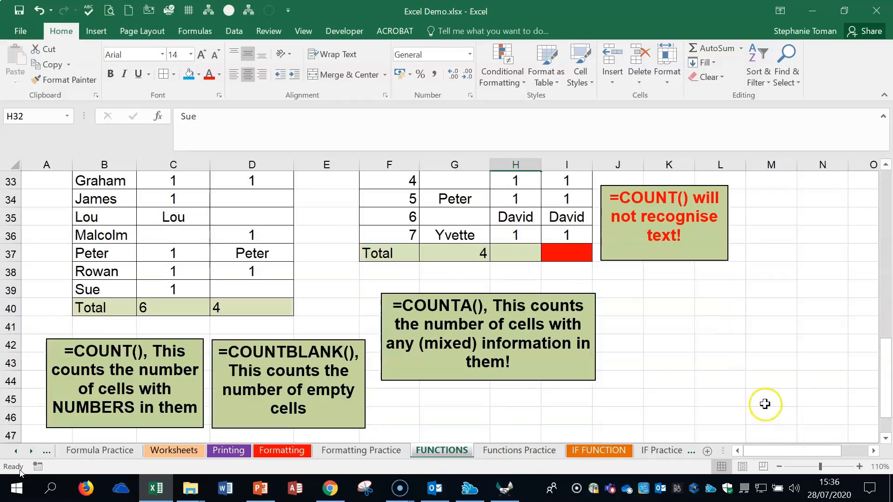
{"action": "left_click", "coordinate": [684, 364]}
{"action": "scroll", "coordinate": [685, 367], "scroll_direction": "up", "scroll_amount": 1}
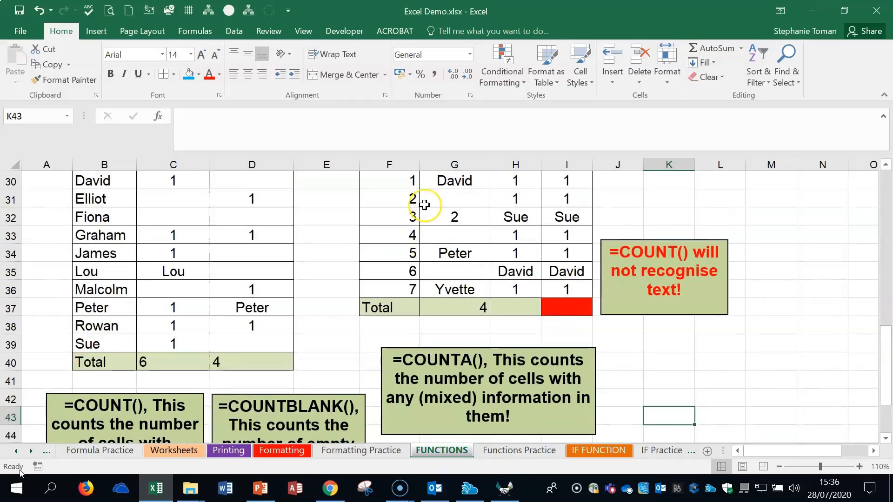
{"action": "scroll", "coordinate": [424, 204], "scroll_direction": "up", "scroll_amount": 1}
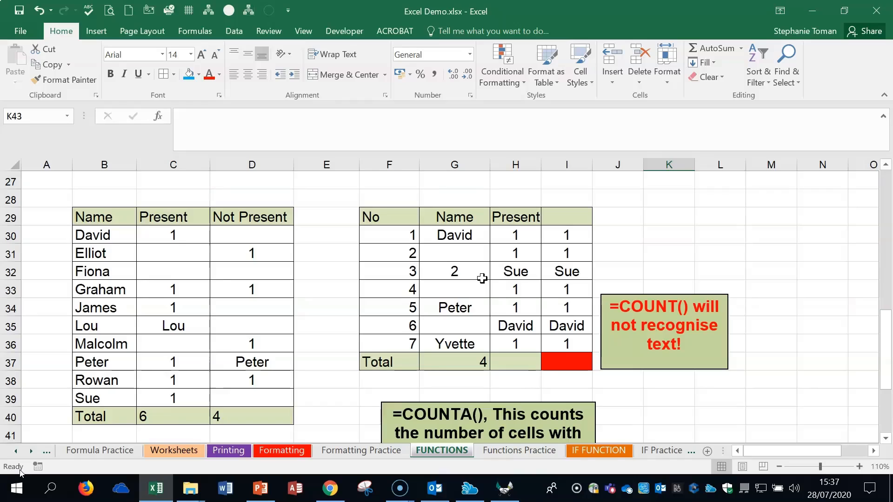
{"action": "left_click", "coordinate": [167, 362]}
{"action": "scroll", "coordinate": [186, 354], "scroll_direction": "down", "scroll_amount": 2}
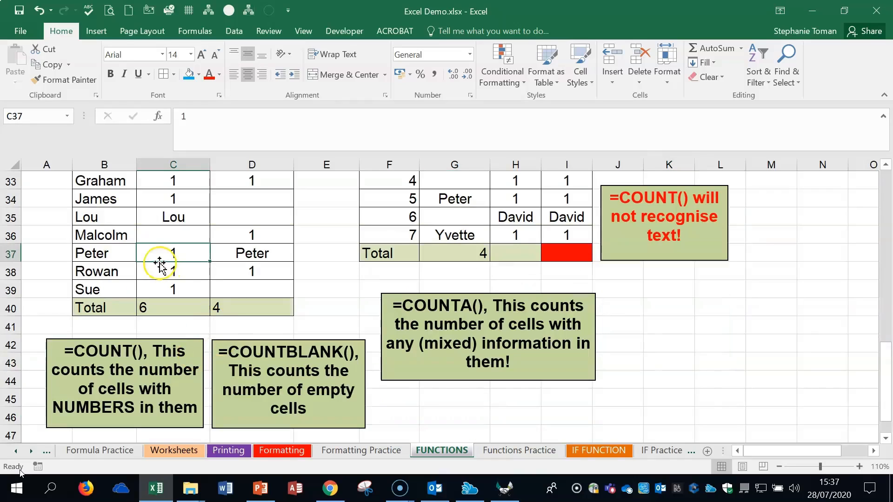
{"action": "left_click", "coordinate": [171, 232]}
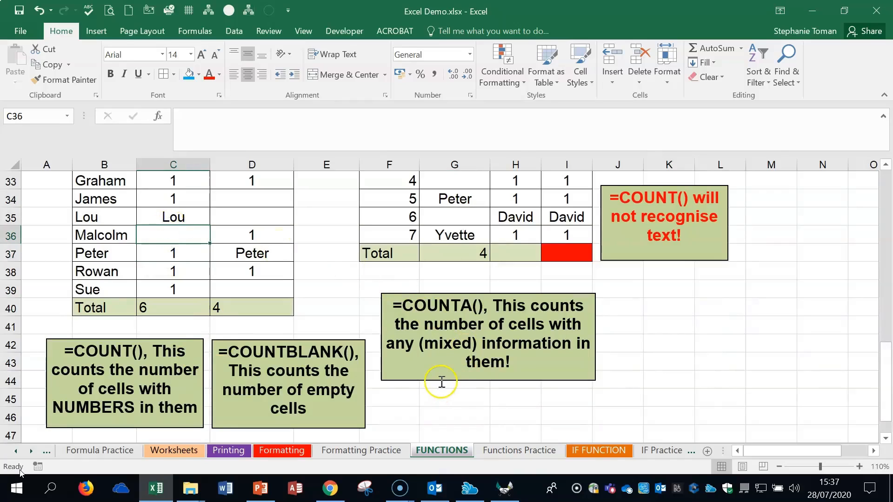
- Enter the formula =COUNTBLANK(D30:D40) in D40 to total the Not Present column
{"action": "left_click", "coordinate": [288, 311]}
{"action": "type", "text": "="}
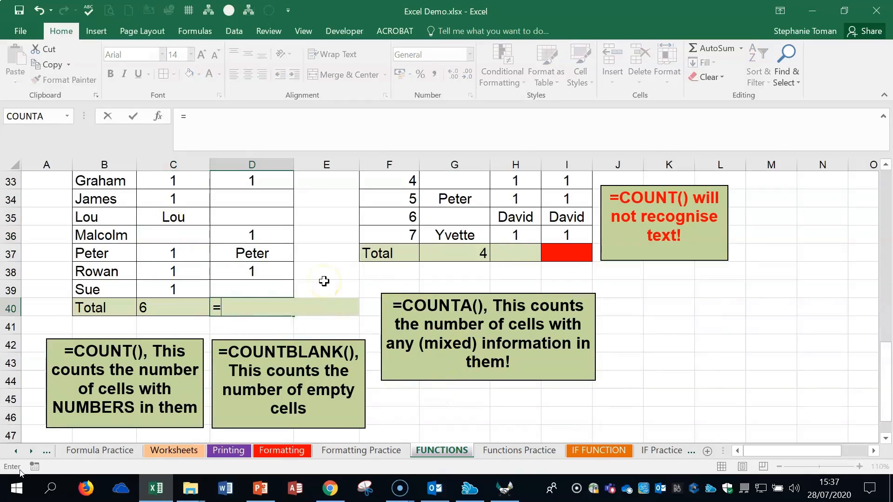
{"action": "type", "text": "coun"}
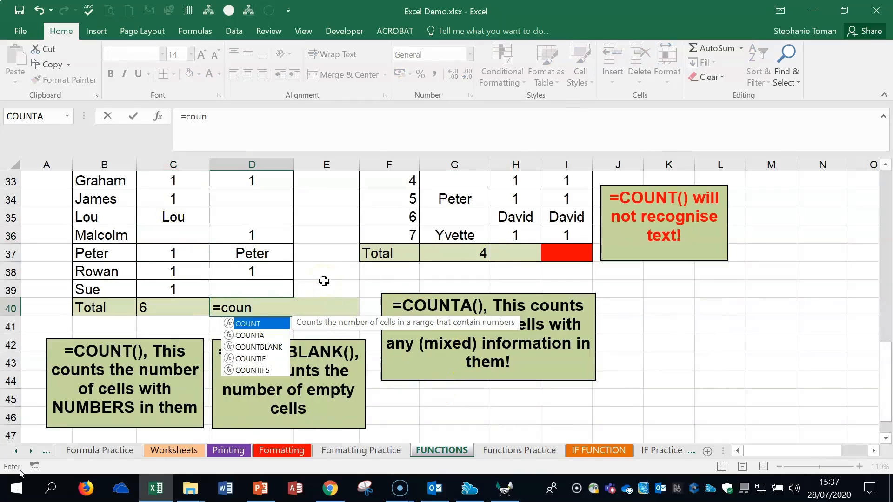
{"action": "double_click", "coordinate": [259, 347]}
{"action": "scroll", "coordinate": [270, 217], "scroll_direction": "up", "scroll_amount": 2}
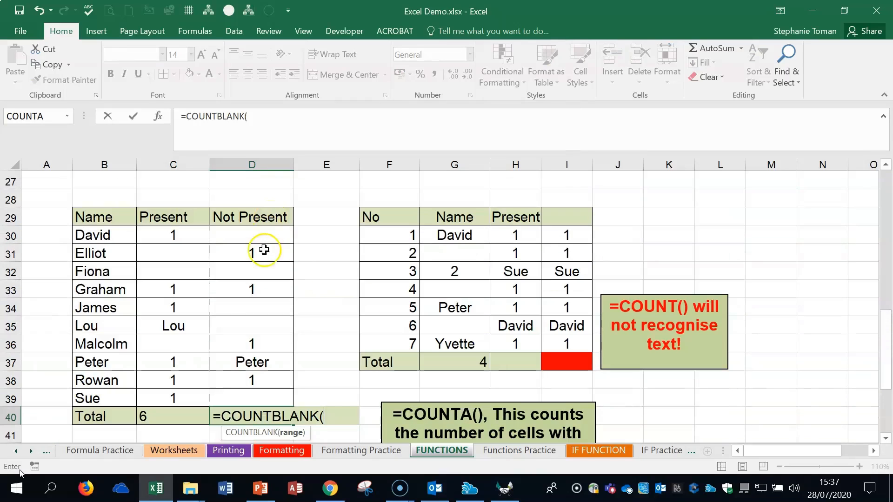
{"action": "left_click_drag", "start_coordinate": [265, 232], "coordinate": [256, 408]}
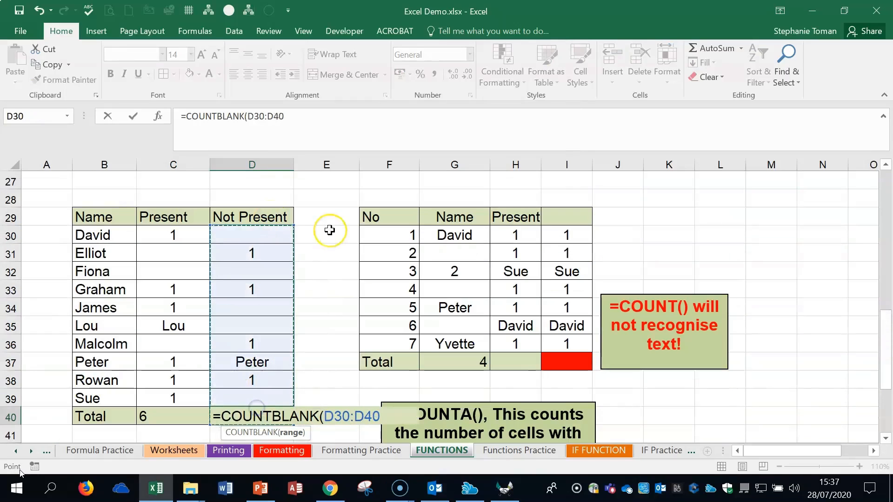
{"action": "key", "text": "Return"}
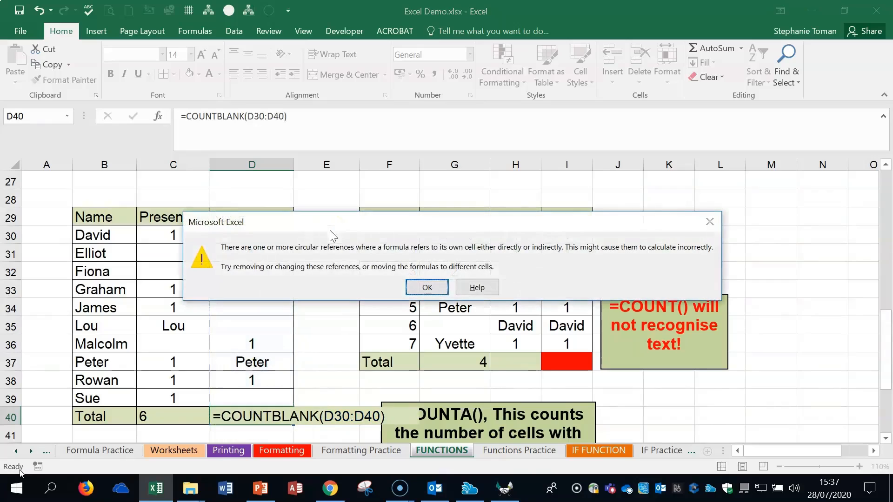
{"action": "left_click", "coordinate": [427, 287]}
- Correct the COUNTBLANK range in D40 to D30:D39 so it excludes the total cell
{"action": "left_click", "coordinate": [250, 417]}
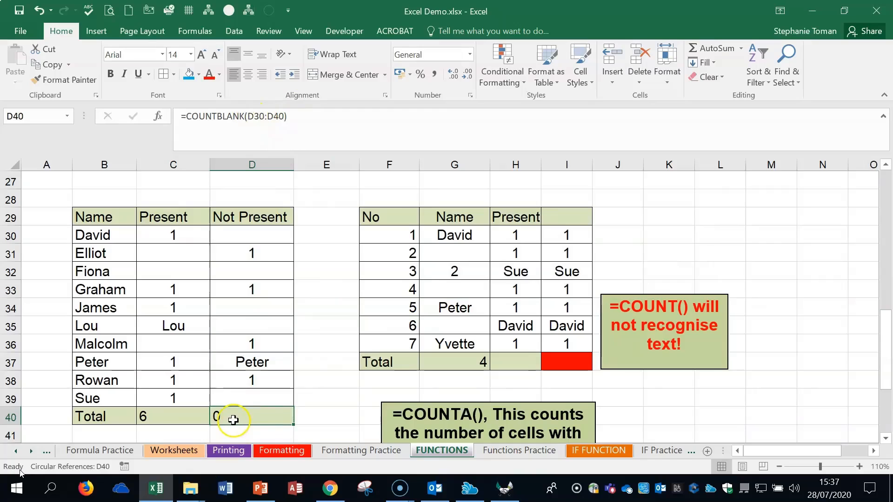
{"action": "left_click_drag", "start_coordinate": [248, 116], "coordinate": [283, 117]}
{"action": "left_click_drag", "start_coordinate": [243, 233], "coordinate": [232, 391]}
{"action": "left_click", "coordinate": [133, 116]}
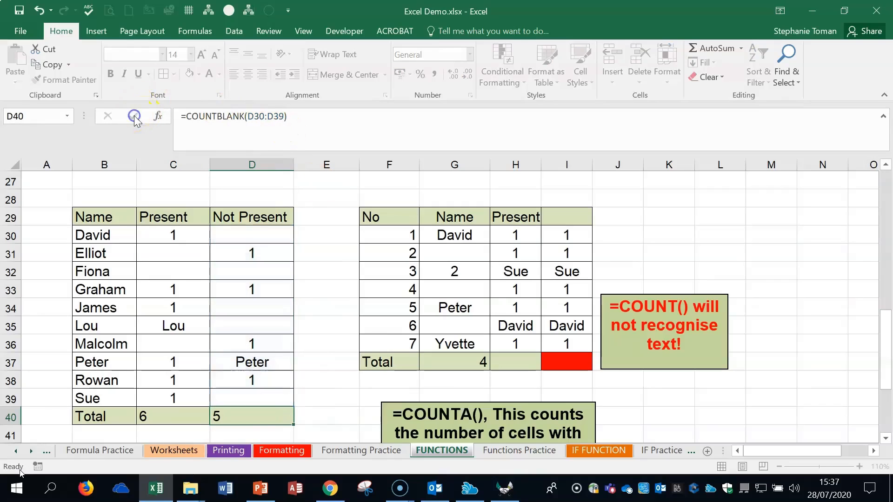
- Test the COUNTBLANK total by clearing D37, D36 and D33, and undo the clearing of D33
{"action": "left_click", "coordinate": [262, 363]}
{"action": "key", "text": "Delete"}
{"action": "left_click", "coordinate": [262, 343]}
{"action": "key", "text": "Delete"}
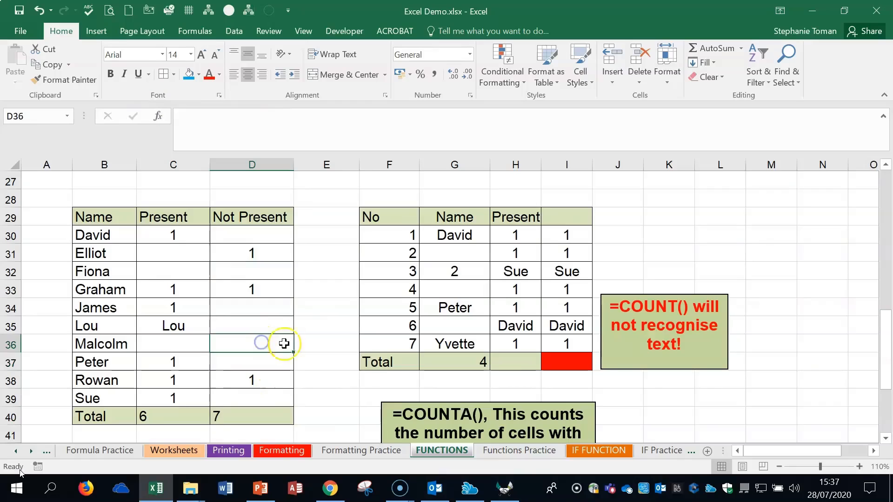
{"action": "left_click", "coordinate": [279, 291]}
{"action": "key", "text": "Delete"}
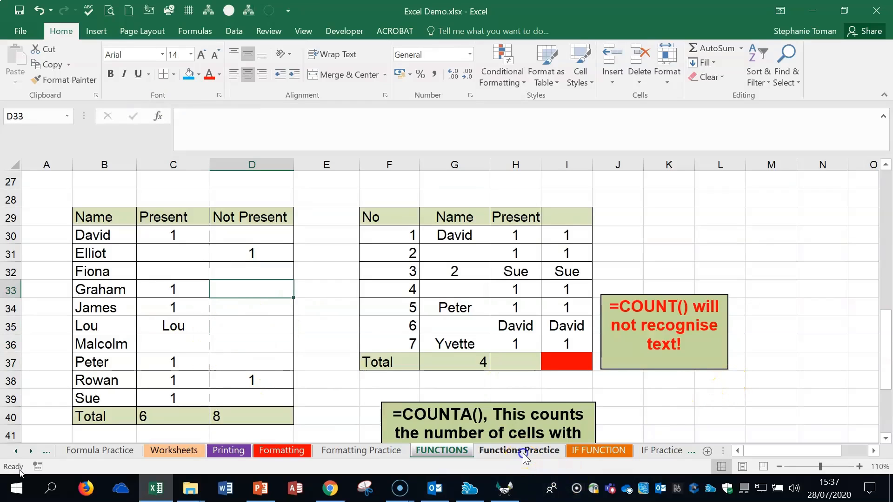
{"action": "key", "text": "ctrl+z"}
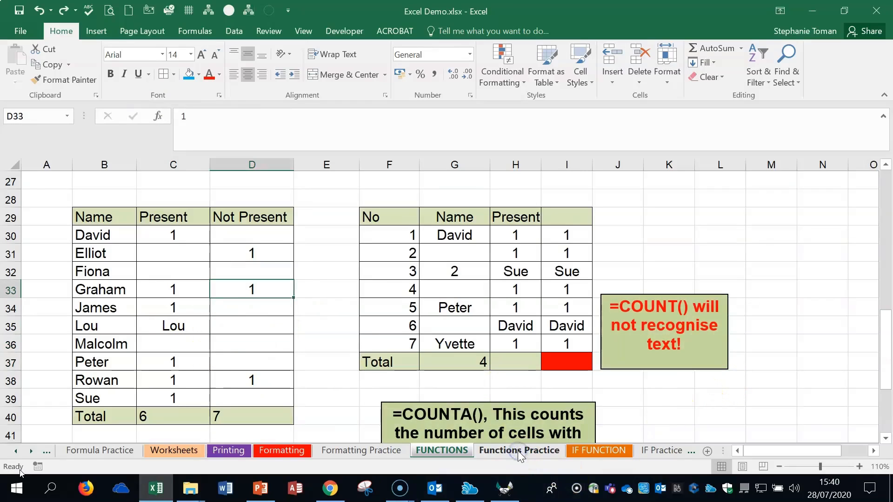
- On the Functions Practice sheet, enter =SUM(B2:M2) in N2 to total the Sales row
{"action": "left_click", "coordinate": [518, 451]}
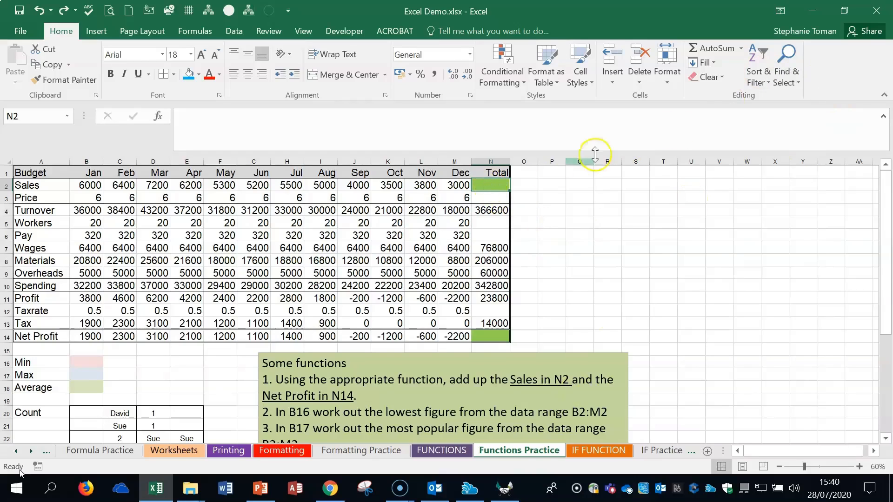
{"action": "type", "text": "=sum"}
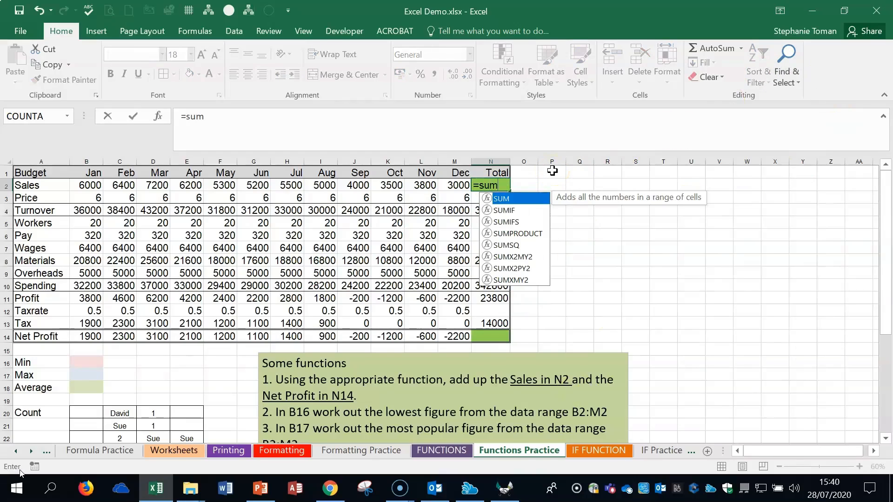
{"action": "double_click", "coordinate": [516, 199]}
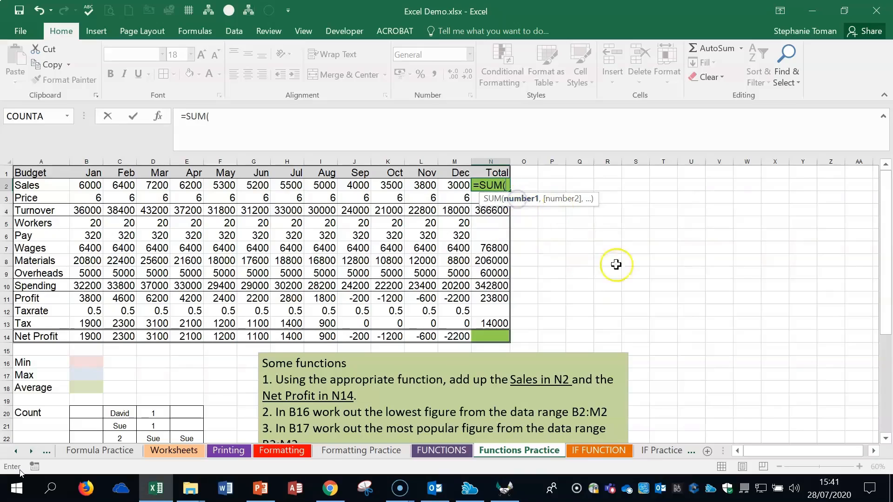
{"action": "left_click_drag", "start_coordinate": [89, 190], "coordinate": [455, 185]}
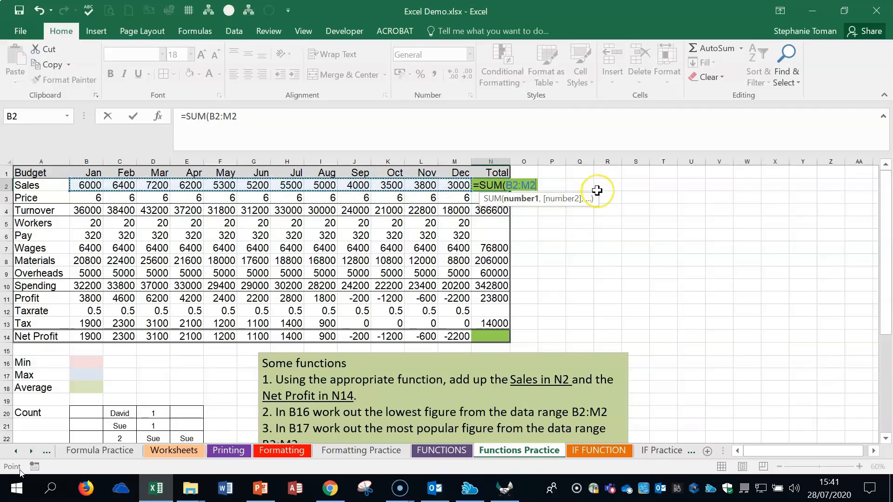
{"action": "type", "text": ")"}
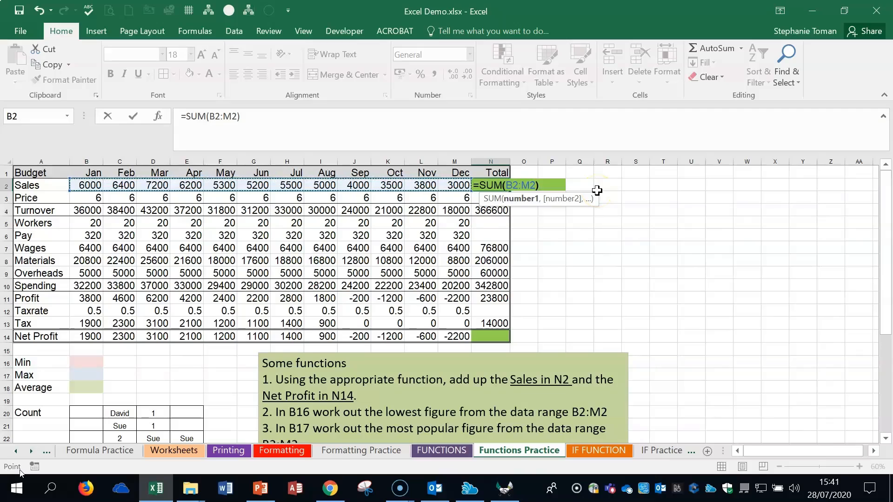
{"action": "key", "text": "Return"}
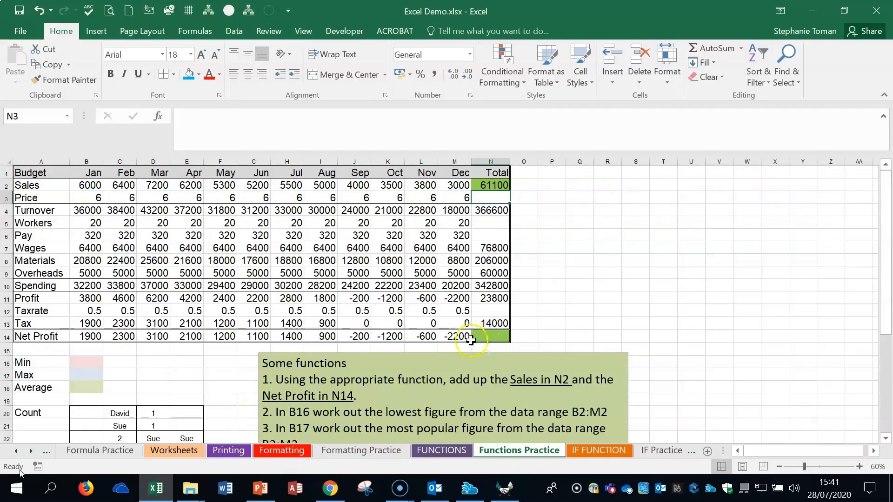
- Total the Net Profit row in N14 with AutoSum over B14:M14
{"action": "left_click", "coordinate": [488, 337]}
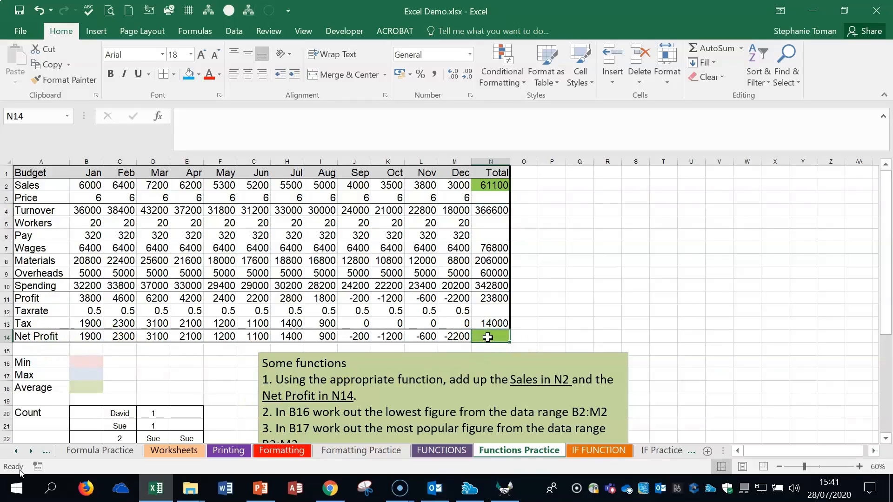
{"action": "left_click", "coordinate": [714, 51]}
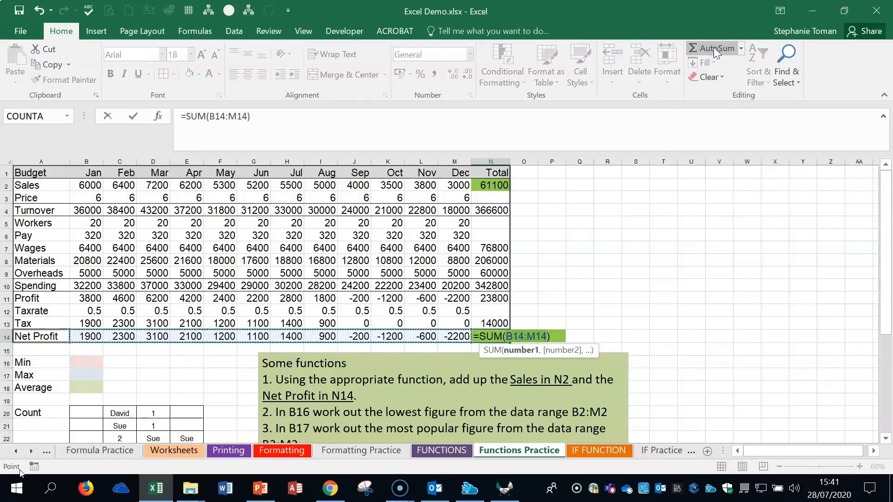
{"action": "key", "text": "Return"}
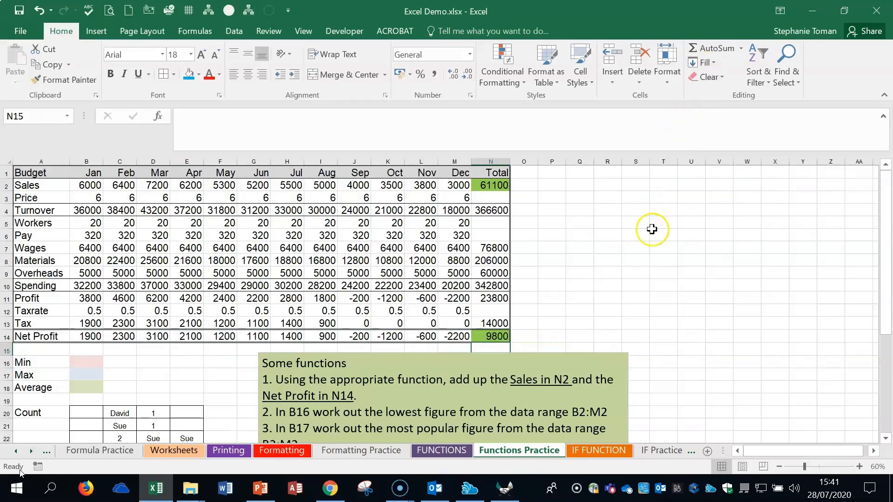
- Inspect the ranges used by the SUM formulas in N14 and N2 without changing them
{"action": "double_click", "coordinate": [501, 336]}
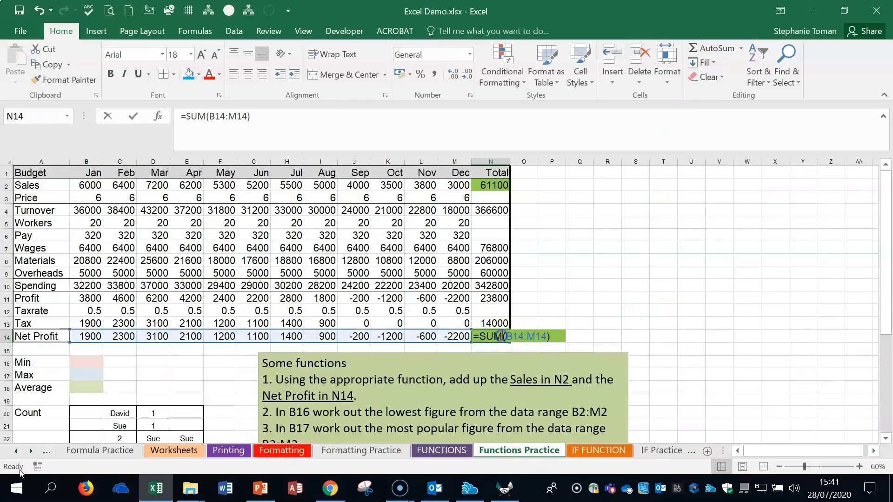
{"action": "key", "text": "Escape"}
{"action": "left_click", "coordinate": [492, 185]}
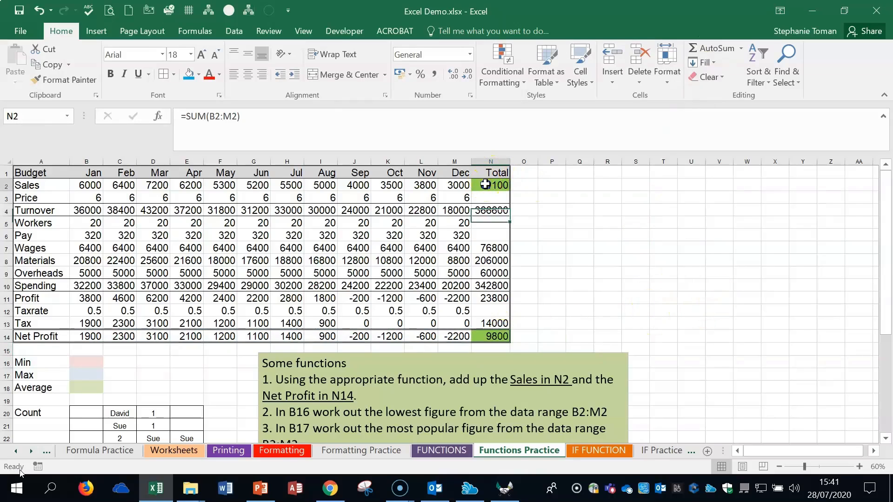
{"action": "double_click", "coordinate": [493, 185]}
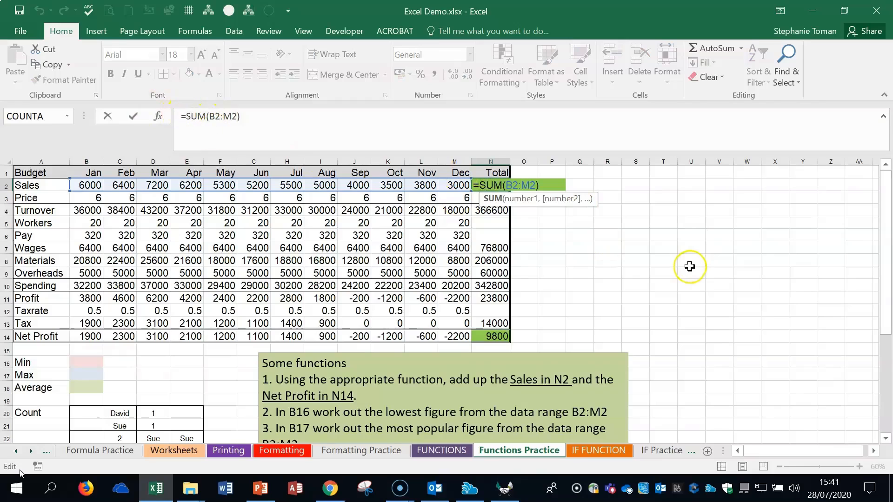
{"action": "key", "text": "Escape"}
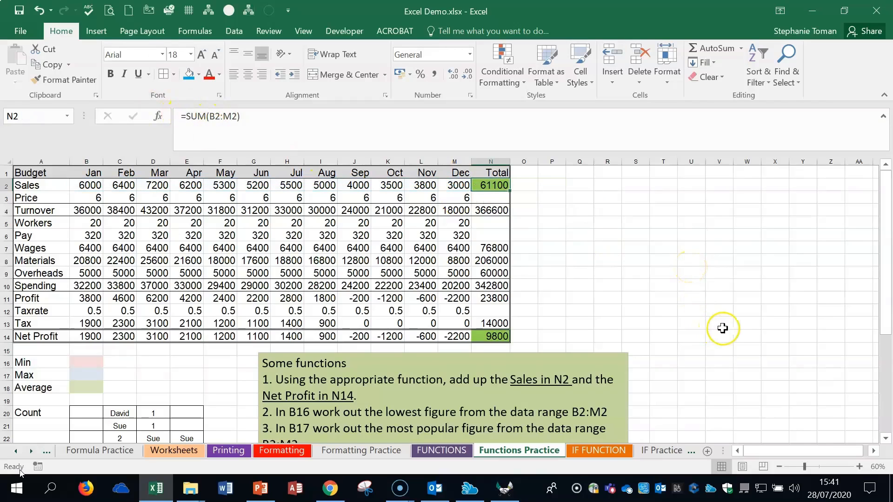
- Enter =MIN(B2:M2) in B16 to find the lowest Sales figure, and select the Max cell B17
{"action": "scroll", "coordinate": [723, 328], "scroll_direction": "down", "scroll_amount": 1}
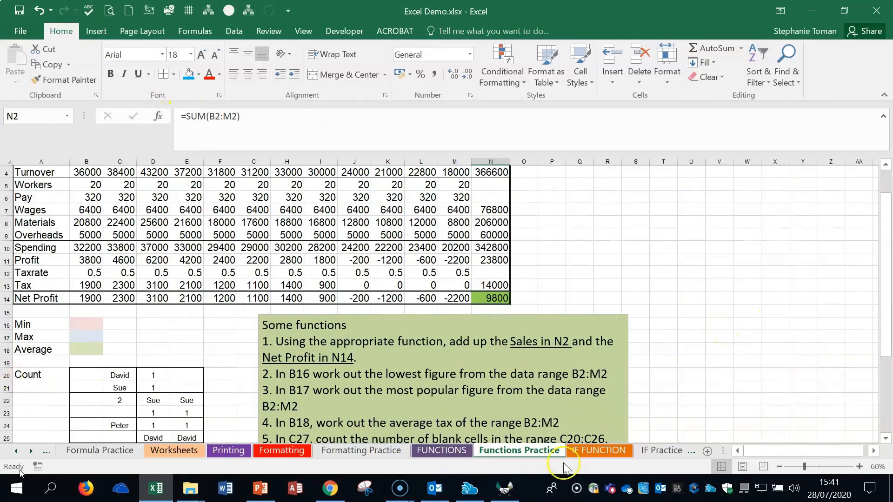
{"action": "left_click", "coordinate": [858, 466]}
{"action": "left_click", "coordinate": [858, 467]}
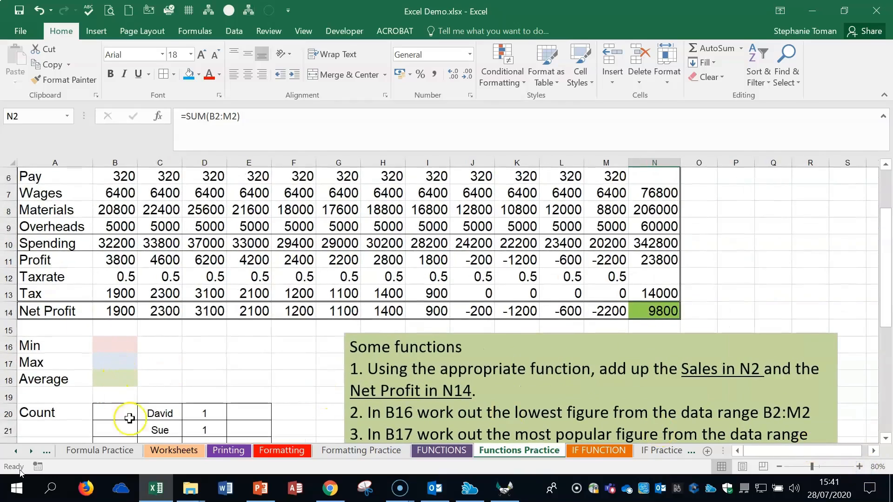
{"action": "scroll", "coordinate": [547, 392], "scroll_direction": "down", "scroll_amount": 1}
{"action": "left_click", "coordinate": [106, 299]}
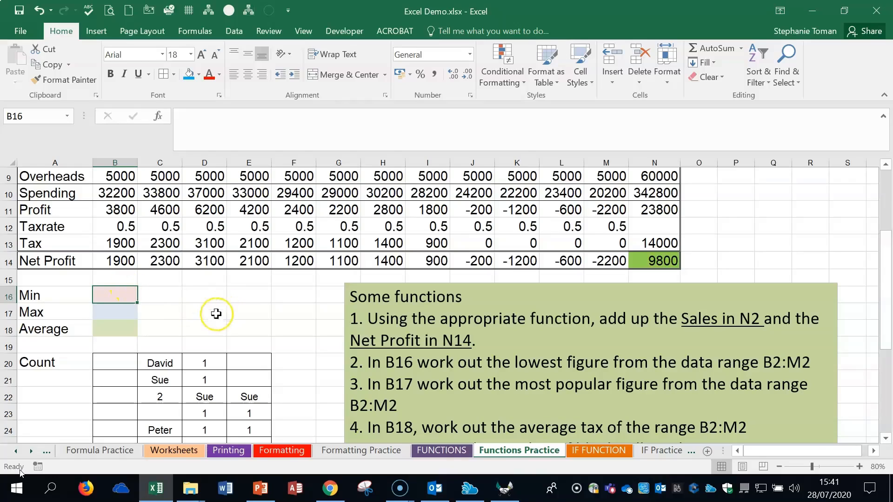
{"action": "type", "text": "="}
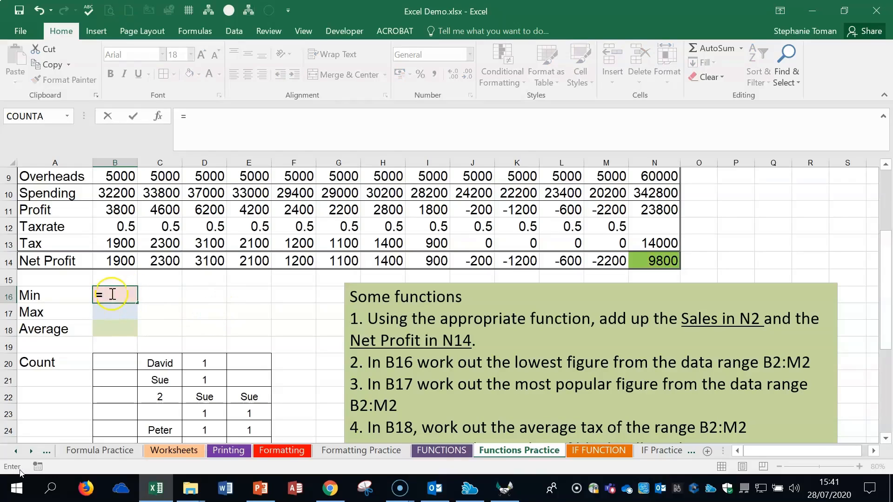
{"action": "type", "text": "min"}
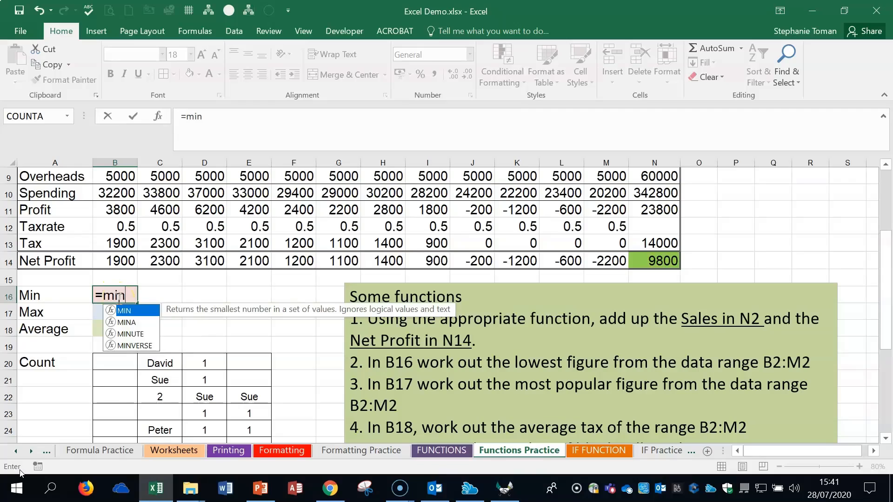
{"action": "double_click", "coordinate": [131, 312]}
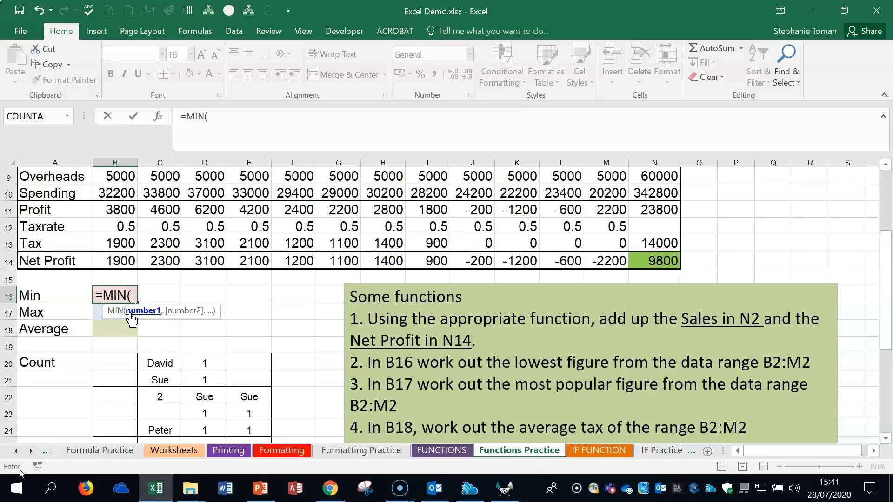
{"action": "scroll", "coordinate": [303, 256], "scroll_direction": "up", "scroll_amount": 3}
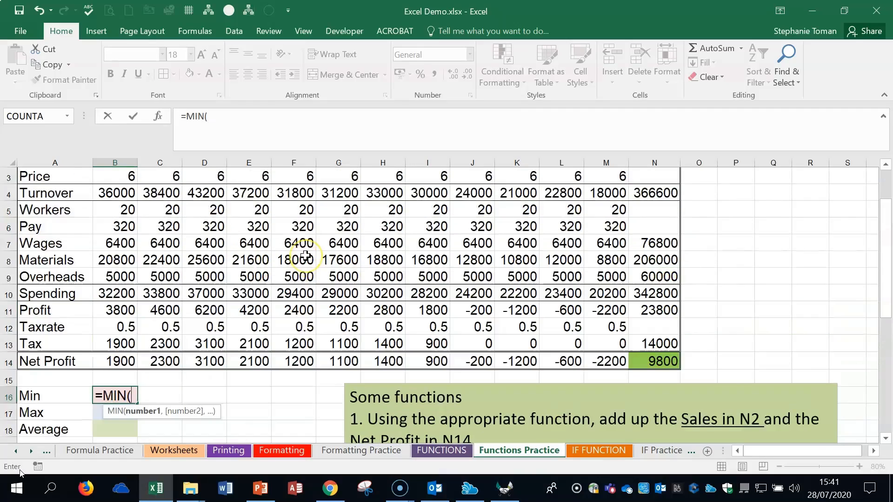
{"action": "left_click", "coordinate": [109, 196]}
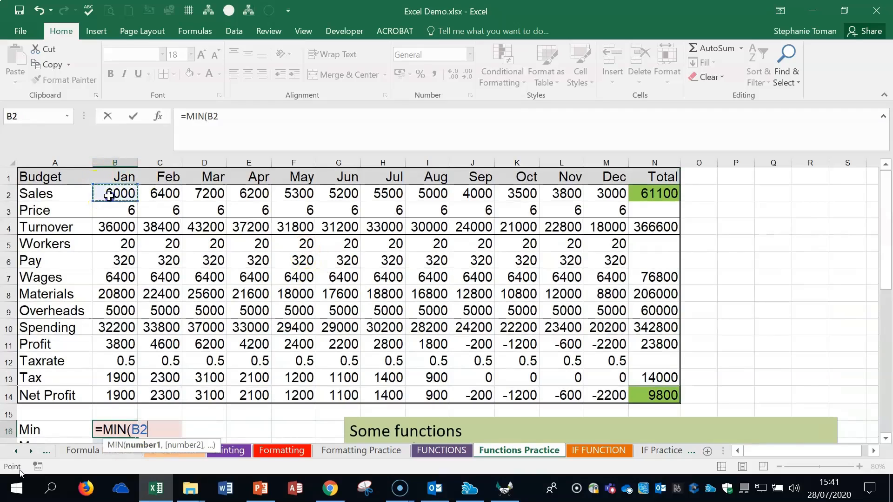
{"action": "left_click_drag", "start_coordinate": [108, 196], "coordinate": [606, 190]}
{"action": "scroll", "coordinate": [790, 365], "scroll_direction": "down", "scroll_amount": 2}
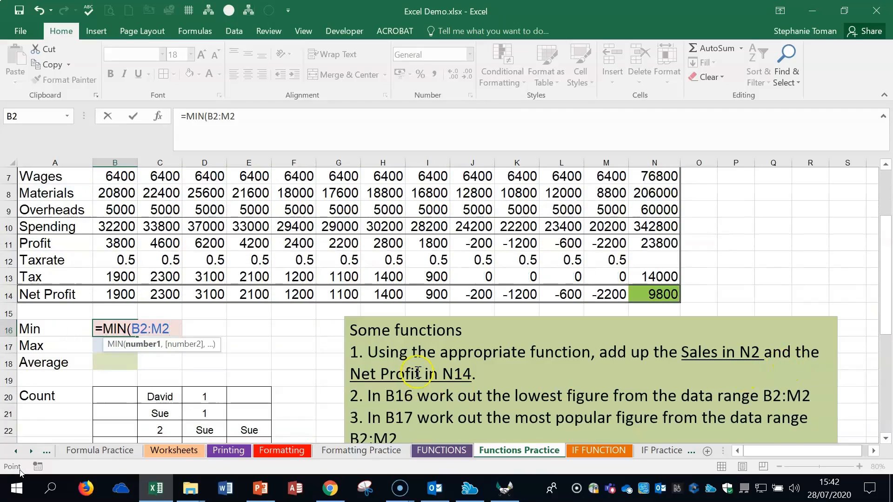
{"action": "key", "text": "Return"}
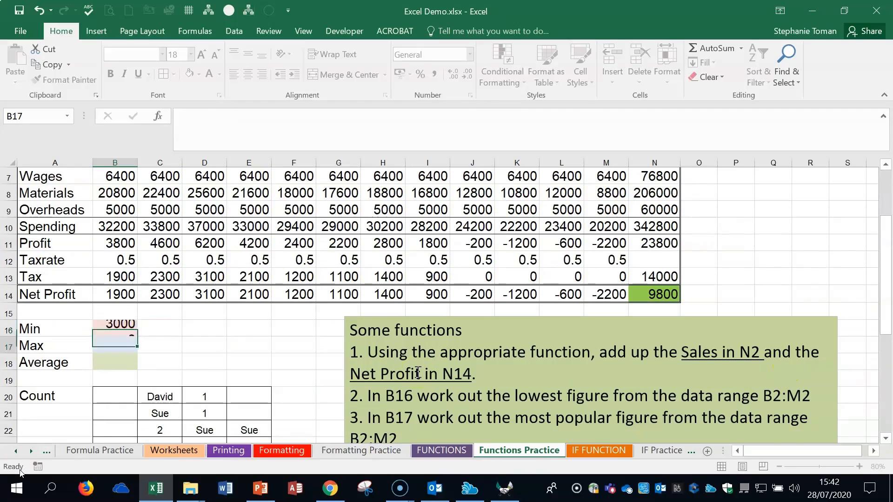
{"action": "left_click", "coordinate": [117, 330]}
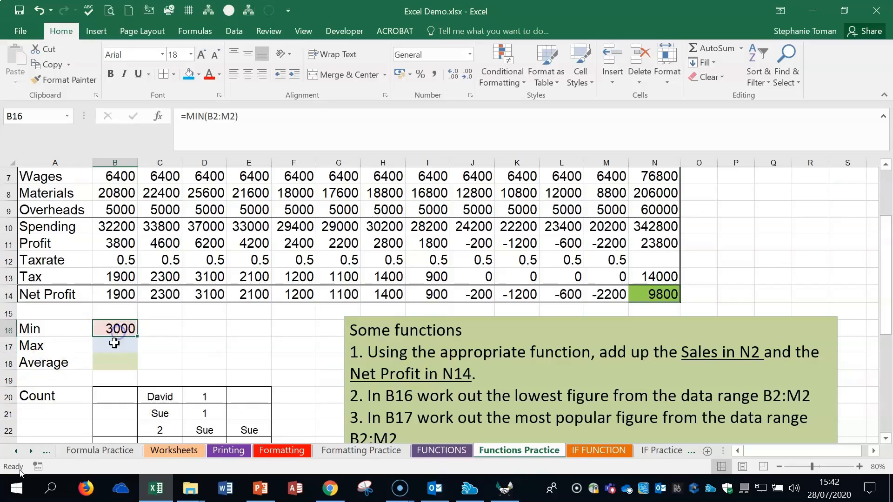
{"action": "left_click", "coordinate": [115, 343]}
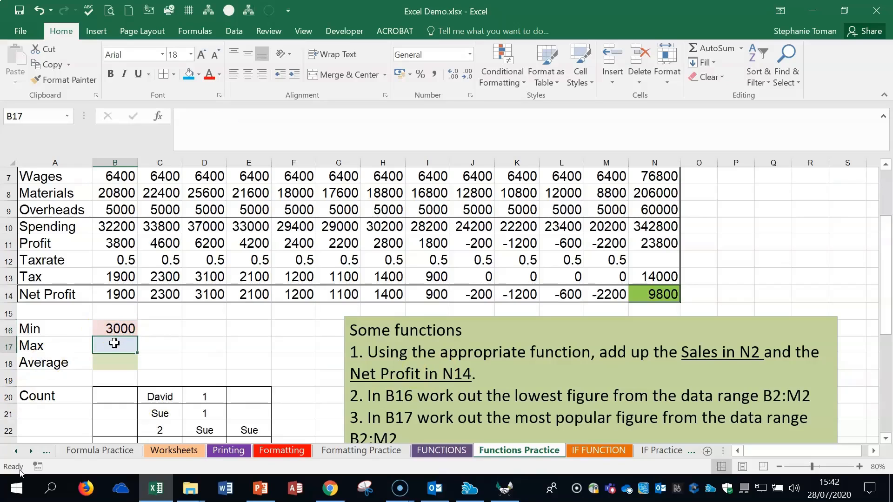
- Enter =MAX(B2:M2) in B17 to find the highest Sales figure
{"action": "left_click", "coordinate": [741, 48]}
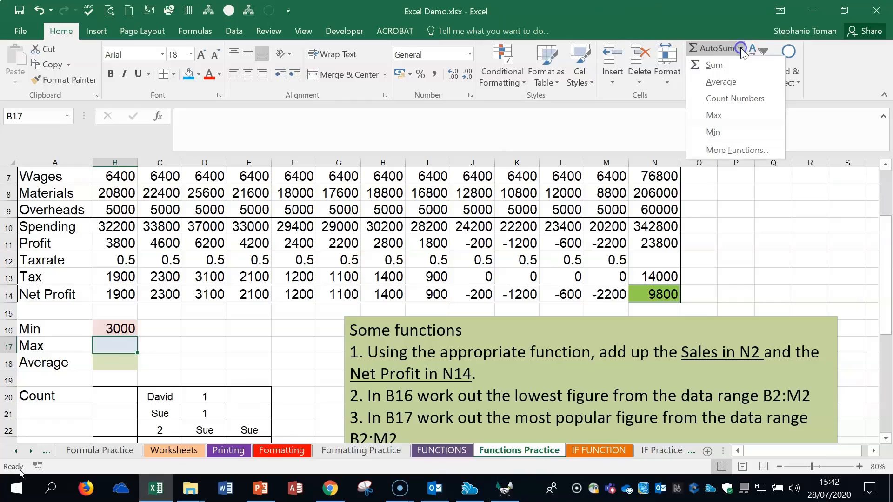
{"action": "left_click", "coordinate": [729, 116]}
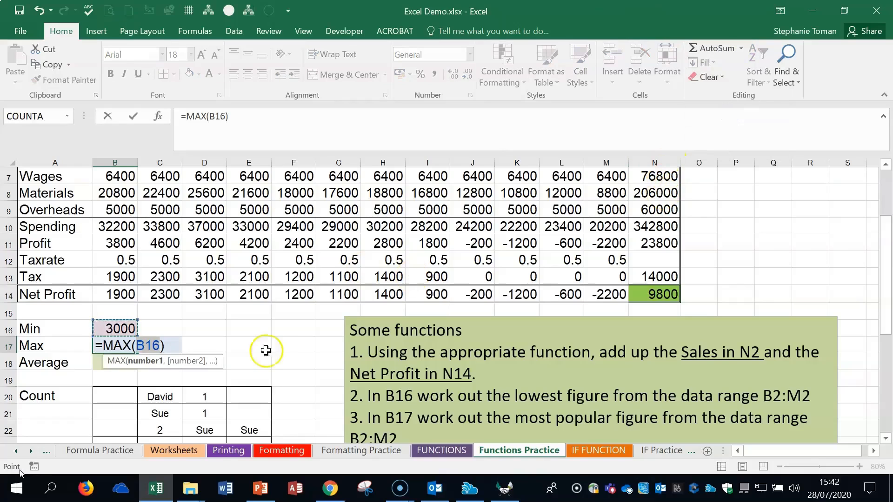
{"action": "left_click", "coordinate": [160, 343]}
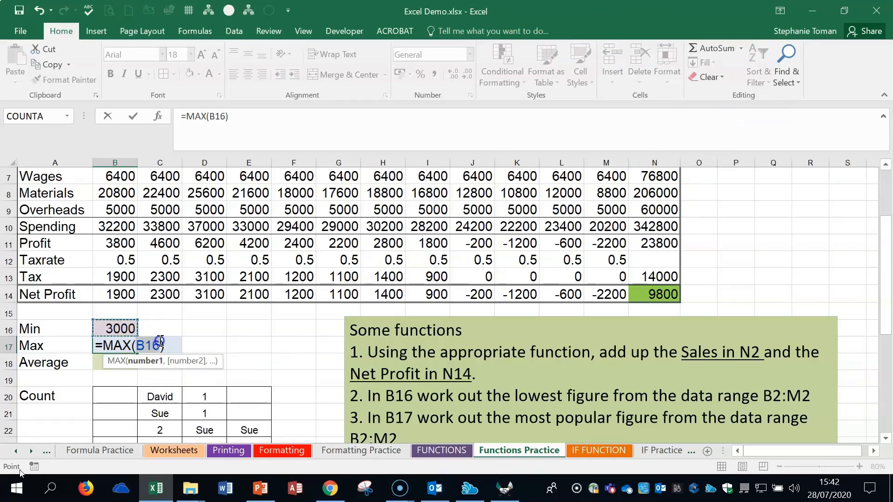
{"action": "scroll", "coordinate": [400, 272], "scroll_direction": "up", "scroll_amount": 2}
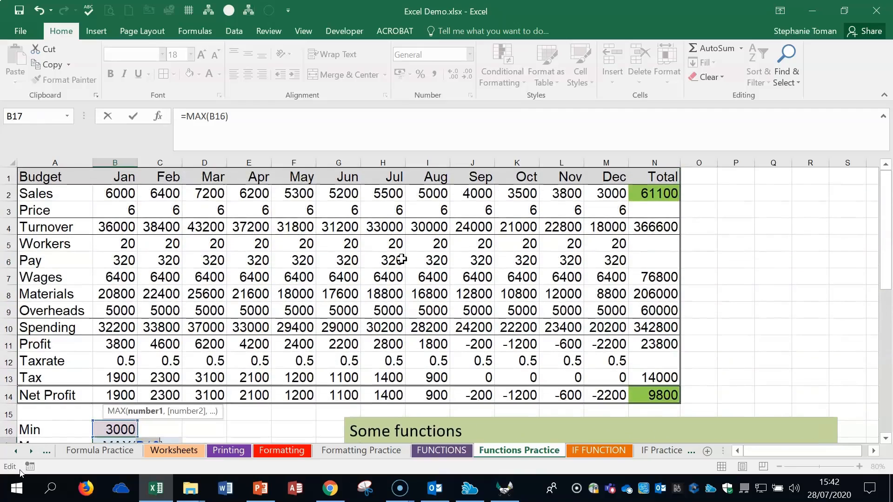
{"action": "scroll", "coordinate": [520, 295], "scroll_direction": "down", "scroll_amount": 2}
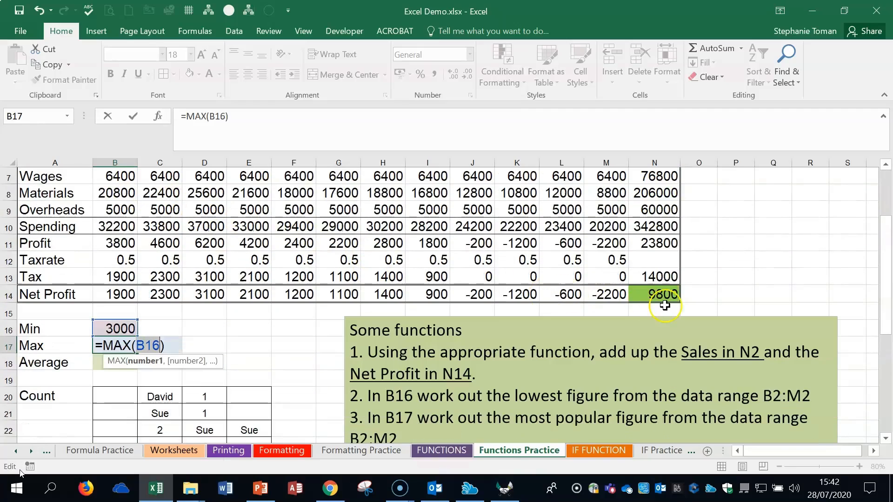
{"action": "scroll", "coordinate": [665, 305], "scroll_direction": "up", "scroll_amount": 2}
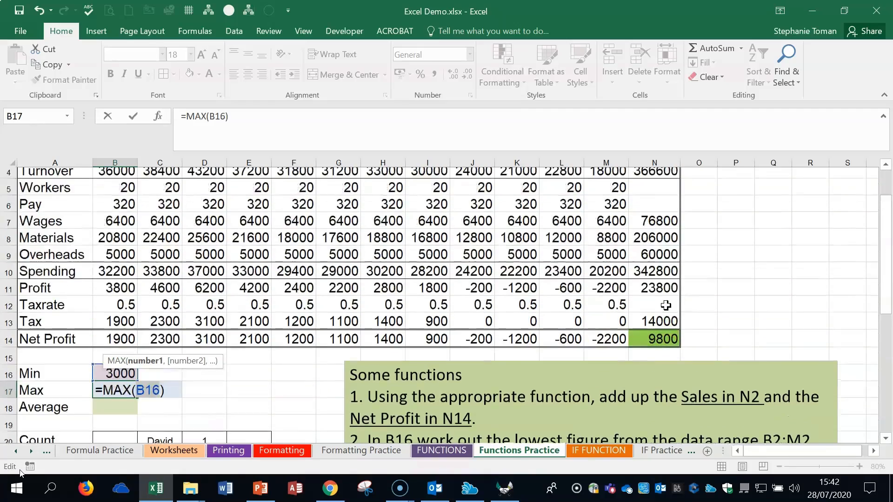
{"action": "left_click", "coordinate": [128, 195]}
{"action": "left_click_drag", "start_coordinate": [149, 196], "coordinate": [601, 193]}
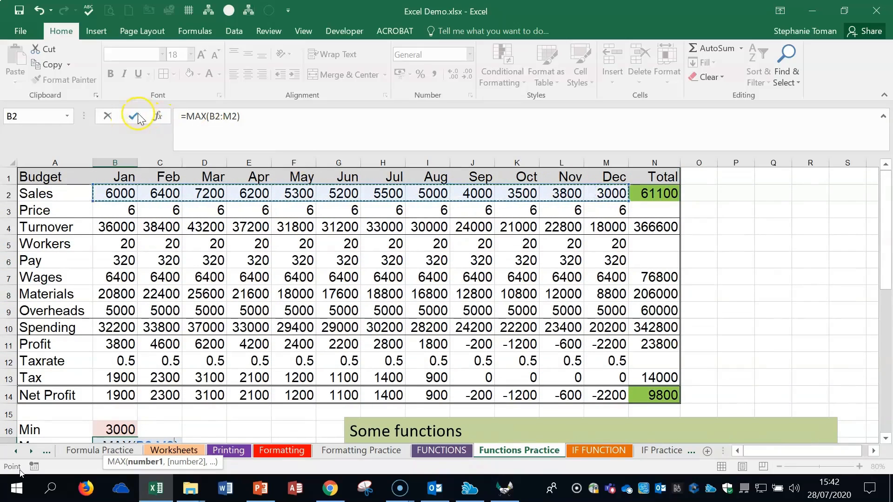
{"action": "key", "text": "Return"}
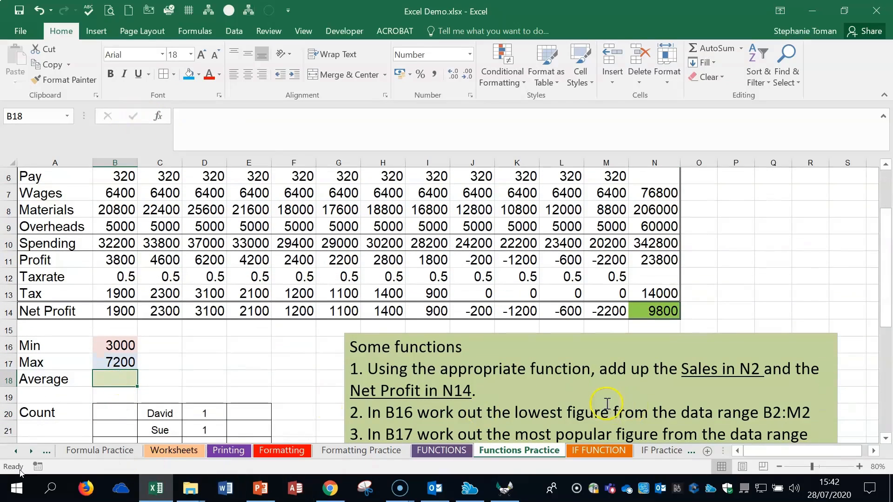
- Enter =AVERAGE(B2:M2) in B18 through the Function Arguments dialog to average the Sales row
{"action": "scroll", "coordinate": [604, 400], "scroll_direction": "down", "scroll_amount": 2}
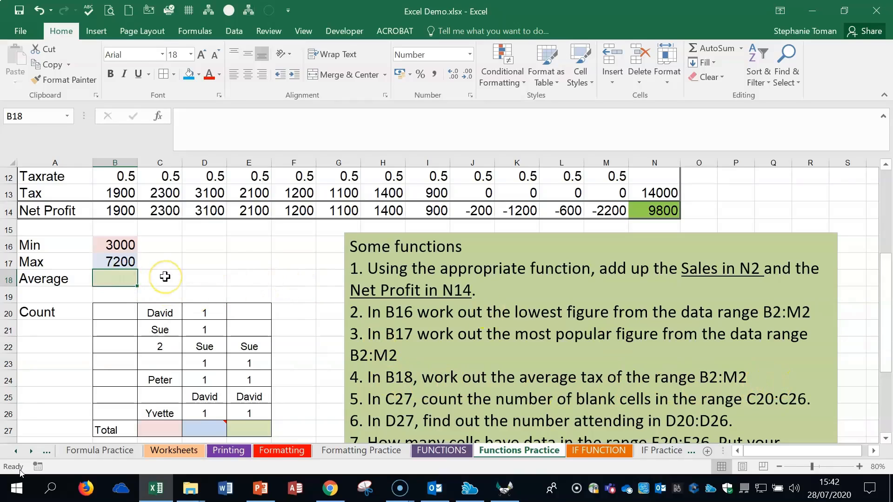
{"action": "type", "text": "=aver"}
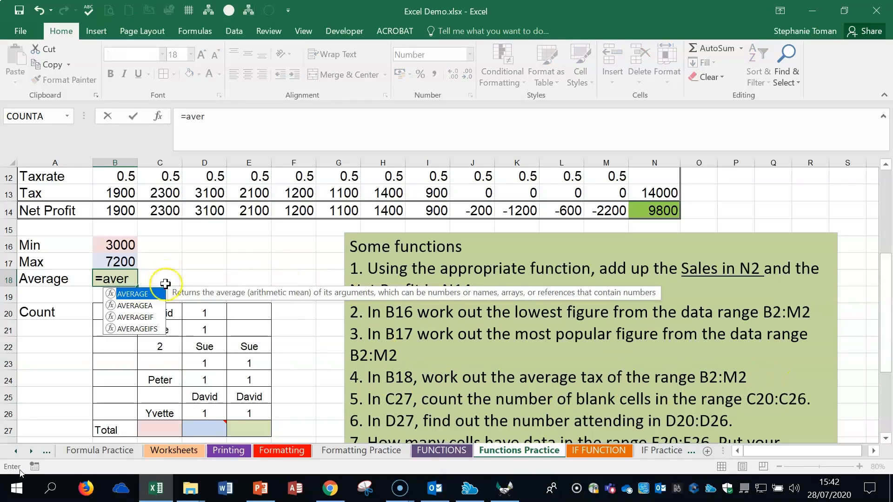
{"action": "double_click", "coordinate": [149, 294]}
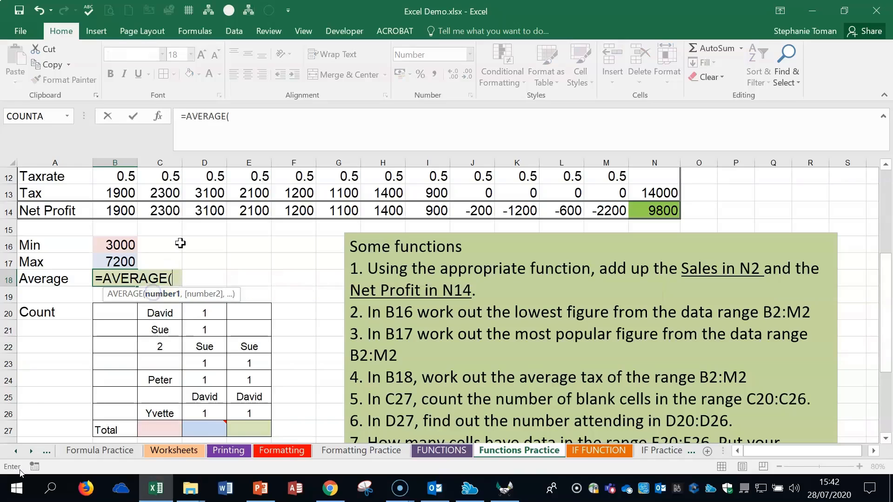
{"action": "left_click", "coordinate": [159, 116]}
{"action": "left_click_drag", "start_coordinate": [629, 211], "coordinate": [705, 258]}
{"action": "left_click", "coordinate": [578, 293]}
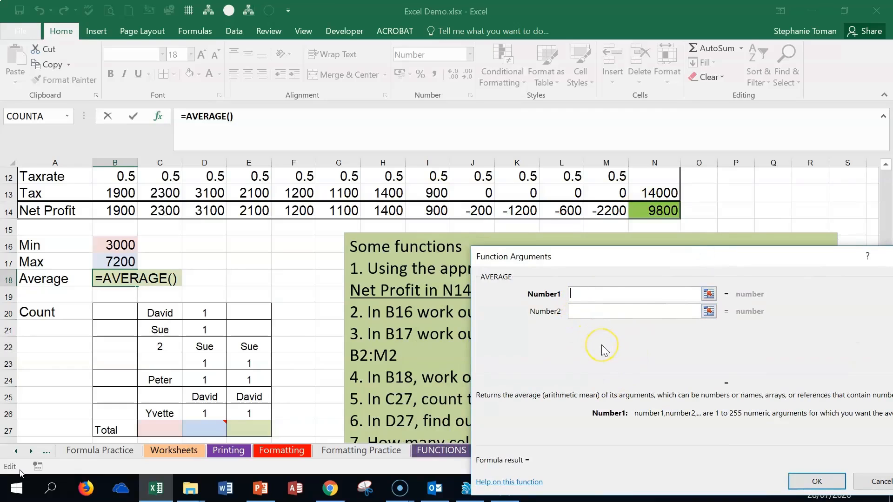
{"action": "scroll", "coordinate": [601, 344], "scroll_direction": "up", "scroll_amount": 4}
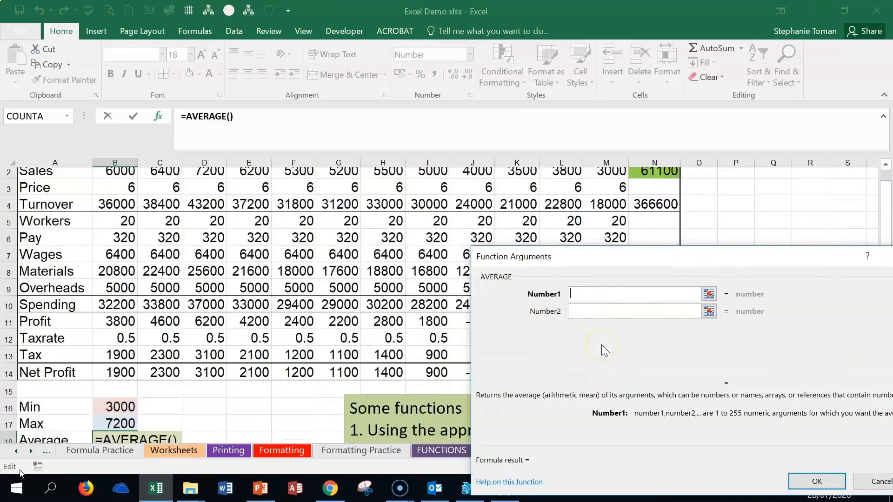
{"action": "left_click_drag", "start_coordinate": [119, 193], "coordinate": [594, 196]}
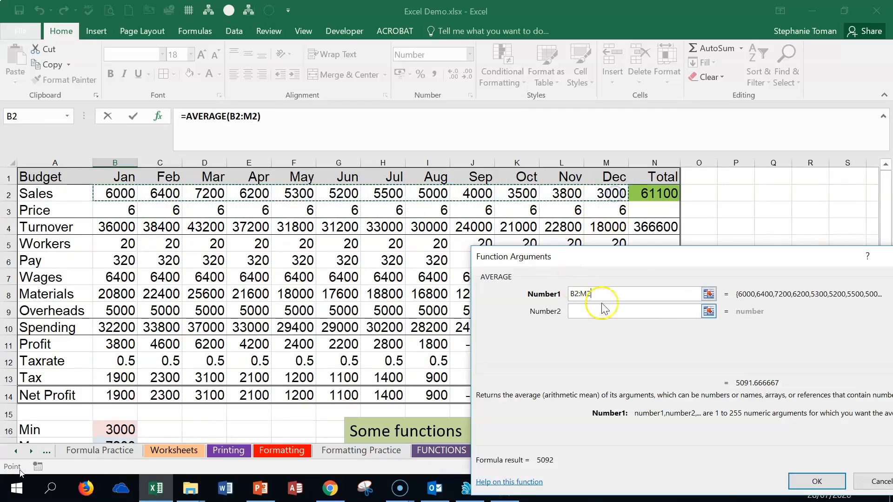
{"action": "left_click", "coordinate": [828, 485]}
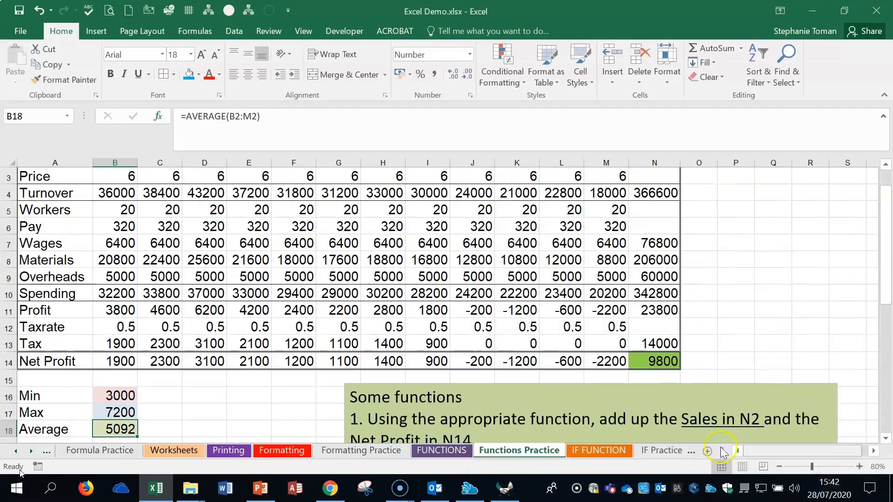
- Enter =COUNTA(D20:D26) in D27 and check the resulting formula
{"action": "scroll", "coordinate": [226, 400], "scroll_direction": "down", "scroll_amount": 2}
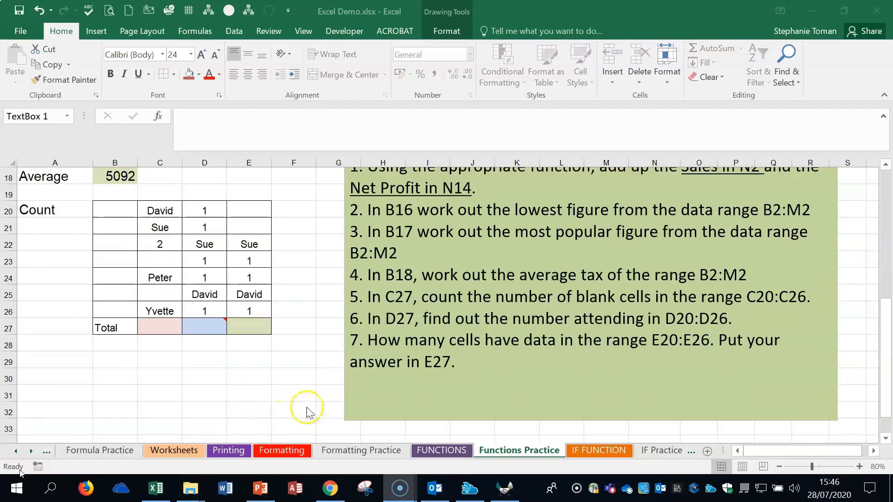
{"action": "left_click", "coordinate": [204, 327]}
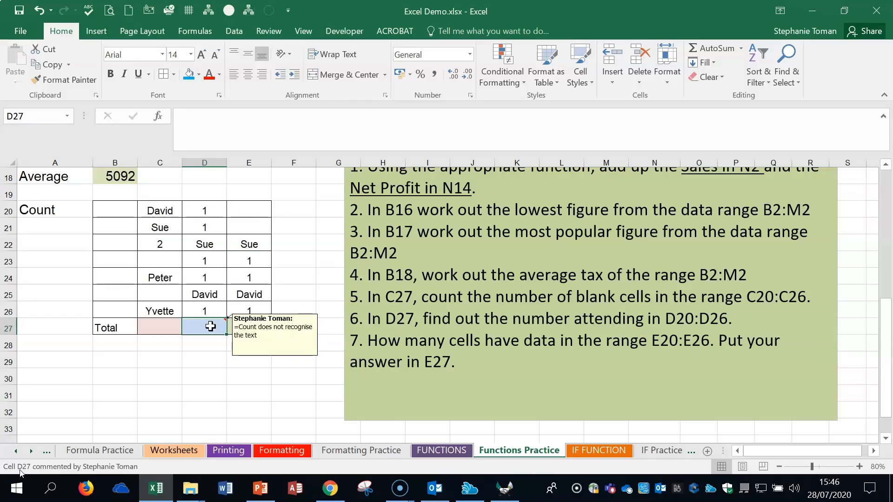
{"action": "type", "text": "="}
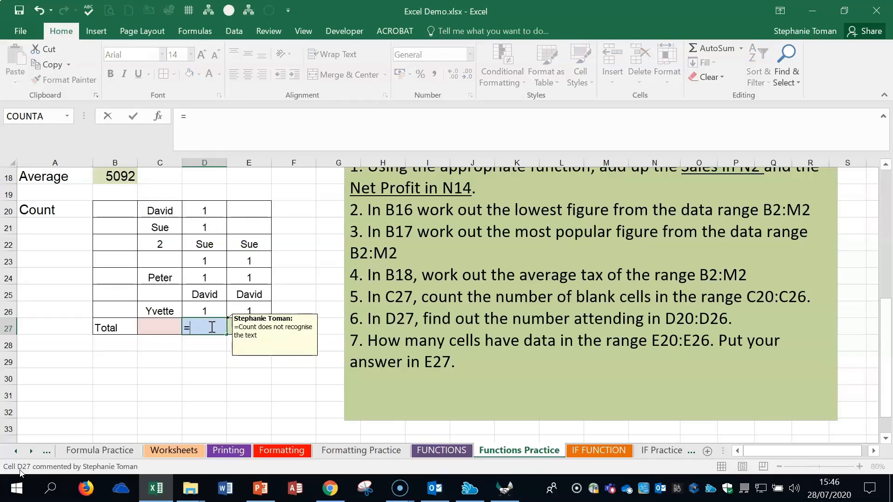
{"action": "type", "text": "c"}
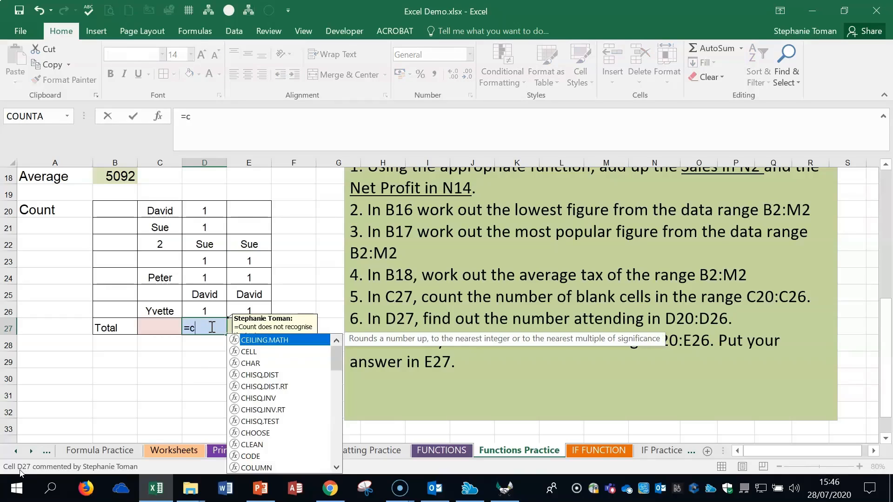
{"action": "type", "text": "ount"}
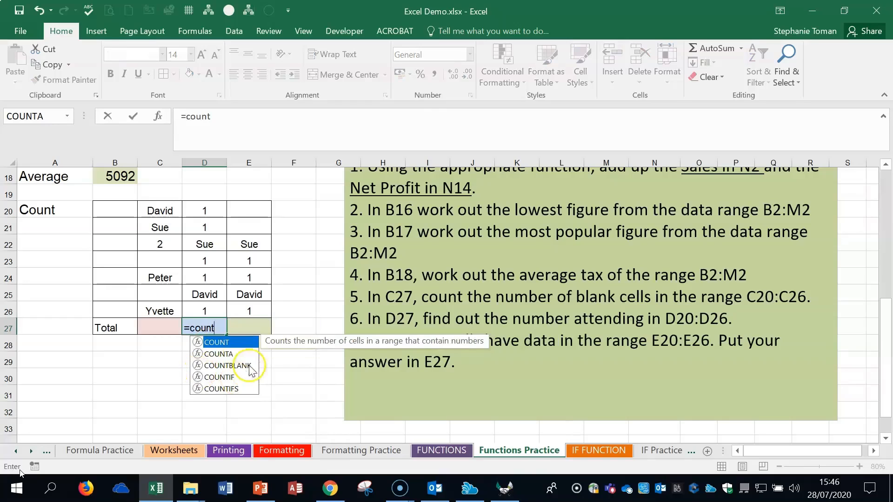
{"action": "double_click", "coordinate": [223, 354]}
{"action": "left_click_drag", "start_coordinate": [214, 209], "coordinate": [205, 308]}
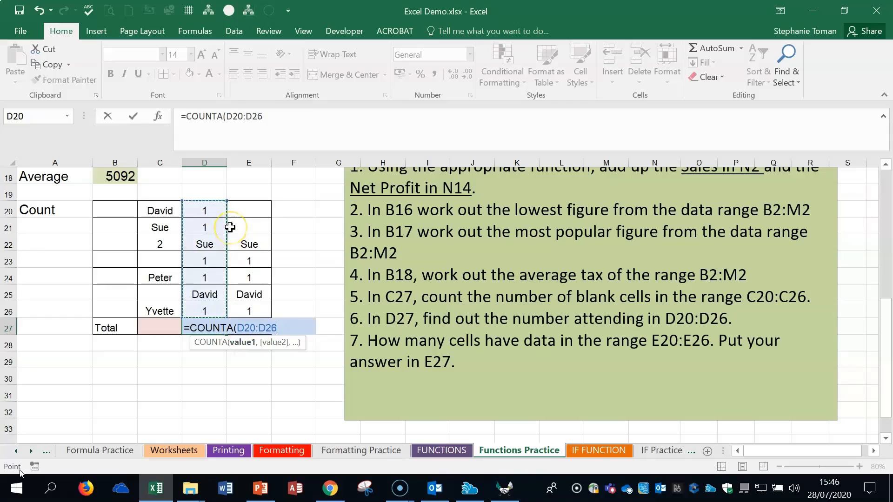
{"action": "type", "text": ")"}
{"action": "key", "text": "Return"}
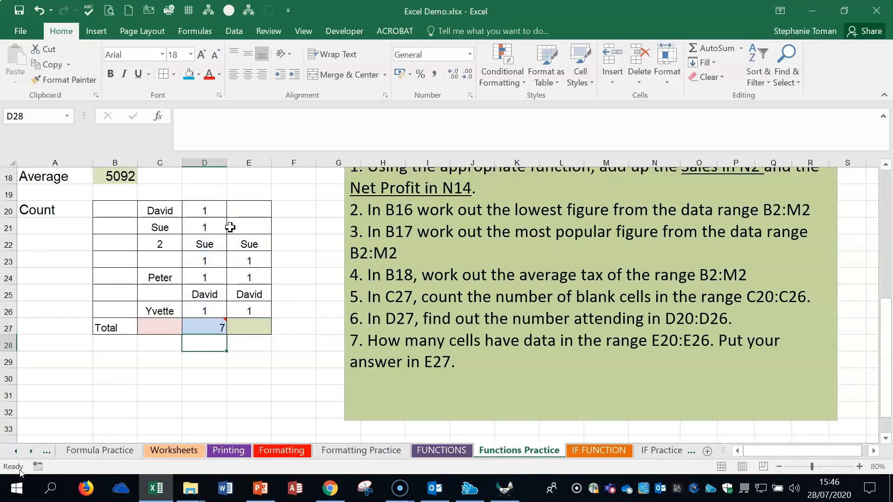
{"action": "left_click", "coordinate": [204, 326]}
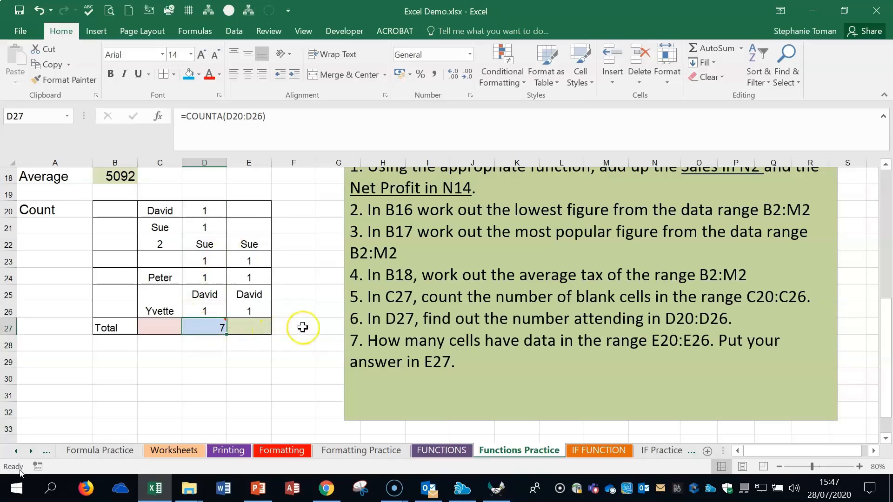
- Enter =COUNT(E20:E26) in E27 to count the numeric cells in that range
{"action": "left_click", "coordinate": [246, 325]}
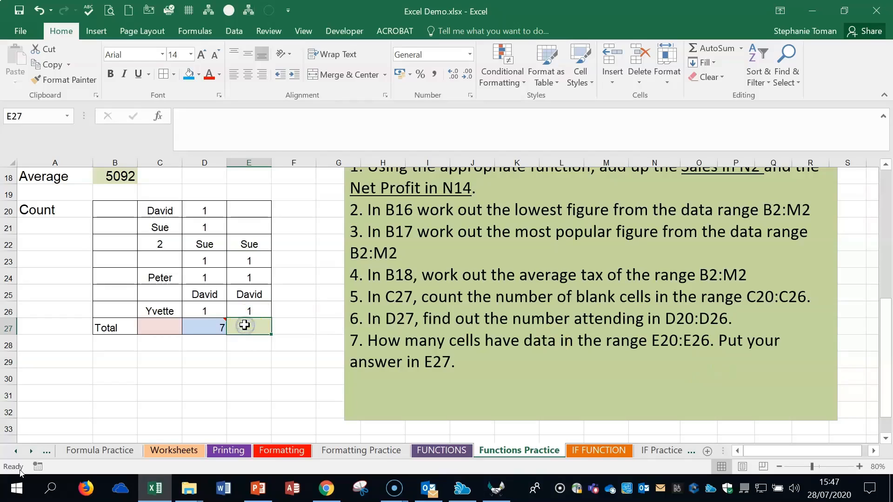
{"action": "type", "text": "=count"}
{"action": "key", "text": "Tab"}
{"action": "left_click", "coordinate": [255, 210]}
{"action": "left_click_drag", "start_coordinate": [255, 209], "coordinate": [251, 311]}
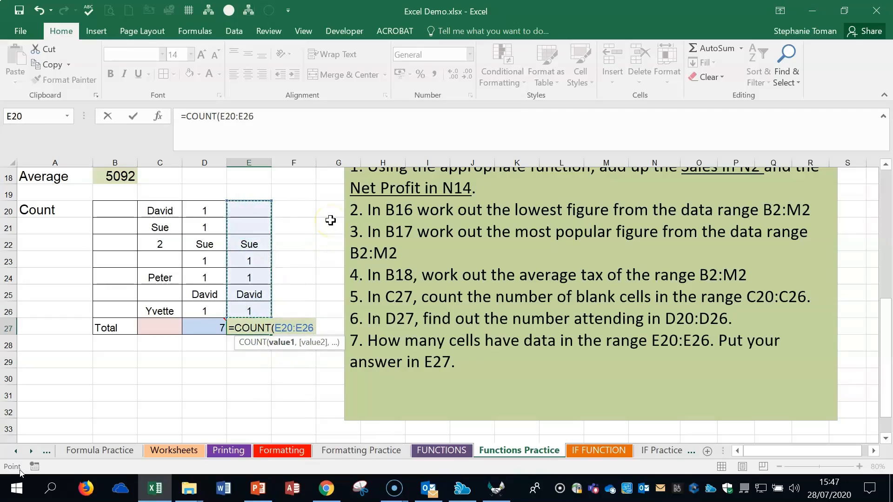
{"action": "type", "text": ")"}
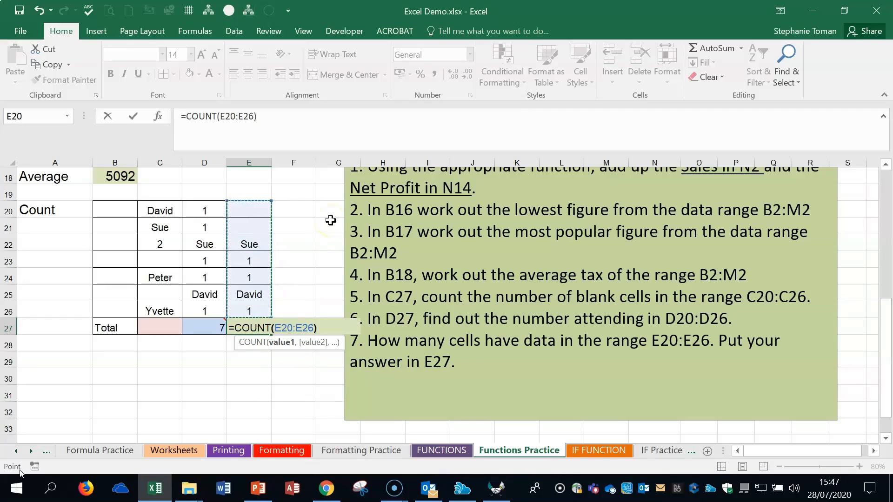
{"action": "key", "text": "Return"}
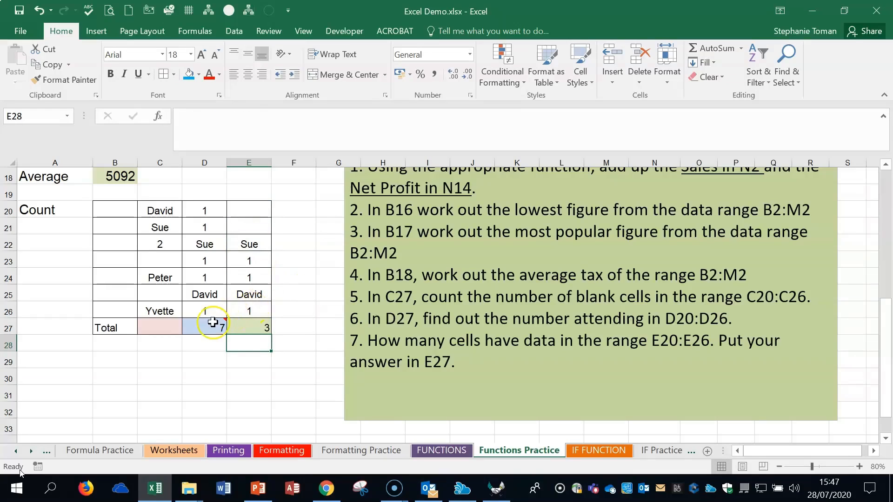
{"action": "mouse_move", "coordinate": [211, 325]}
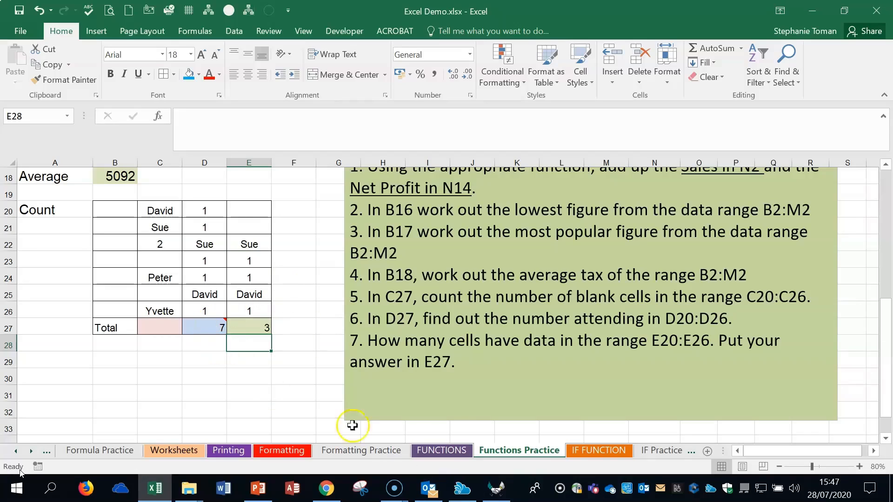
- Switch to the IF FUNCTION sheet and examine the Passed? cell I6 and the average grade in H6 for the PASS/FAIL task
{"action": "left_click", "coordinate": [609, 453]}
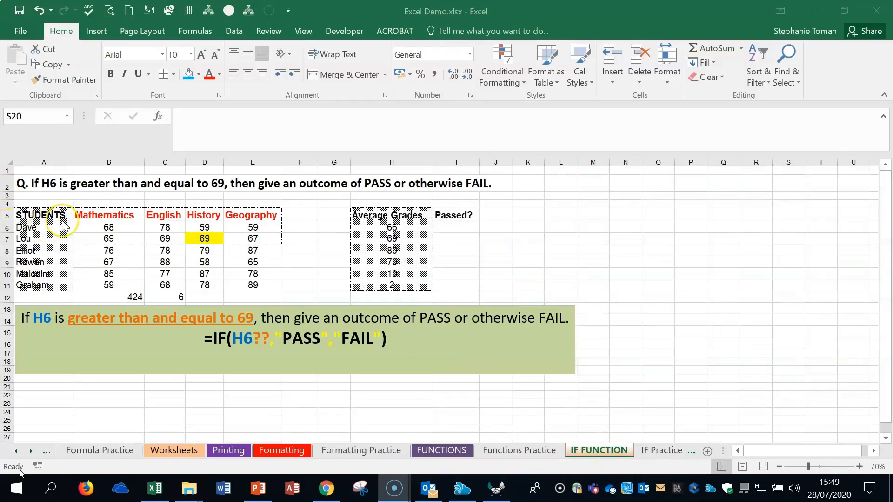
{"action": "left_click", "coordinate": [860, 467]}
{"action": "left_click_drag", "start_coordinate": [767, 455], "coordinate": [736, 454]}
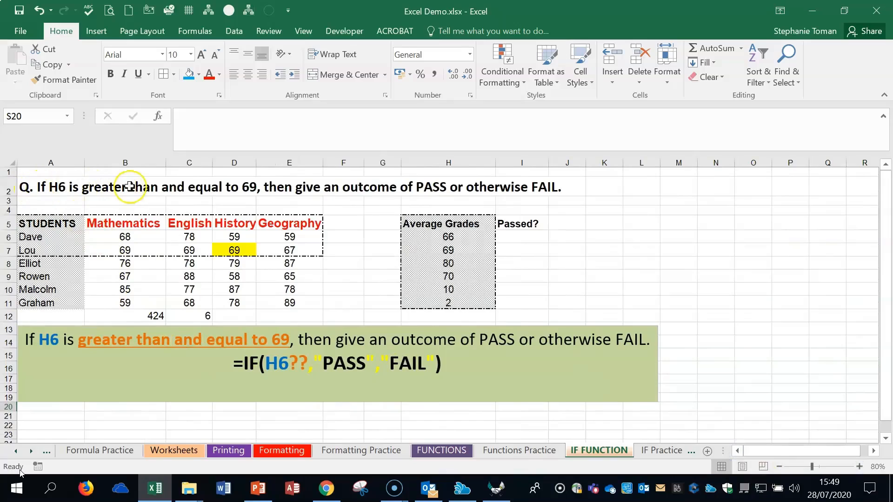
{"action": "left_click", "coordinate": [522, 236]}
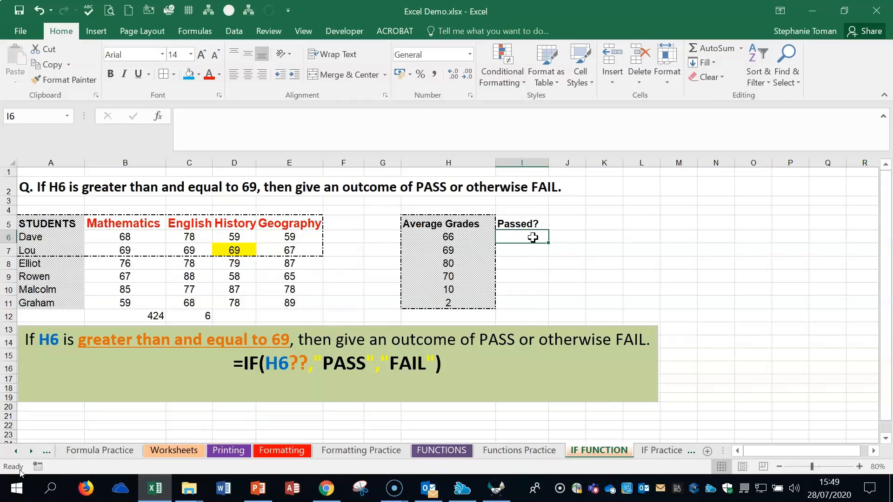
{"action": "left_click", "coordinate": [449, 235]}
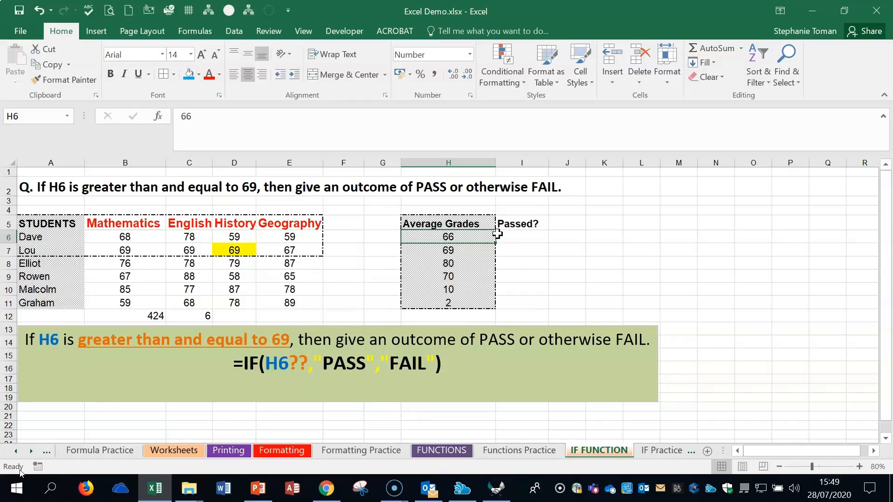
- Start an IF function in I6 through the Function Arguments dialog with the logical test H6>=69
{"action": "left_click", "coordinate": [533, 240]}
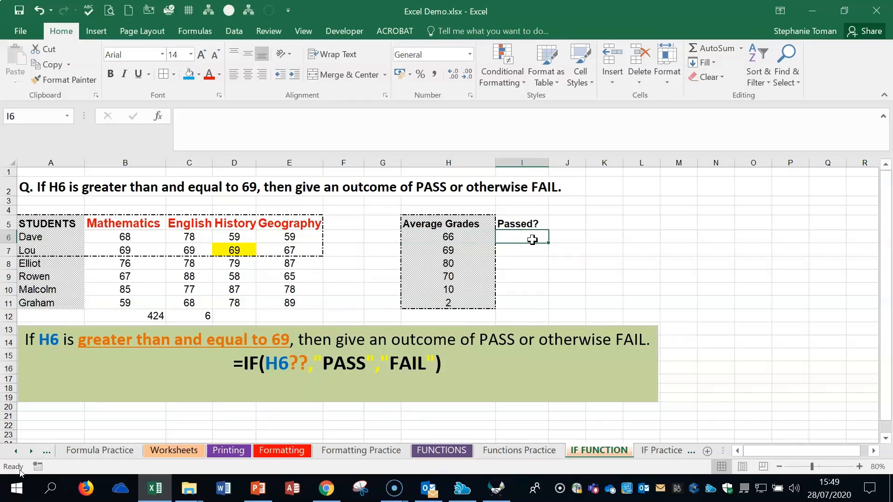
{"action": "type", "text": "=i"}
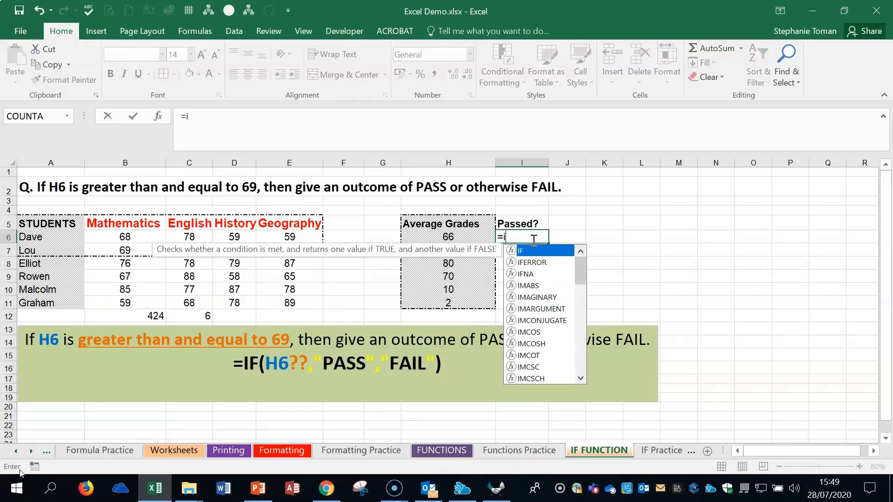
{"action": "type", "text": "f"}
{"action": "left_click", "coordinate": [540, 253]}
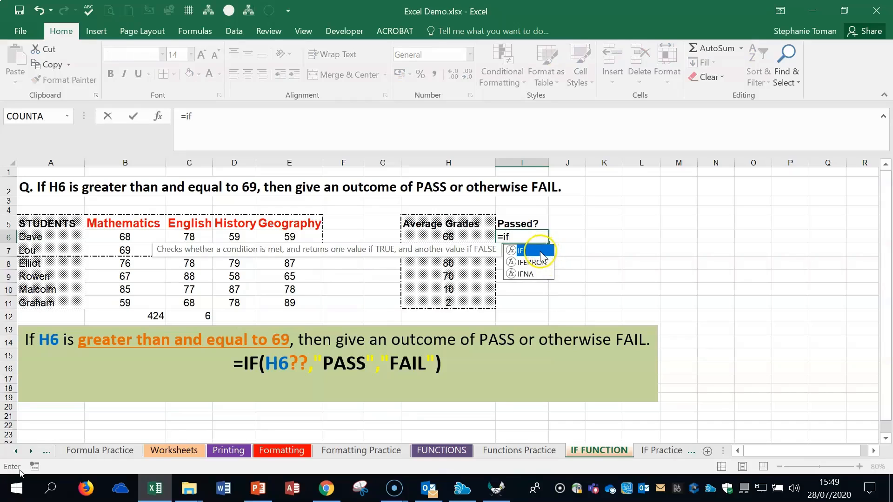
{"action": "left_click", "coordinate": [541, 254]}
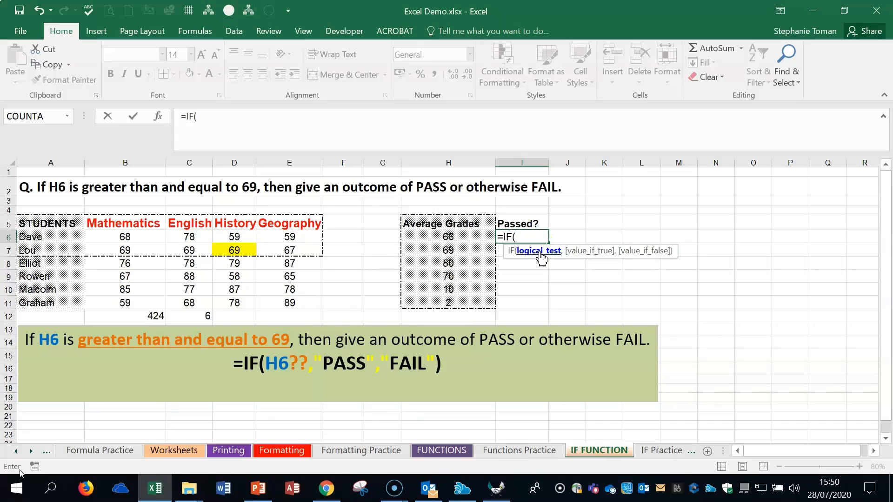
{"action": "left_click", "coordinate": [160, 117]}
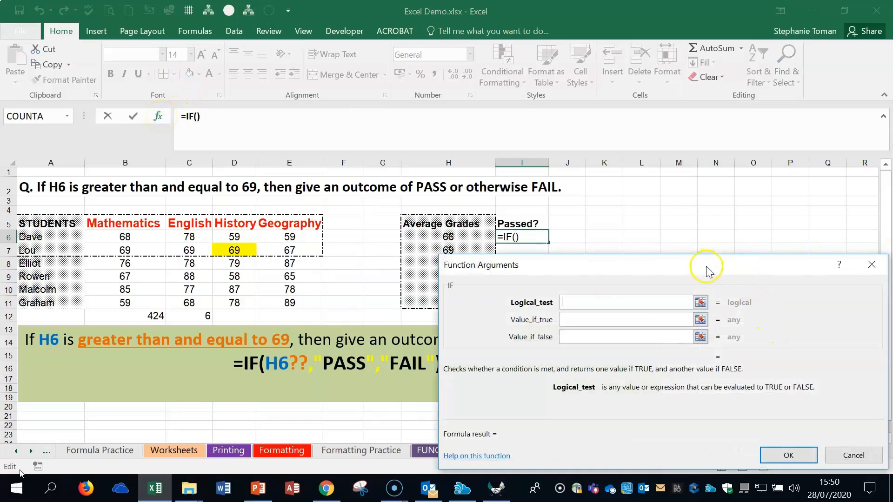
{"action": "left_click_drag", "start_coordinate": [706, 269], "coordinate": [769, 209]}
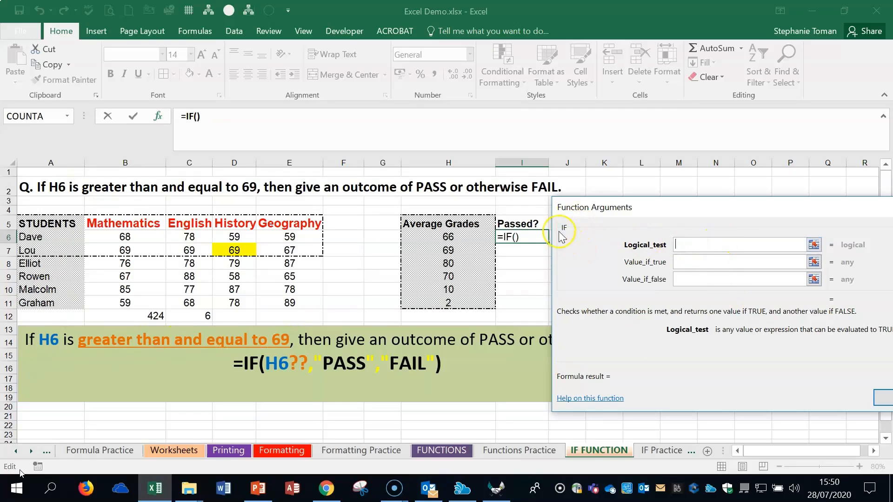
{"action": "left_click", "coordinate": [686, 245]}
{"action": "type", "text": "H6"}
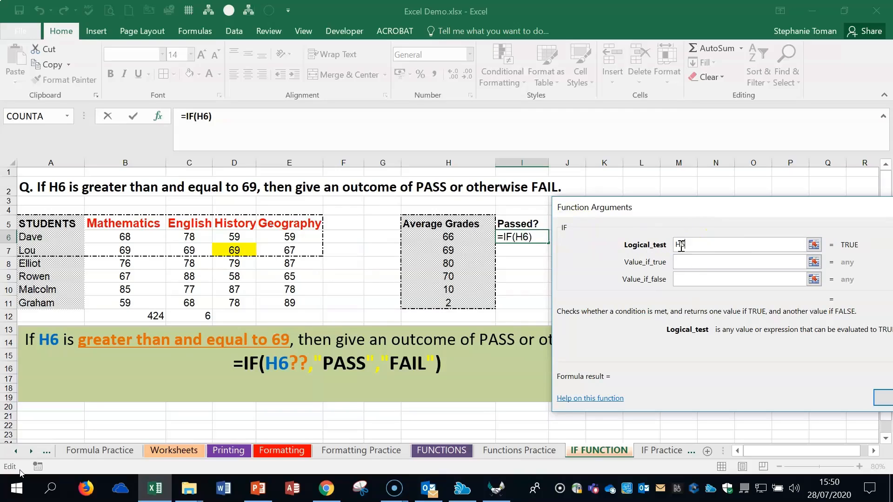
{"action": "left_click", "coordinate": [740, 257]}
{"action": "type", "text": ">"}
{"action": "type", "text": "="}
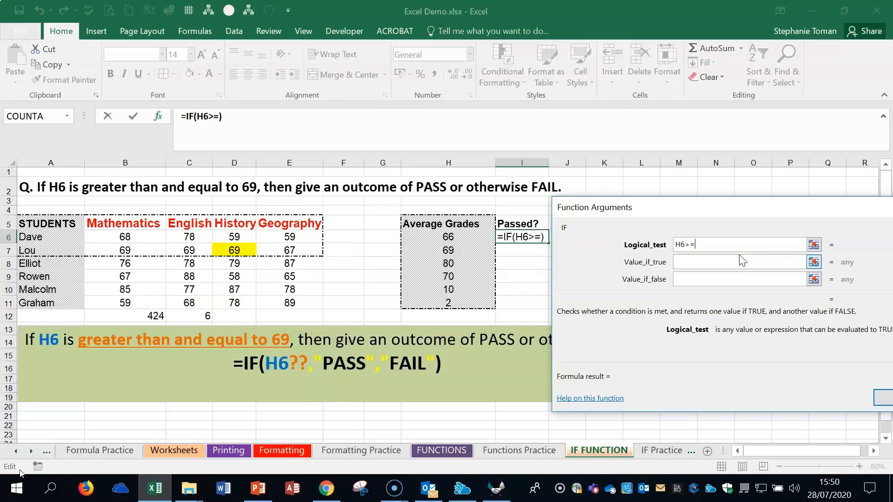
{"action": "type", "text": "69"}
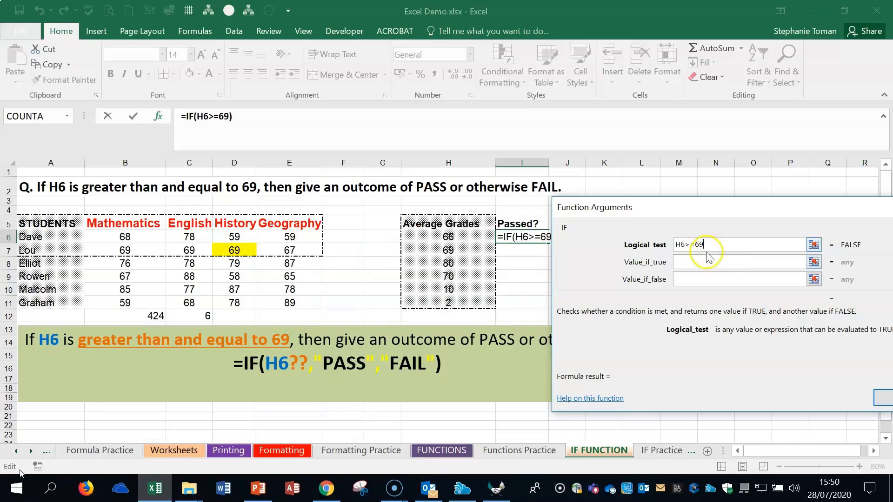
- Set Value_if_true to "PASS" and Value_if_false to "FAIL", insert the IF formula in I6 and review it
{"action": "left_click", "coordinate": [683, 263]}
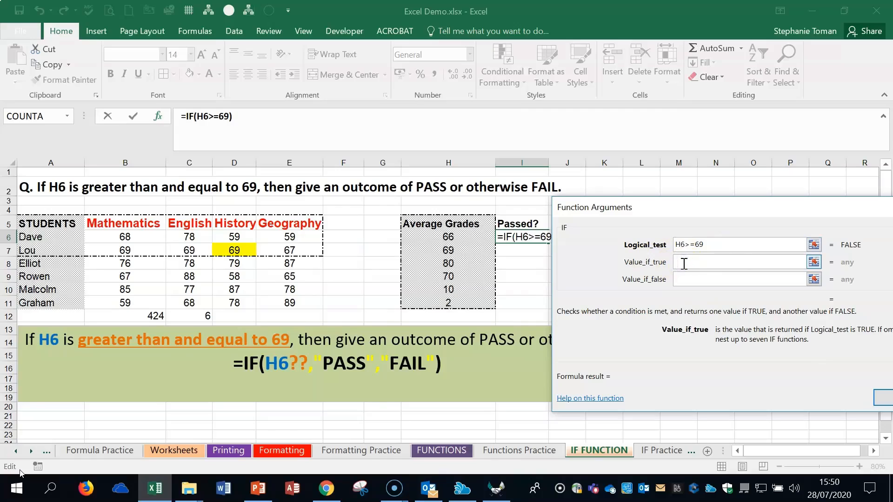
{"action": "type", "text": "PASS"}
{"action": "left_click", "coordinate": [684, 280]}
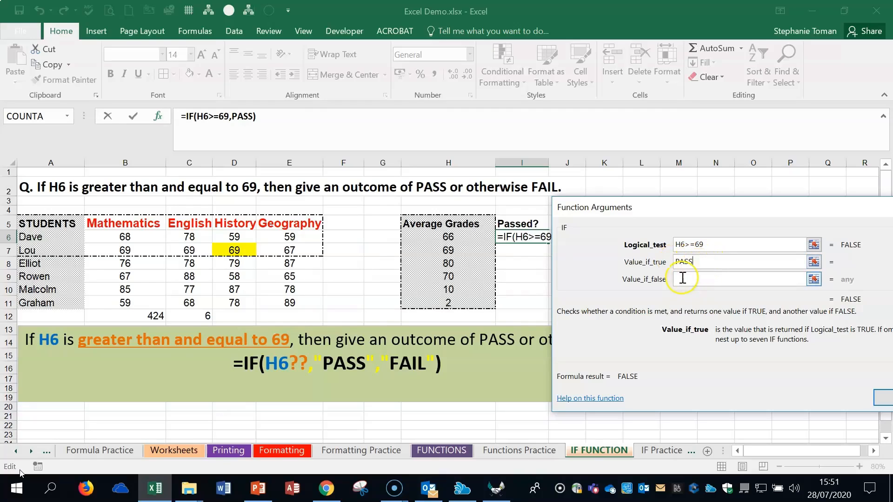
{"action": "left_click", "coordinate": [682, 278]}
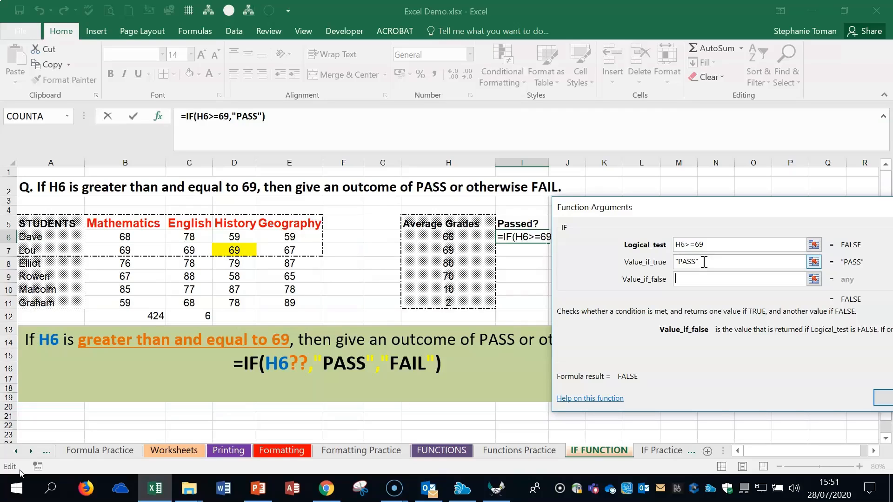
{"action": "type", "text": "FAIL"}
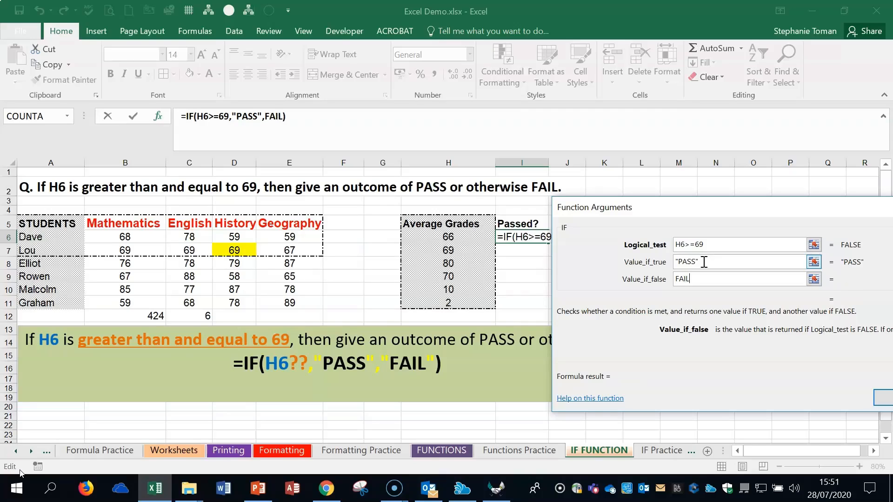
{"action": "left_click", "coordinate": [754, 259]}
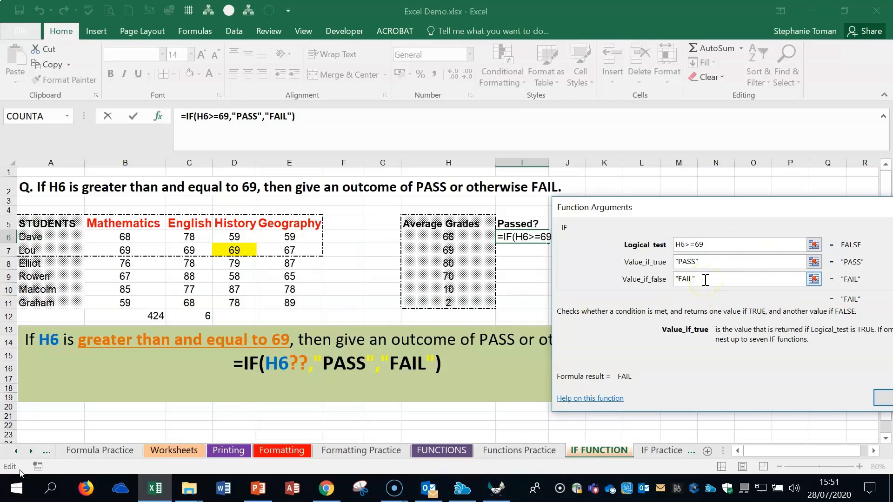
{"action": "left_click_drag", "start_coordinate": [713, 209], "coordinate": [693, 180]}
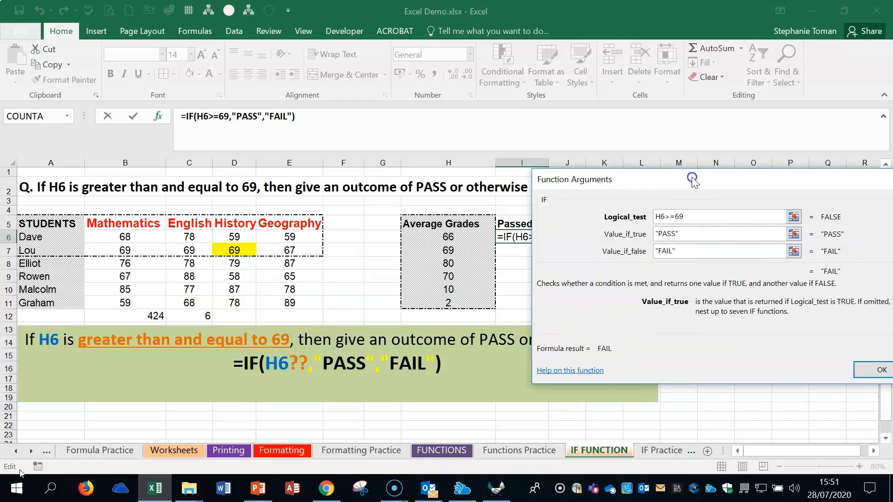
{"action": "left_click", "coordinate": [866, 370]}
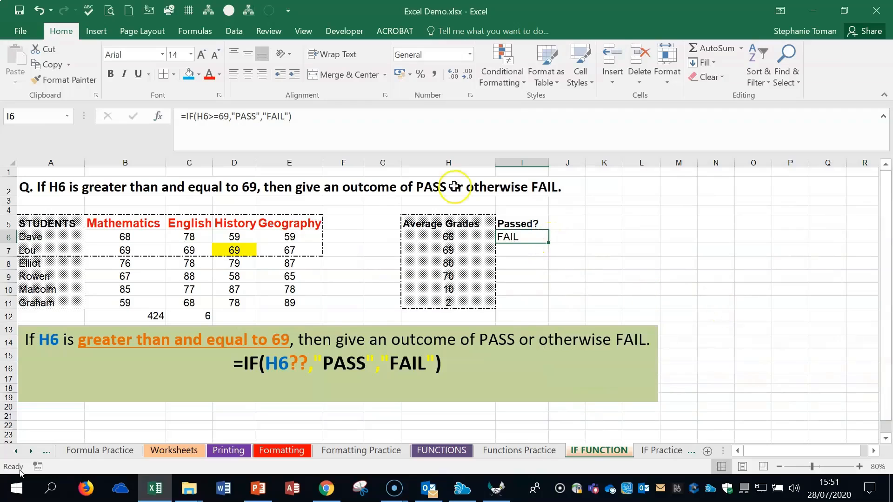
{"action": "left_click", "coordinate": [307, 116]}
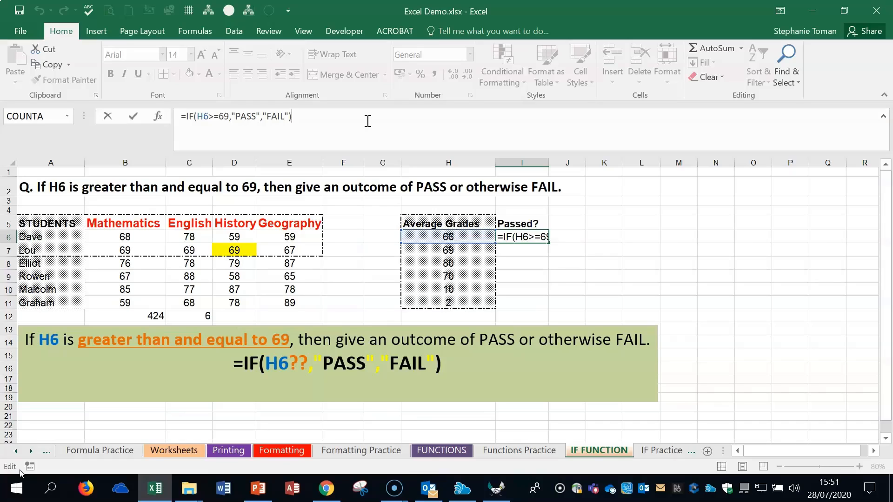
{"action": "key", "text": "Return"}
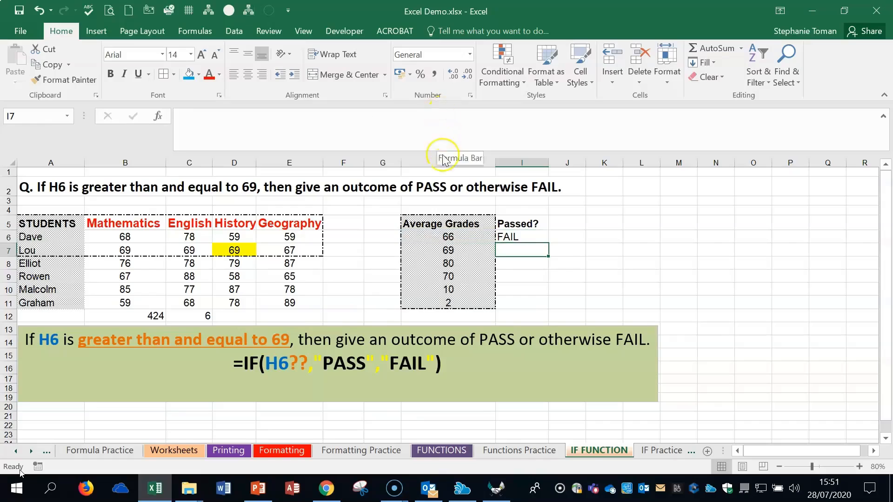
- Replace the contents of I6 by writing =IF(H6>=69,"PASS","FAIL") directly in the cell, without the arguments dialog
{"action": "left_click", "coordinate": [532, 237]}
{"action": "type", "text": "=if"}
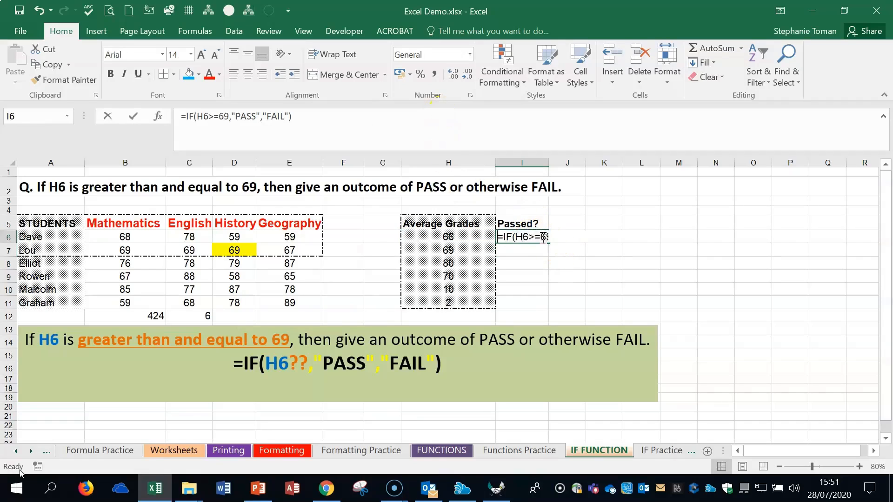
{"action": "type", "text": "f"}
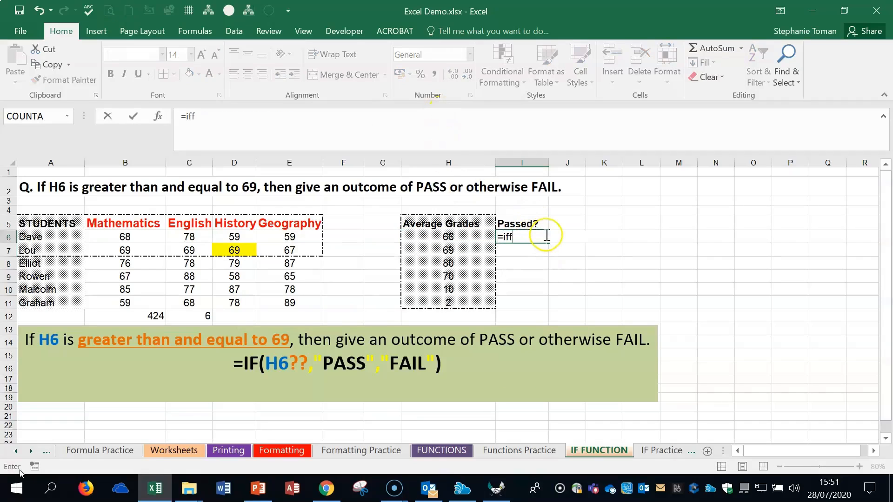
{"action": "key", "text": "BackSpace"}
{"action": "double_click", "coordinate": [534, 251]}
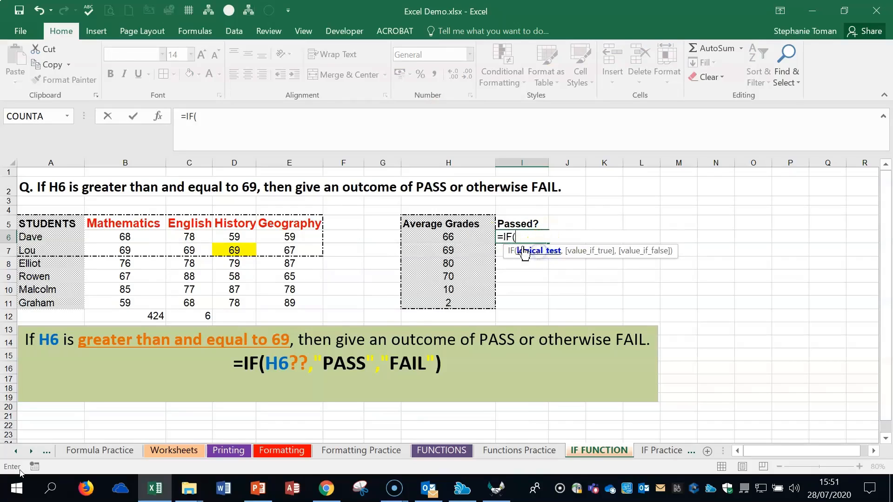
{"action": "left_click", "coordinate": [458, 236]}
{"action": "type", "text": ">="}
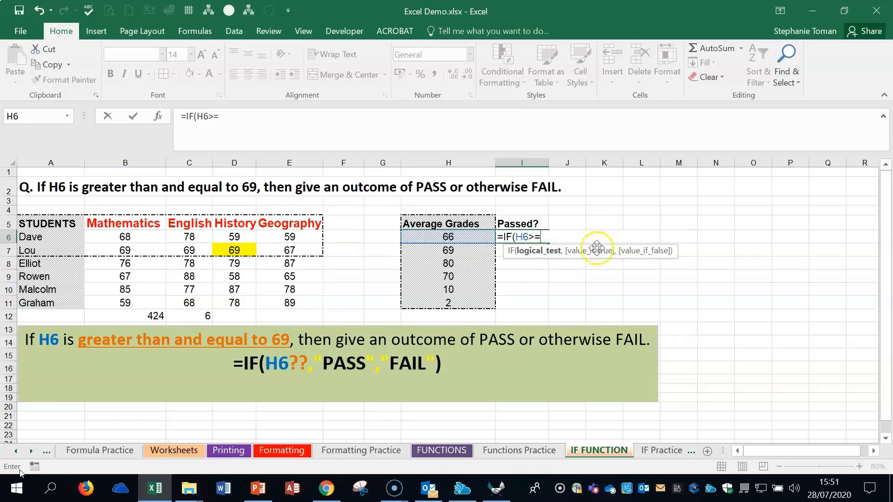
{"action": "type", "text": "69"}
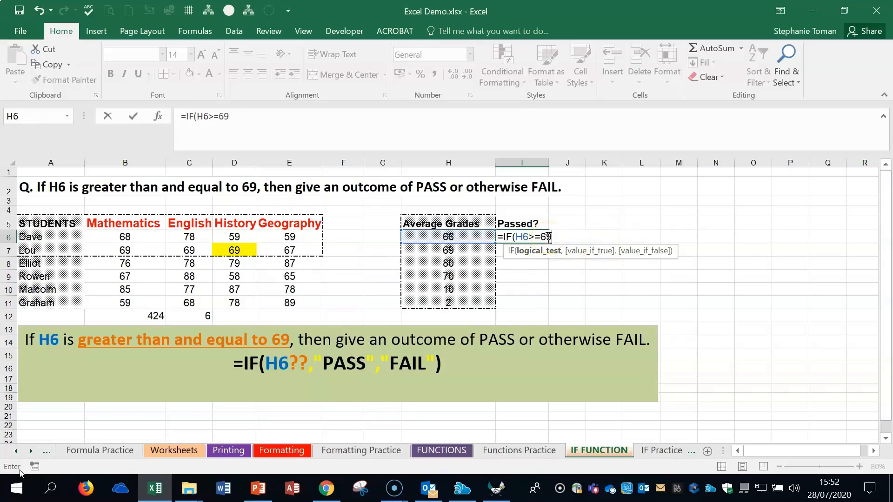
{"action": "type", "text": ",\"PASS"}
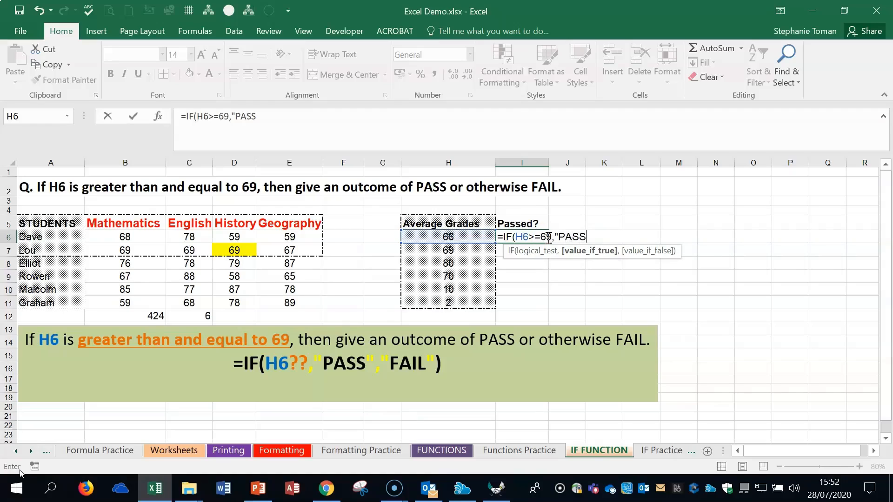
{"action": "type", "text": "\","}
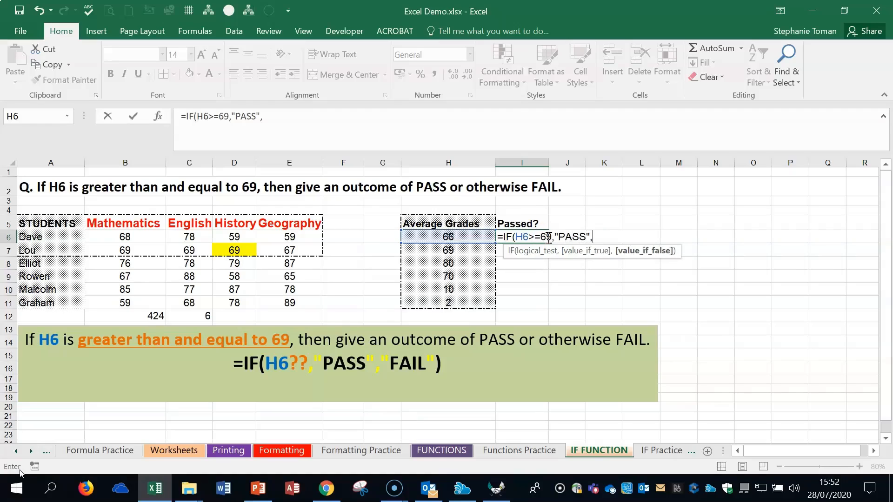
{"action": "type", "text": "\"FAIL\")"}
{"action": "key", "text": "Return"}
- Fill the IF formula from I6 down to I11, and clear the copied results from I7:I11
{"action": "left_click", "coordinate": [548, 238]}
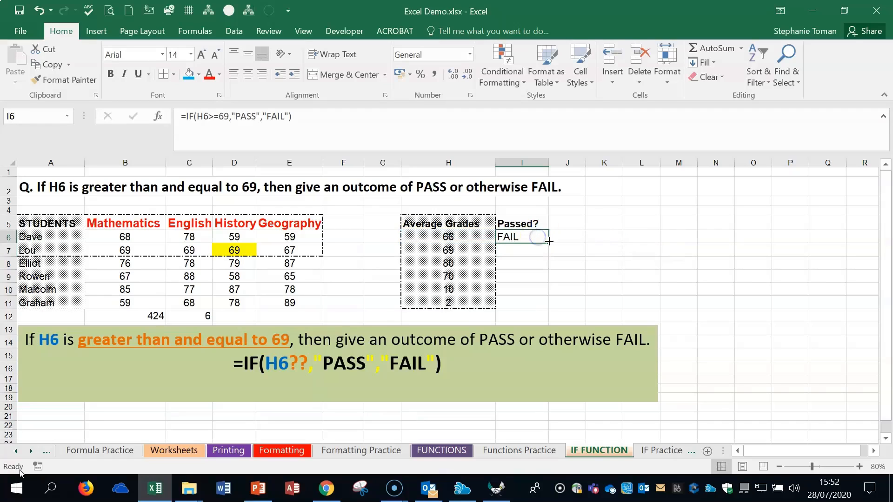
{"action": "left_click", "coordinate": [549, 243]}
{"action": "left_click_drag", "start_coordinate": [549, 242], "coordinate": [553, 307]}
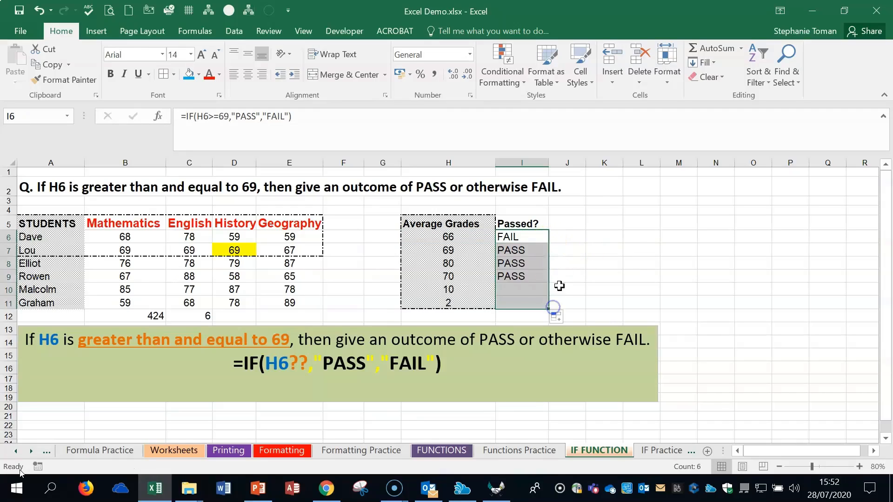
{"action": "left_click_drag", "start_coordinate": [535, 251], "coordinate": [539, 302]}
{"action": "key", "text": "Delete"}
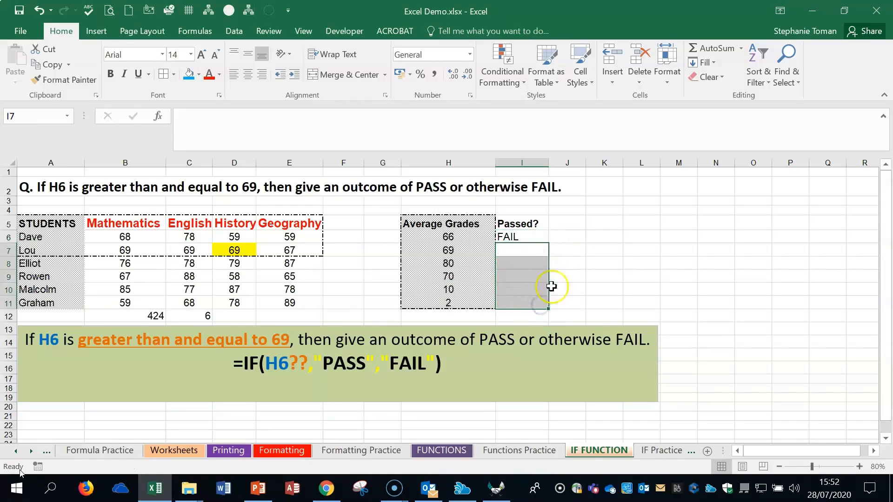
- Autofill the PASS/FAIL formula from I6 down the Passed? column to I11
{"action": "left_click", "coordinate": [550, 251]}
{"action": "left_click", "coordinate": [551, 242]}
{"action": "left_click_drag", "start_coordinate": [551, 242], "coordinate": [550, 245]}
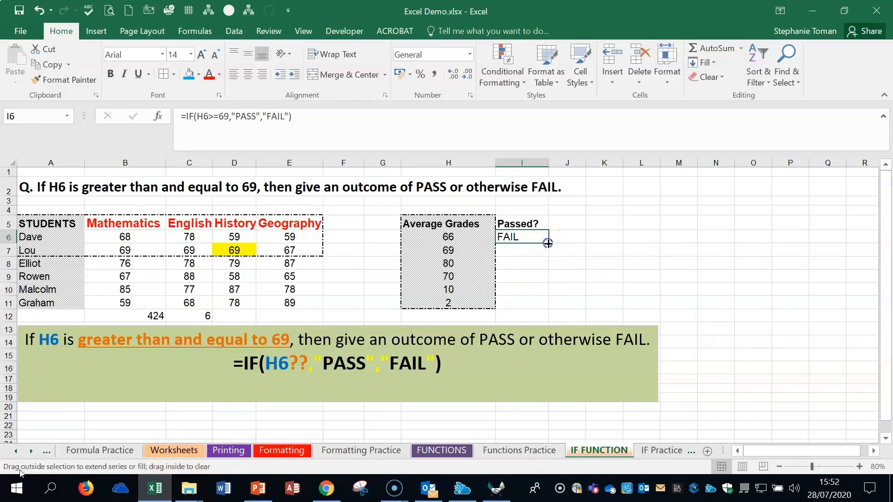
{"action": "double_click", "coordinate": [549, 244]}
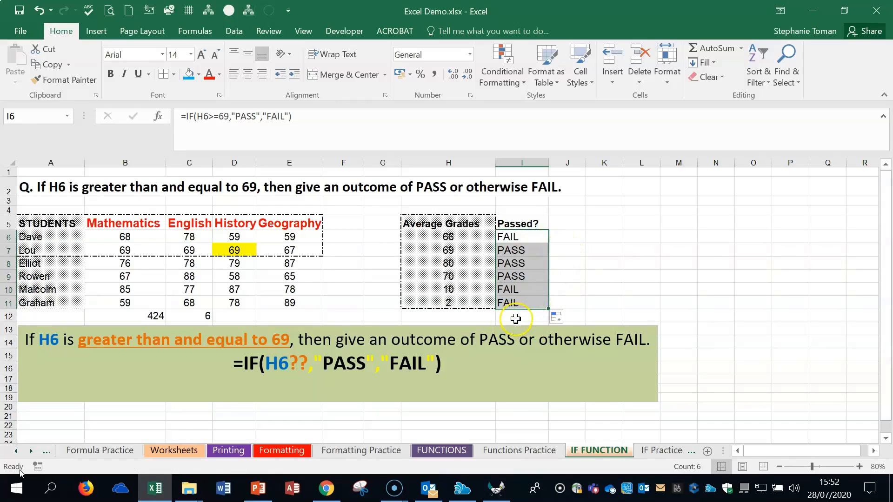
- Test the IF formulas by changing the average grades in H7 to 12 and in H10 to 89
{"action": "left_click", "coordinate": [458, 253]}
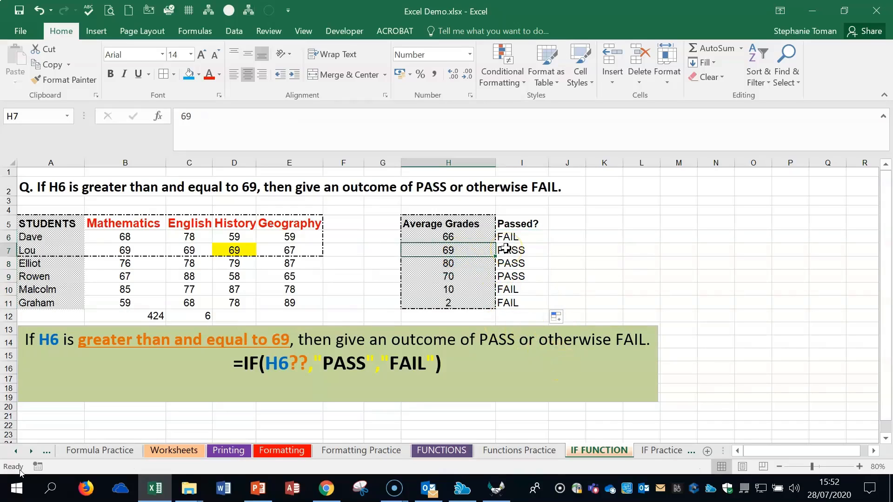
{"action": "key", "text": "ctrl+Down"}
{"action": "left_click", "coordinate": [469, 251]}
{"action": "type", "text": "12"}
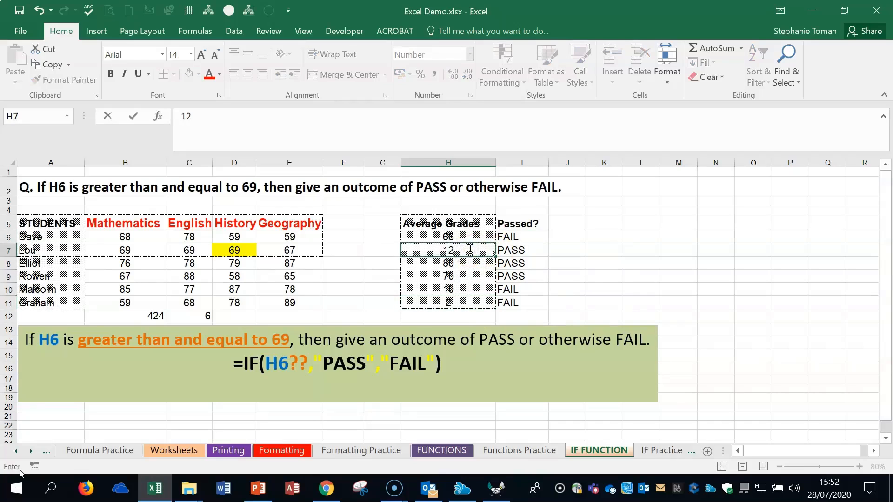
{"action": "key", "text": "Return"}
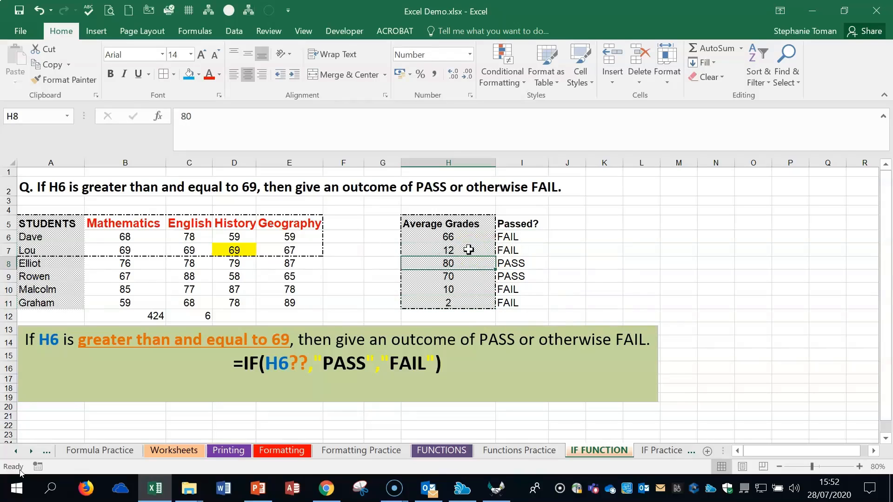
{"action": "left_click", "coordinate": [452, 278]}
{"action": "left_click", "coordinate": [450, 288]}
{"action": "type", "text": "89"}
{"action": "key", "text": "Return"}
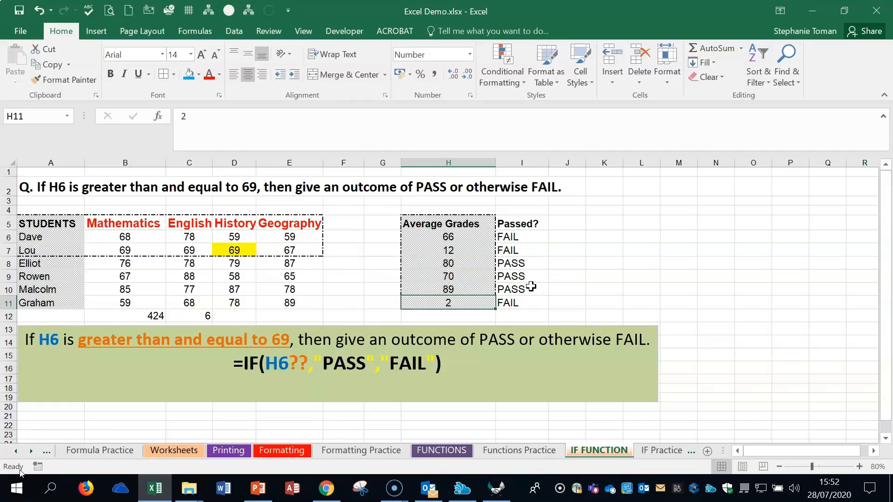
- Switch to the IF Practice sheet
{"action": "left_click", "coordinate": [663, 452]}
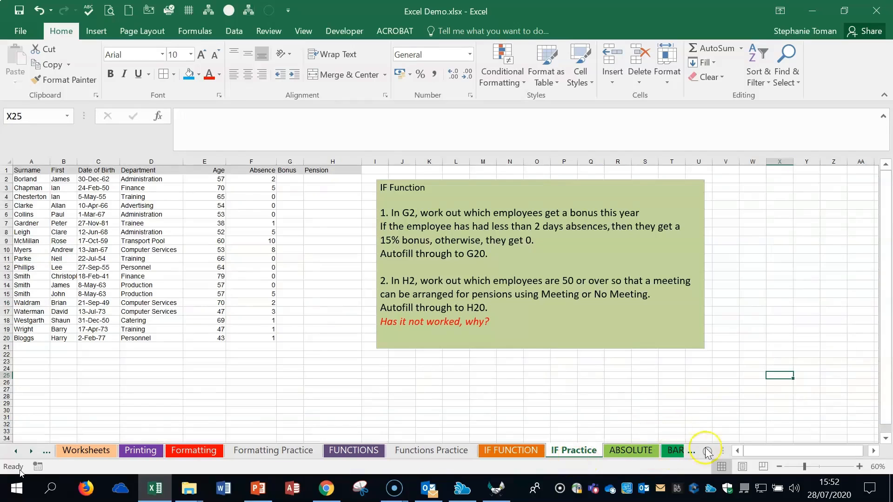
- Start an IF function in the Bonus cell G2 with the logical test F2<2
{"action": "left_click", "coordinate": [859, 466]}
{"action": "left_click", "coordinate": [859, 467]}
{"action": "left_click_drag", "start_coordinate": [734, 451], "coordinate": [726, 451]}
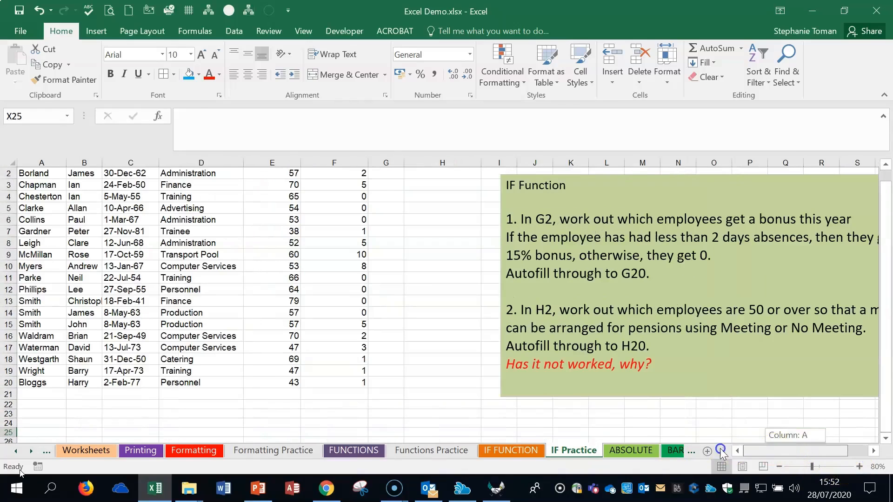
{"action": "scroll", "coordinate": [351, 213], "scroll_direction": "up", "scroll_amount": 1}
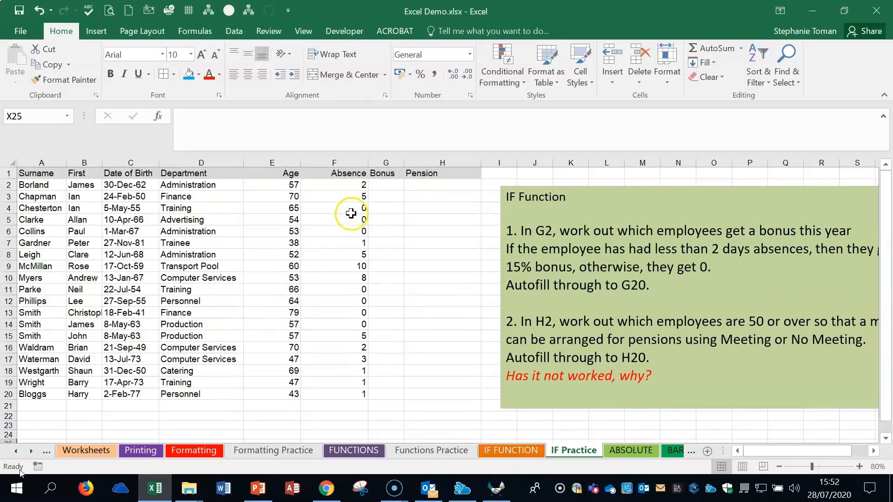
{"action": "left_click", "coordinate": [382, 185]}
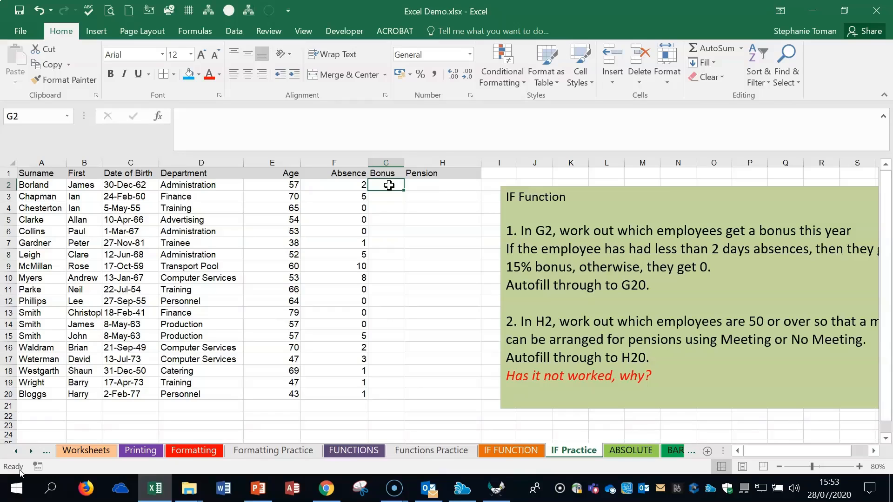
{"action": "type", "text": "=if"}
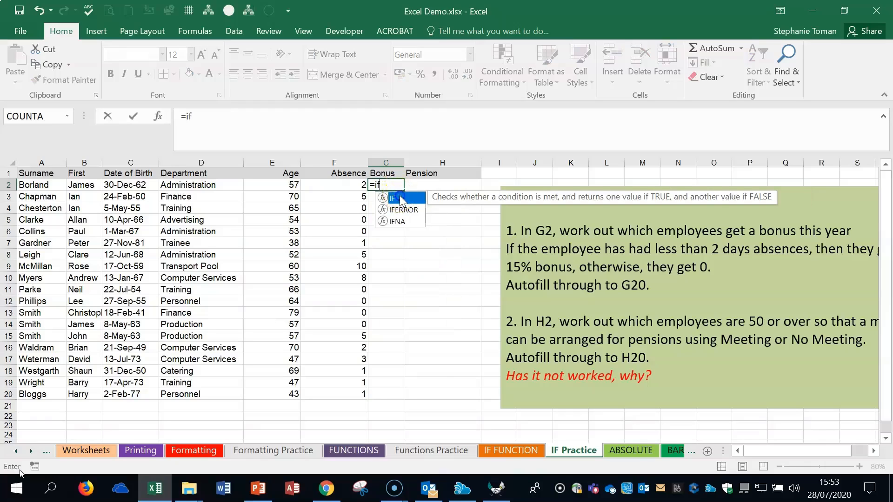
{"action": "double_click", "coordinate": [398, 192]}
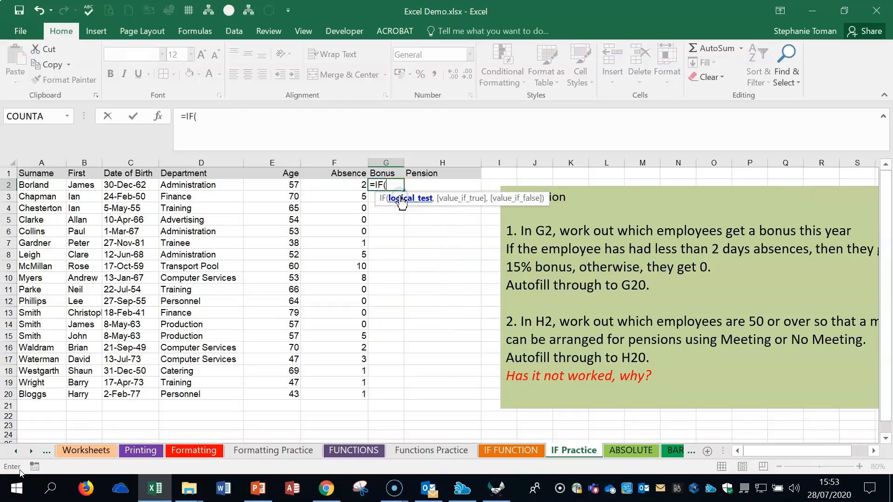
{"action": "left_click", "coordinate": [158, 116]}
{"action": "left_click_drag", "start_coordinate": [645, 186], "coordinate": [425, 317]}
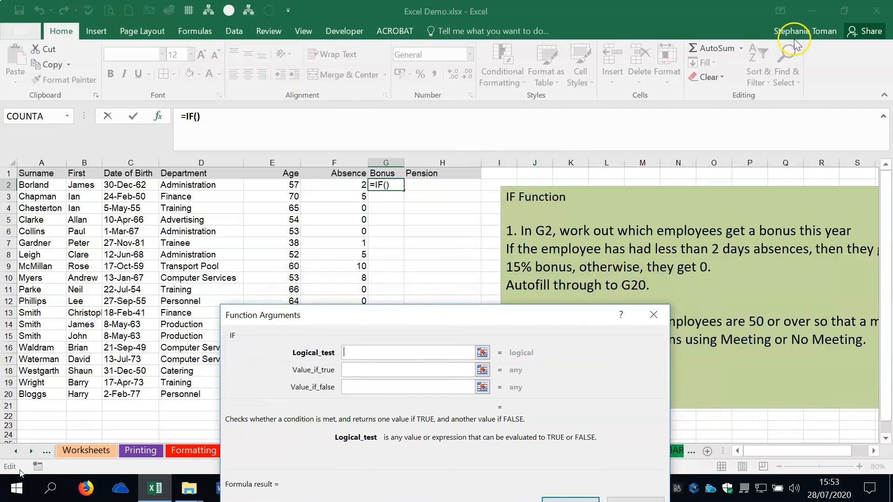
{"action": "left_click_drag", "start_coordinate": [417, 324], "coordinate": [378, 321]}
{"action": "left_click", "coordinate": [307, 350]}
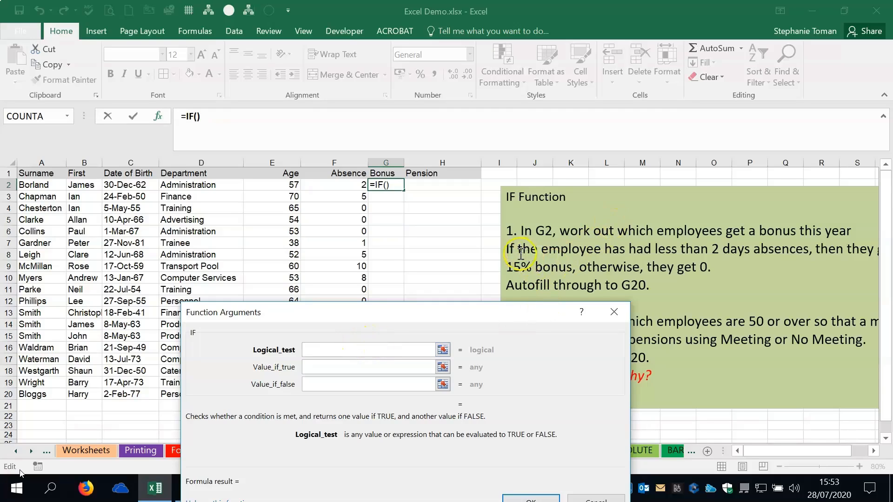
{"action": "left_click", "coordinate": [352, 185]}
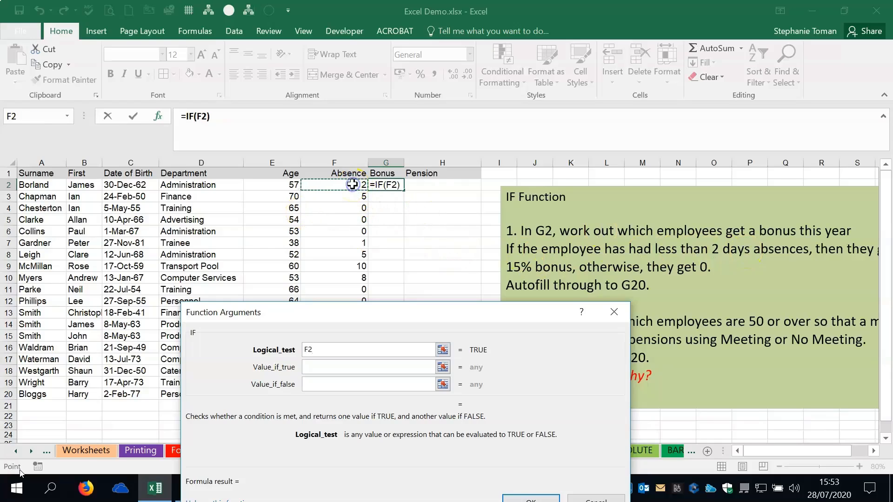
{"action": "type", "text": "<2"}
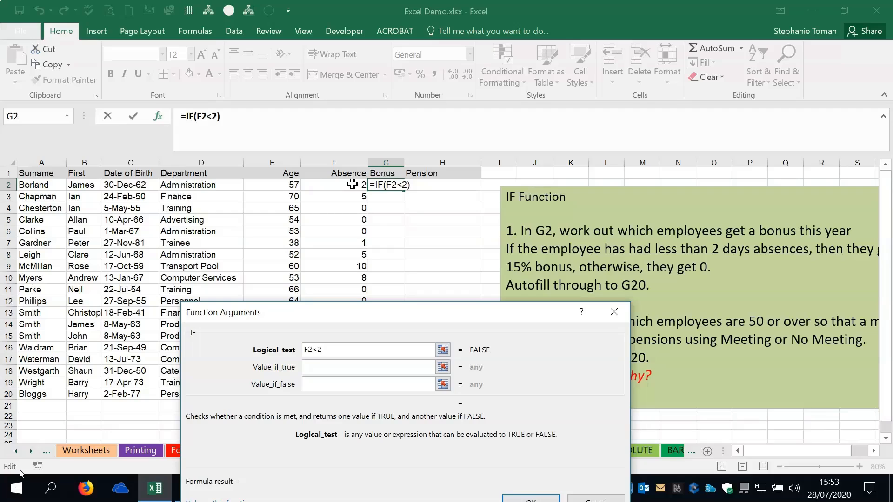
- Make the G2 bonus formula return 15% when true and 0% when false, and enter it
{"action": "left_click", "coordinate": [311, 367]}
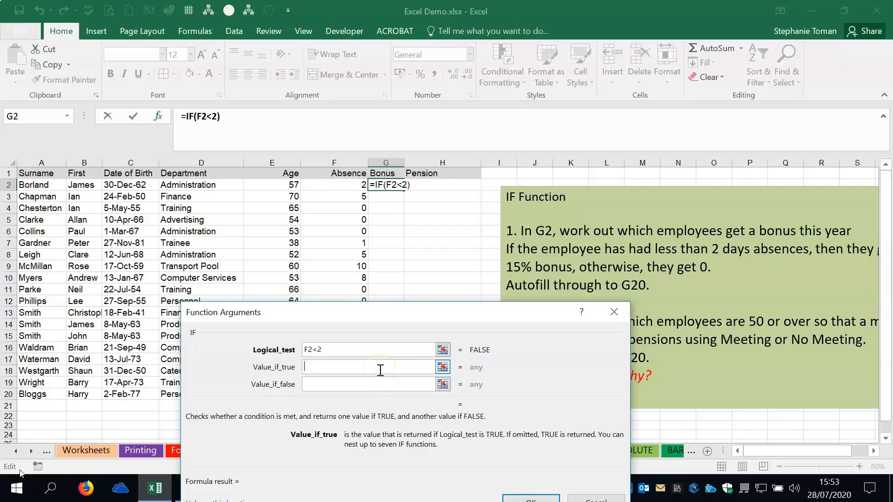
{"action": "type", "text": "15"}
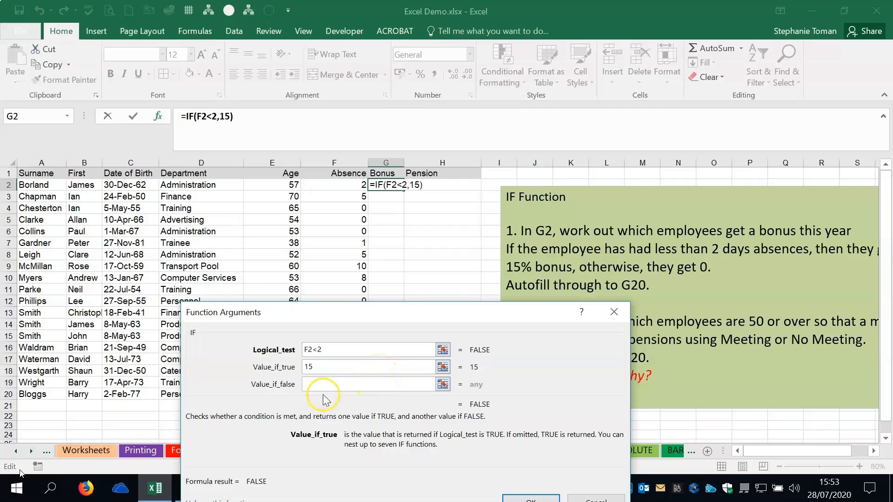
{"action": "left_click", "coordinate": [337, 384]}
{"action": "type", "text": "0"}
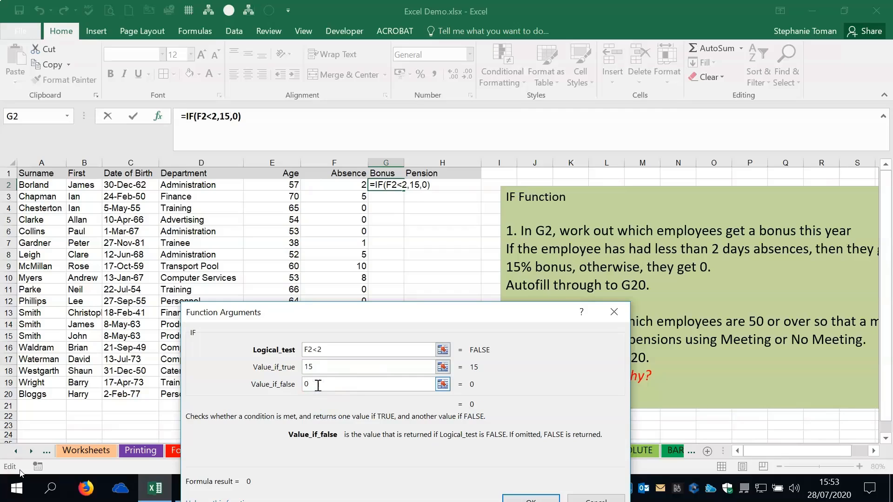
{"action": "left_click", "coordinate": [328, 367]}
{"action": "type", "text": "%"}
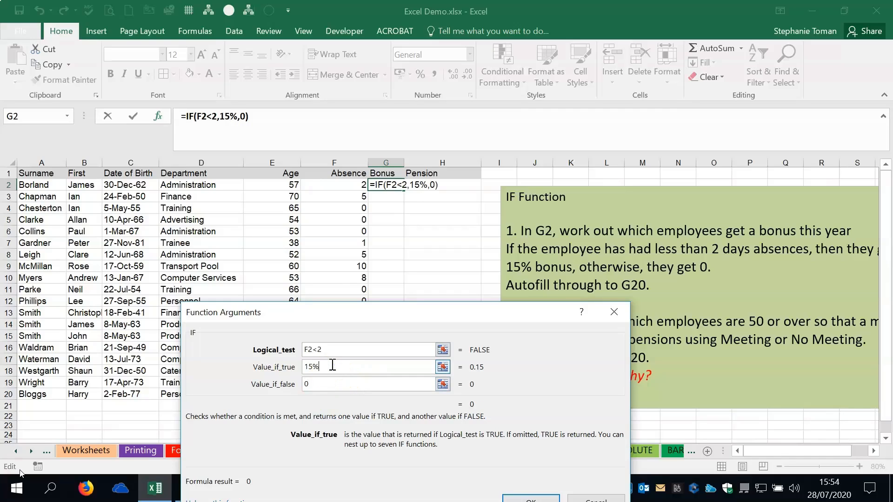
{"action": "left_click", "coordinate": [326, 383]}
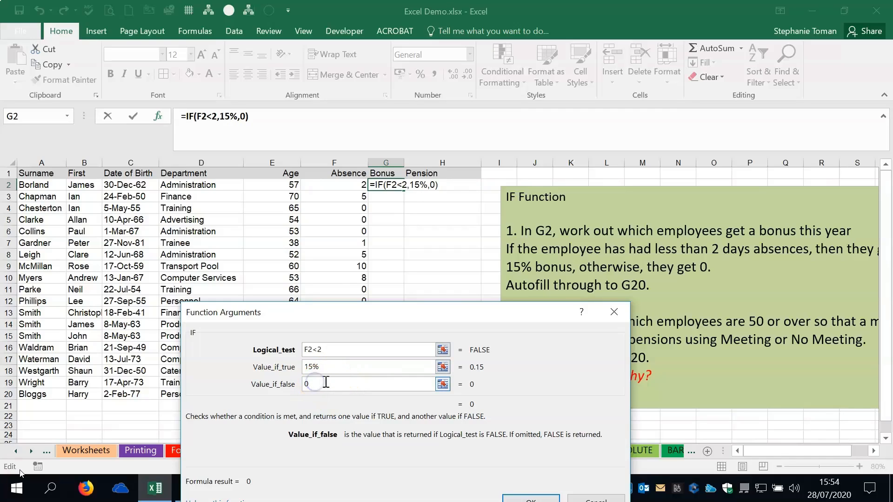
{"action": "type", "text": "%"}
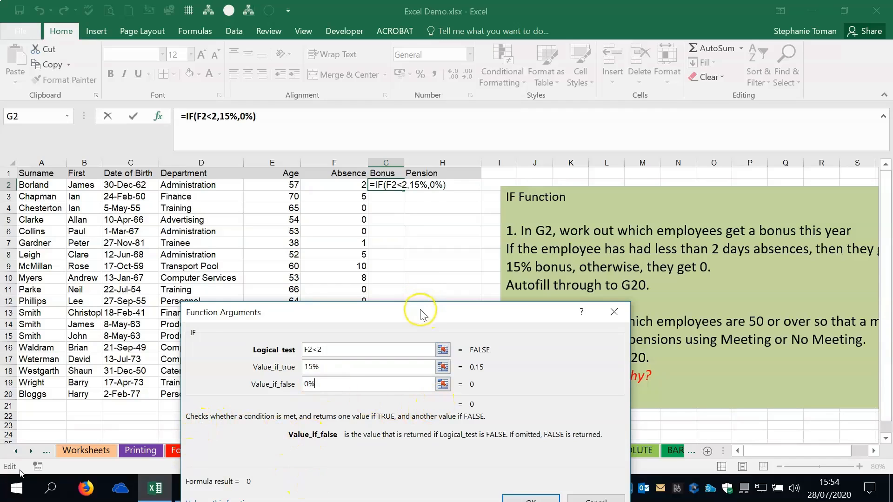
{"action": "left_click_drag", "start_coordinate": [419, 311], "coordinate": [584, 243]}
{"action": "left_click", "coordinate": [697, 437]}
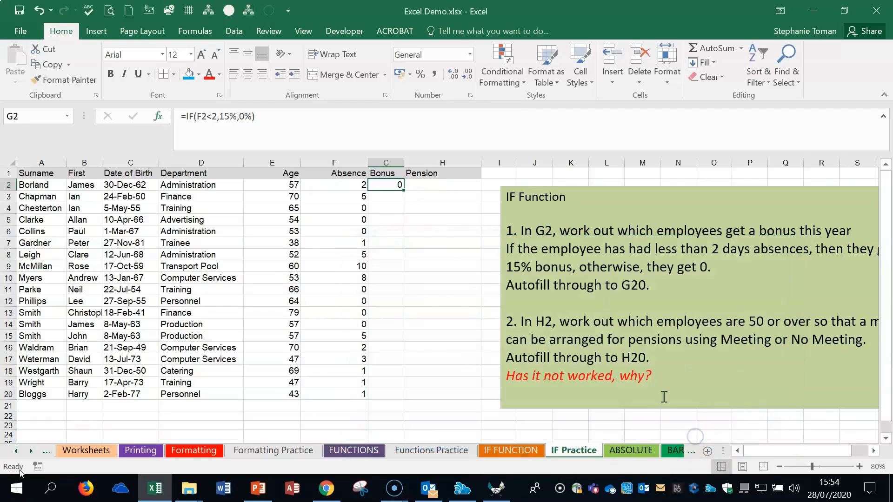
- Autofill the bonus formula from G2 down to G20 and format the results as percentages
{"action": "double_click", "coordinate": [403, 190]}
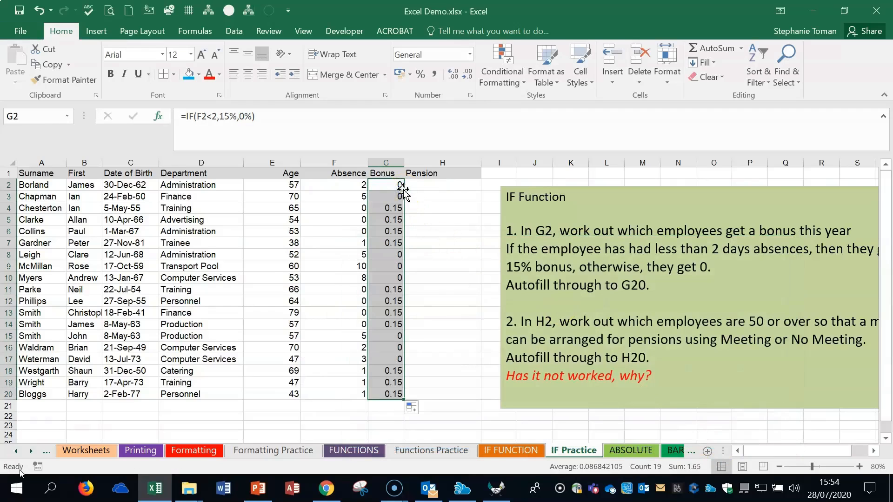
{"action": "left_click_drag", "start_coordinate": [393, 186], "coordinate": [388, 393]}
{"action": "left_click", "coordinate": [420, 74]}
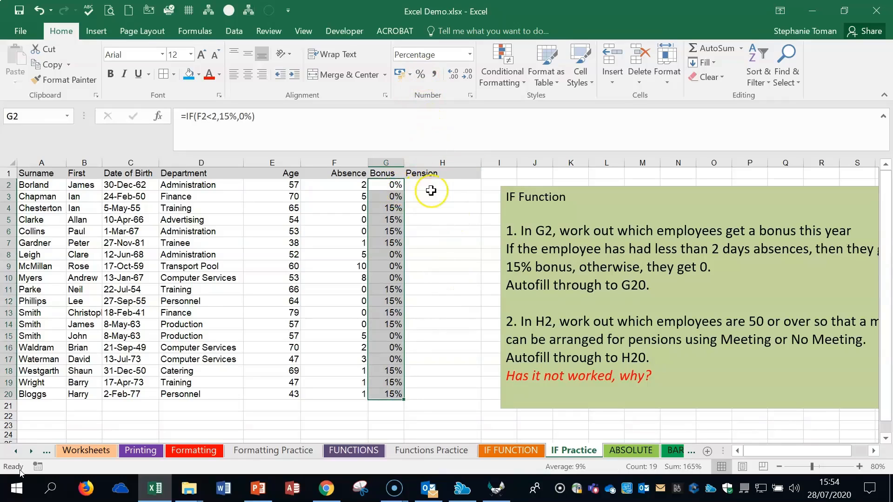
{"action": "left_click", "coordinate": [392, 186]}
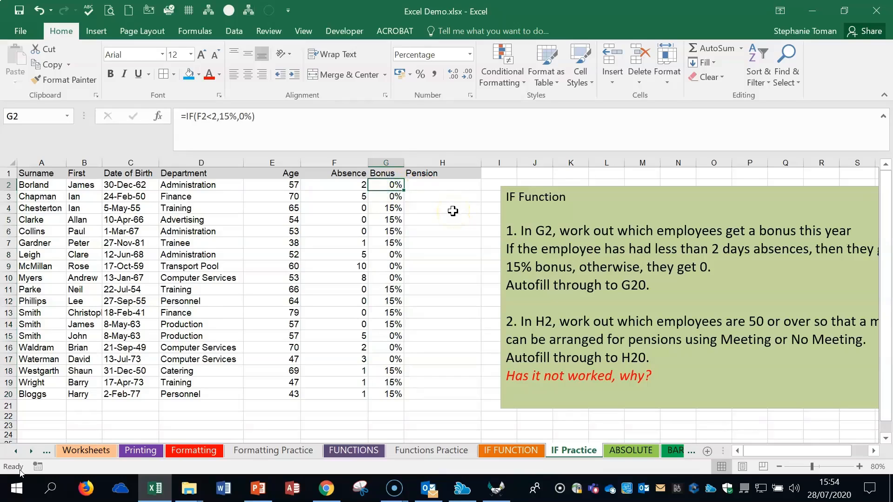
- Start an IF function in the Pension cell H2 with the logical test E2>=50
{"action": "left_click", "coordinate": [459, 184]}
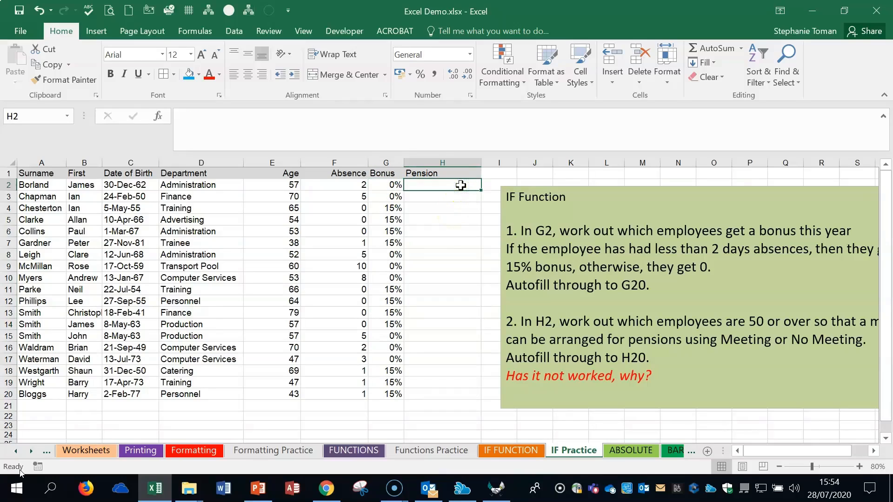
{"action": "type", "text": "=if"}
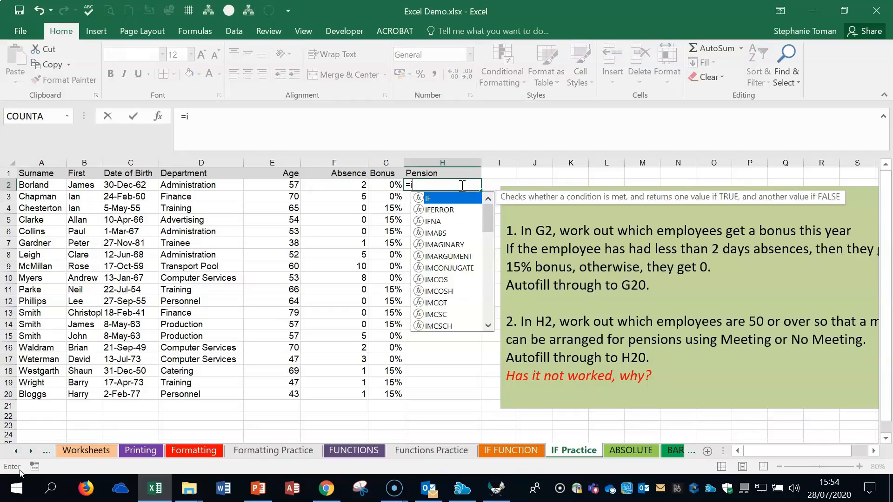
{"action": "double_click", "coordinate": [440, 198]}
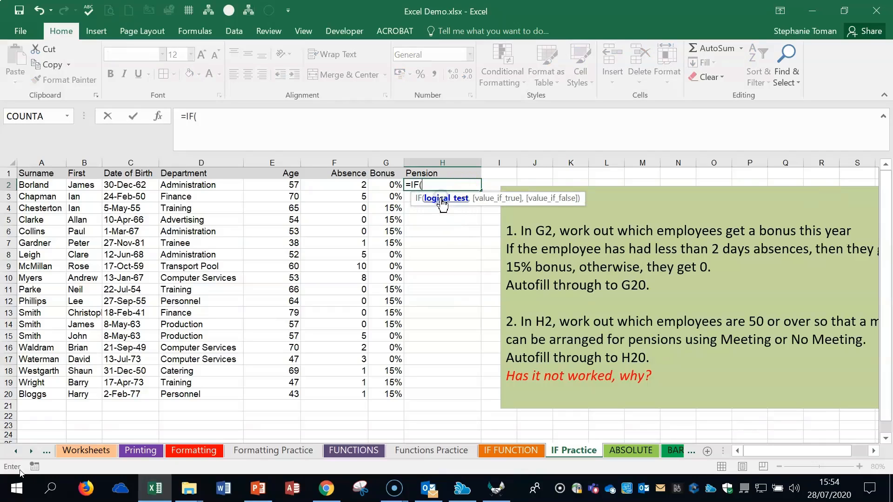
{"action": "left_click", "coordinate": [157, 115]}
{"action": "left_click_drag", "start_coordinate": [516, 239], "coordinate": [706, 114]}
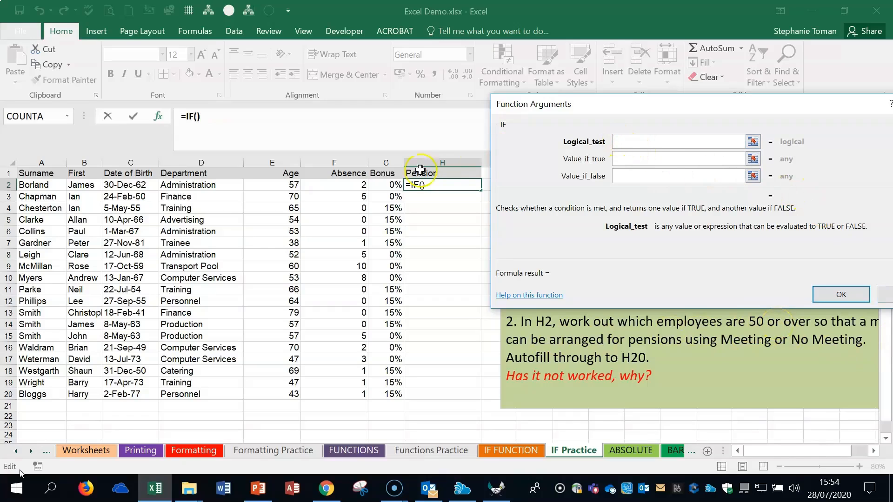
{"action": "left_click", "coordinate": [284, 181]}
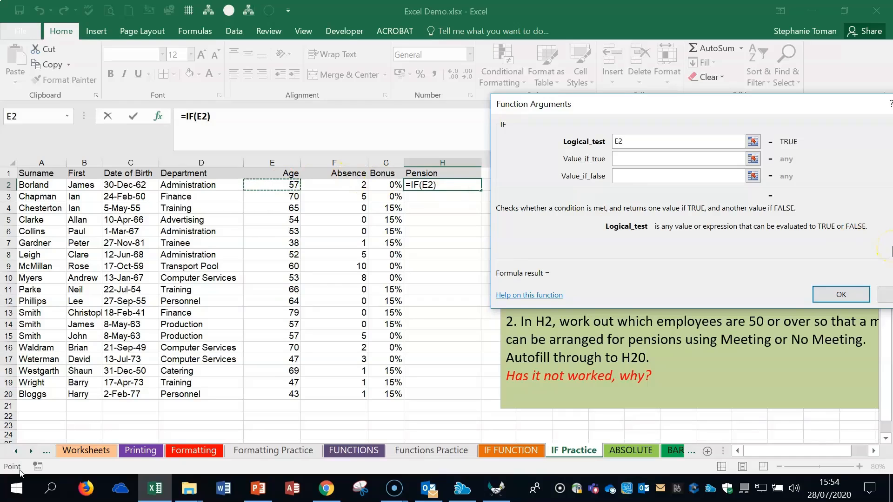
{"action": "type", "text": ">=50"}
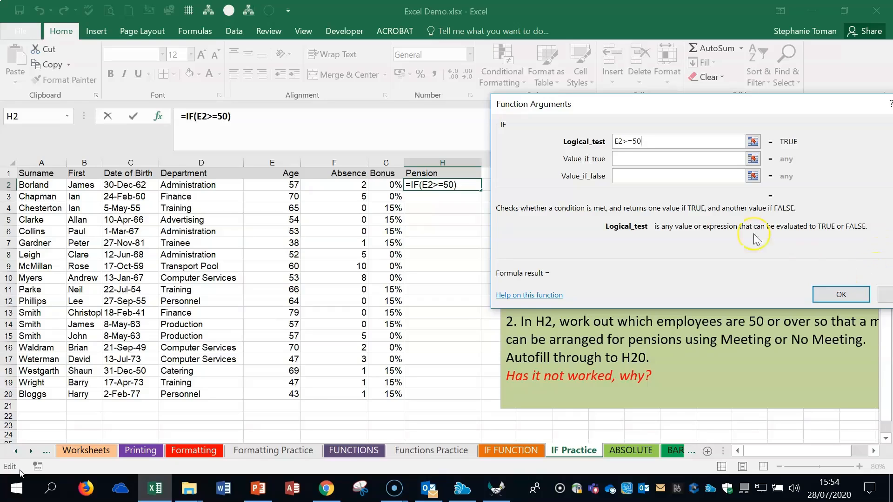
- Make the H2 formula return "Meeting" when true and "No Meeting" when false, and enter it
{"action": "left_click", "coordinate": [623, 158]}
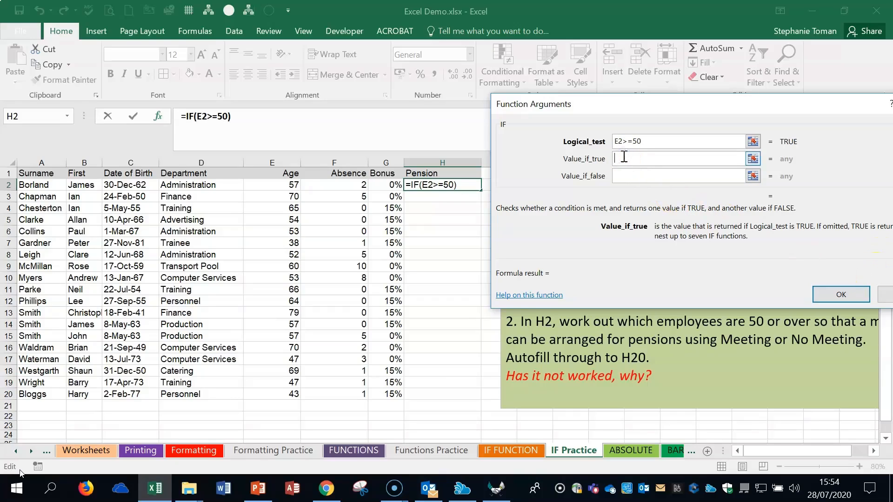
{"action": "type", "text": "Meeting"}
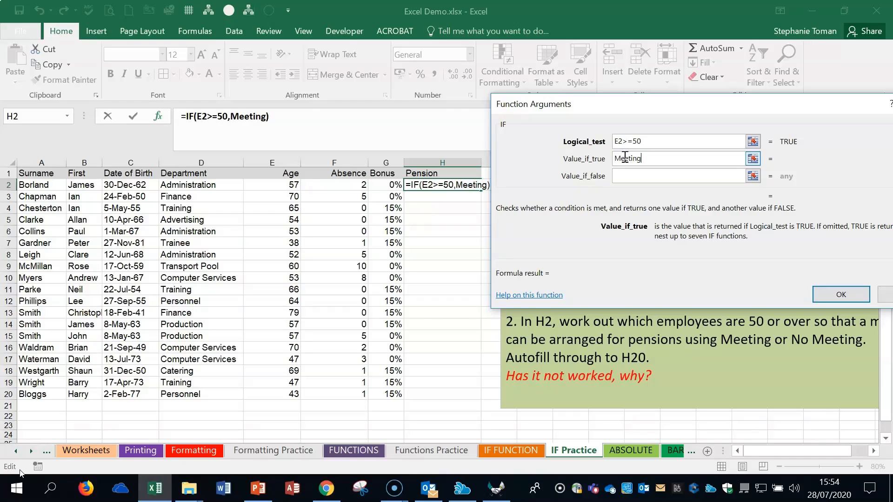
{"action": "left_click", "coordinate": [623, 174]}
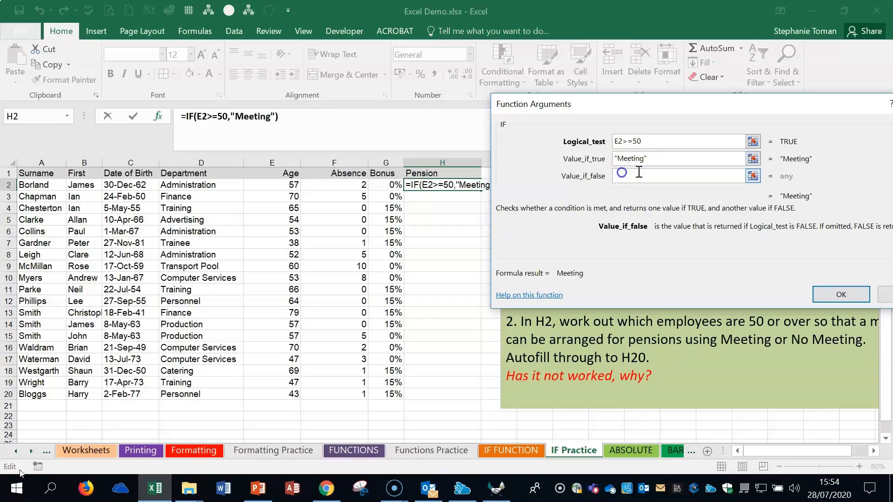
{"action": "type", "text": "No Meeting"}
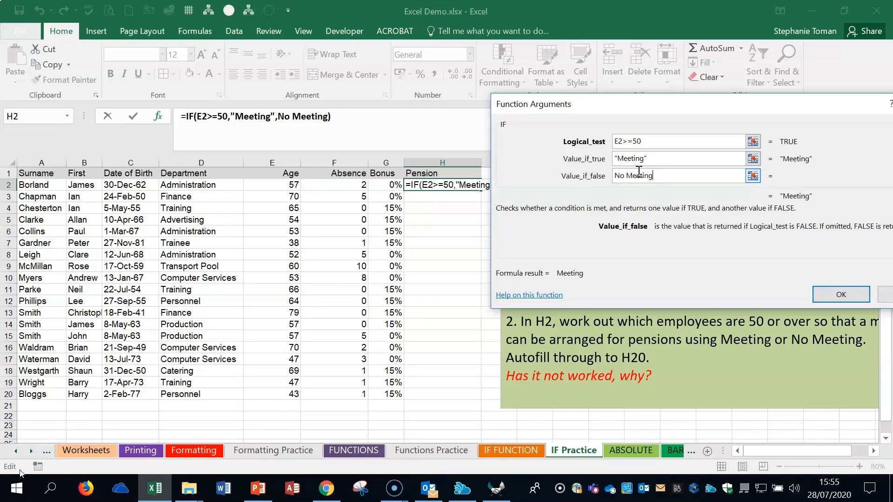
{"action": "left_click", "coordinate": [839, 294]}
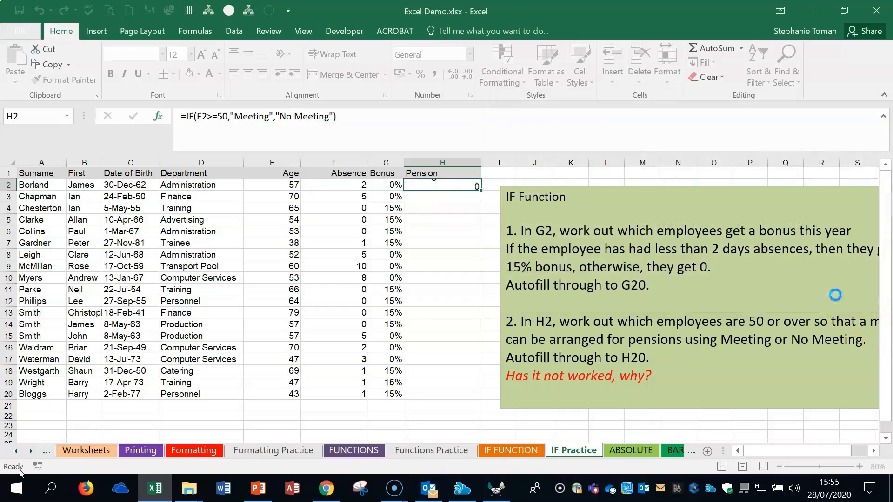
- Autofill the pension formula from H2 down to H20 and check the age in E7 and the formulas in H7, H17 and H2
{"action": "double_click", "coordinate": [480, 189]}
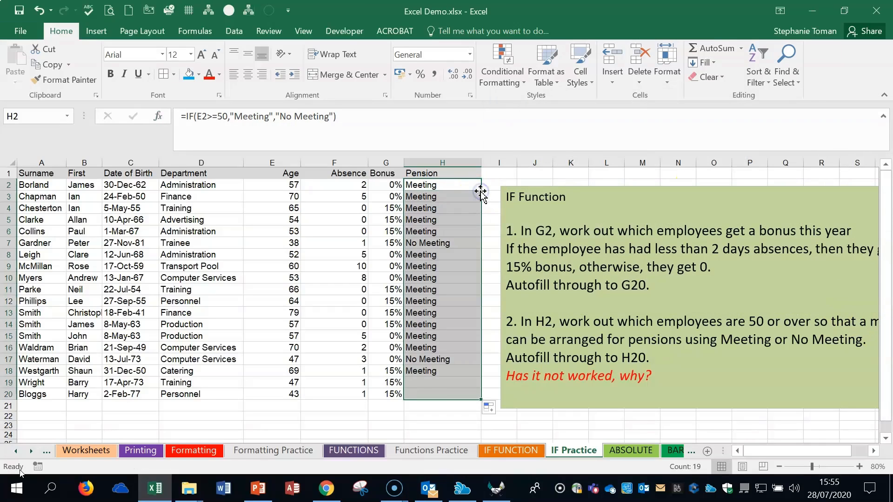
{"action": "left_click", "coordinate": [292, 242]}
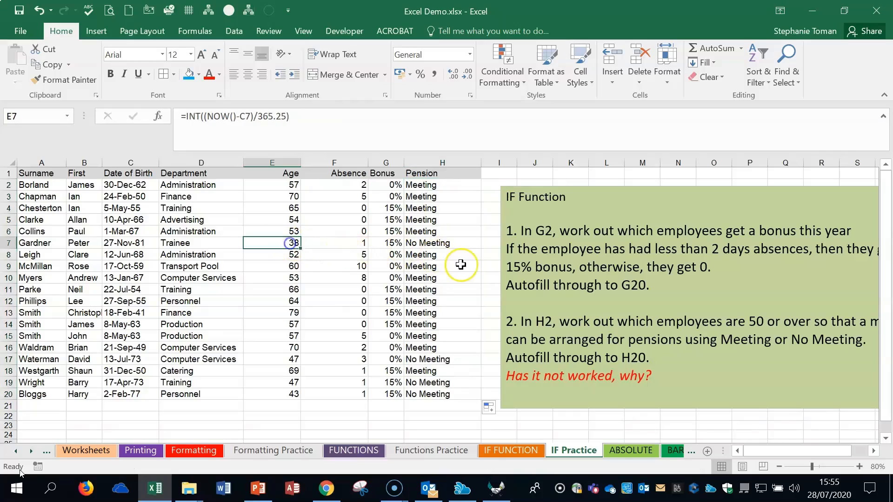
{"action": "left_click", "coordinate": [435, 242]}
{"action": "left_click", "coordinate": [435, 362]}
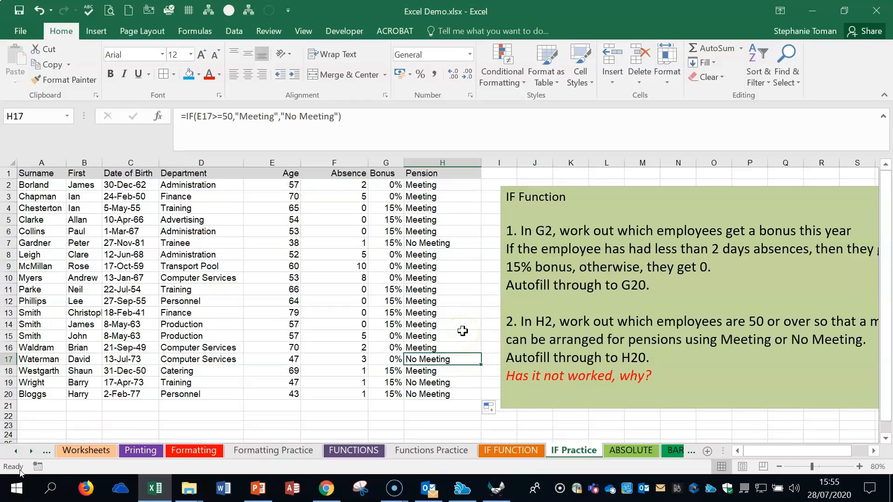
{"action": "left_click", "coordinate": [458, 185]}
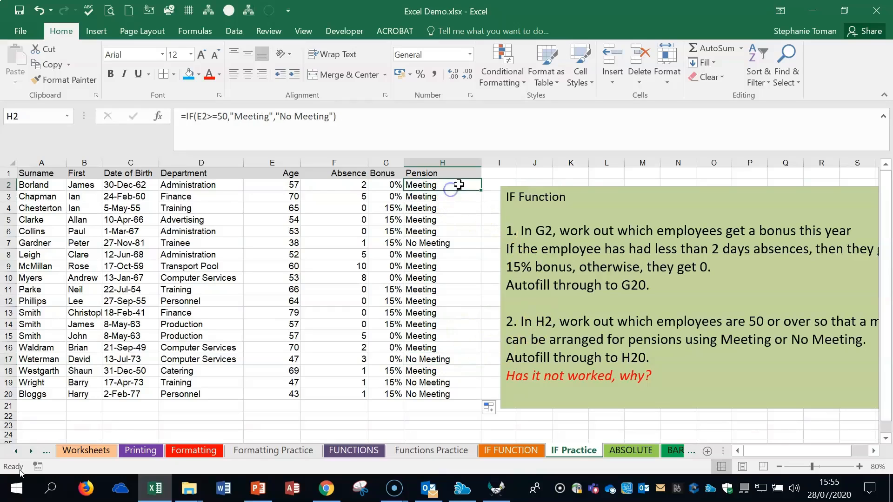